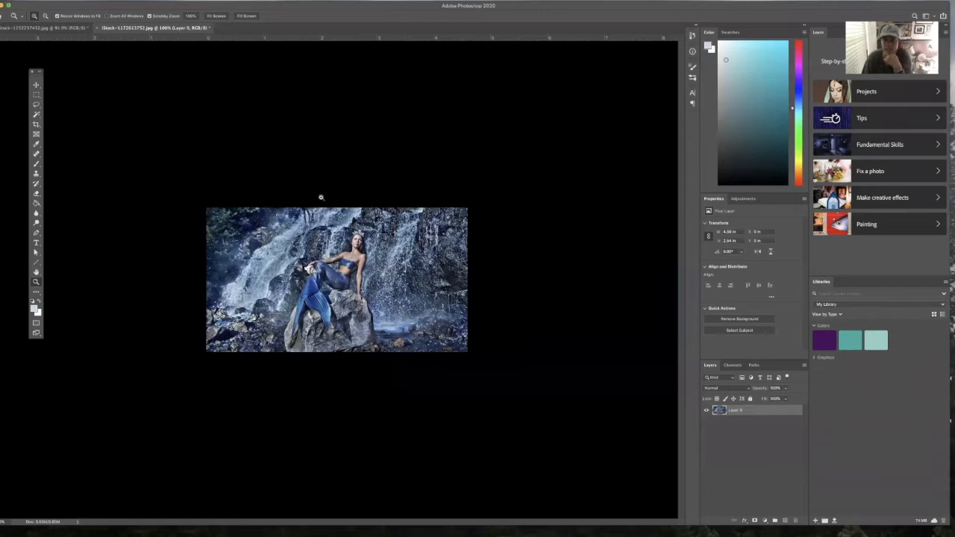
Compare the underwater reef image with the mermaid photo and look closely at the mermaid.
click(68, 28)
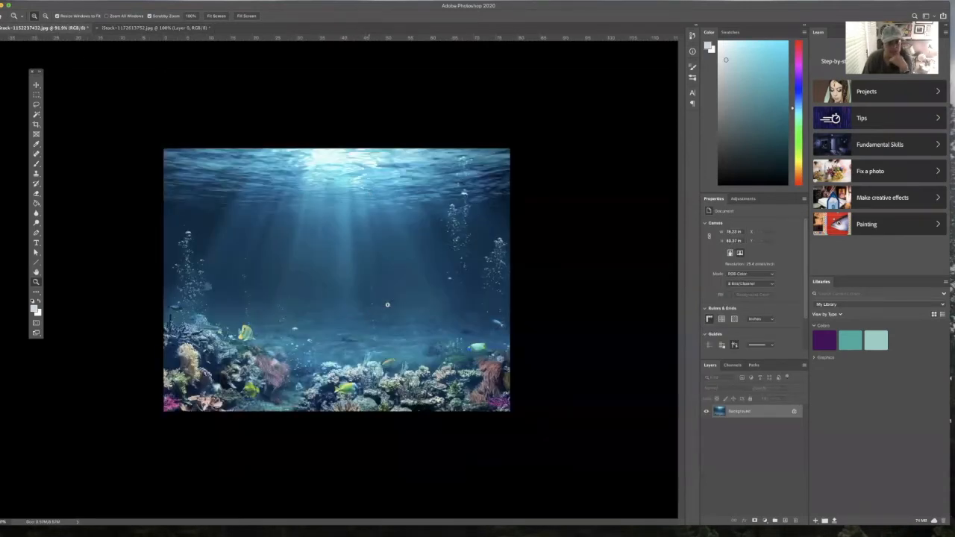
click(160, 29)
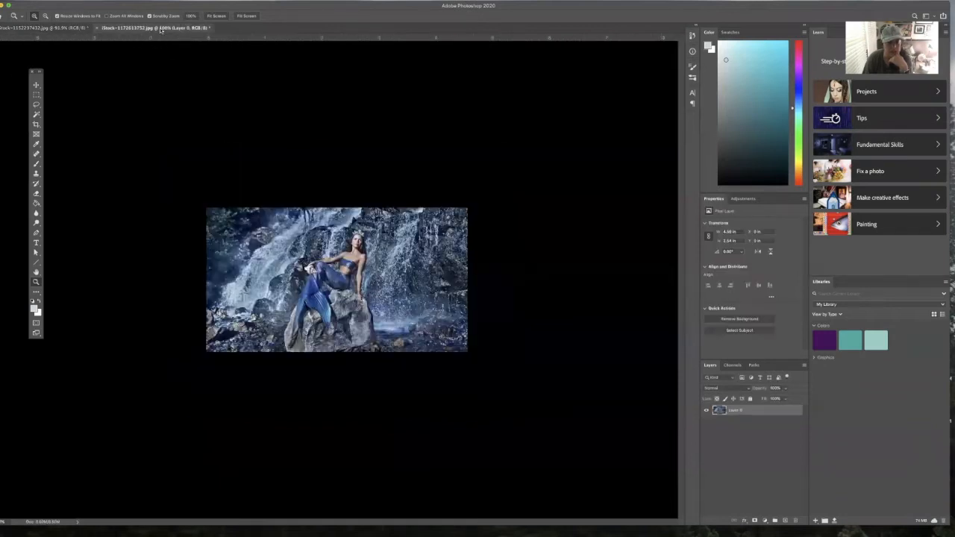
click(380, 325)
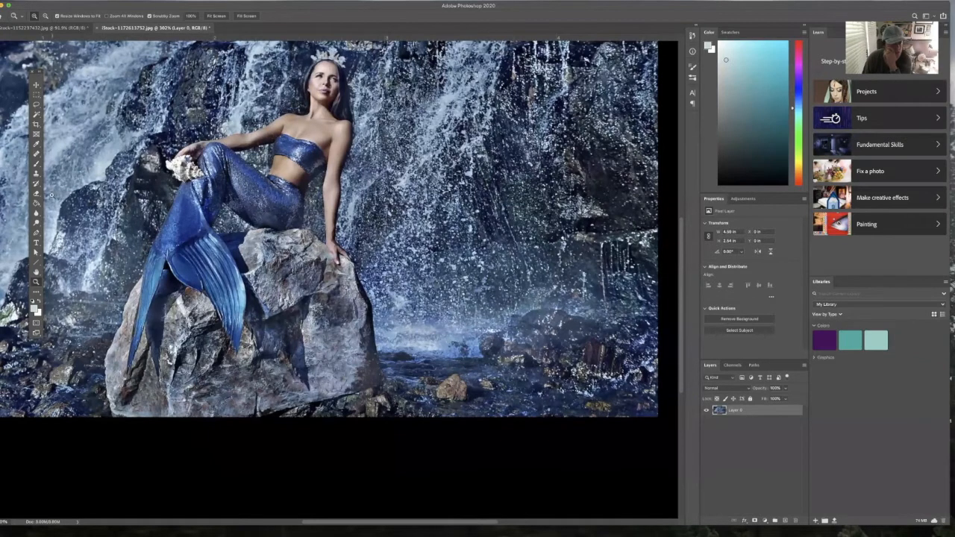
Try to select the waterfall background around the mermaid with the Magic Wand, clearing the selection at the end.
click(36, 113)
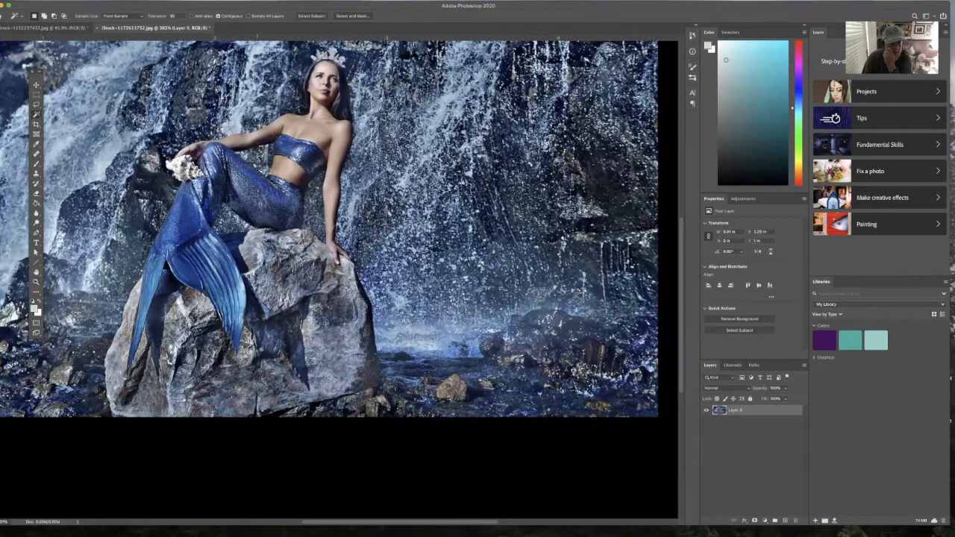
click(267, 73)
click(304, 71)
click(350, 64)
click(212, 100)
click(205, 104)
click(123, 194)
click(120, 217)
click(365, 256)
click(365, 312)
click(388, 342)
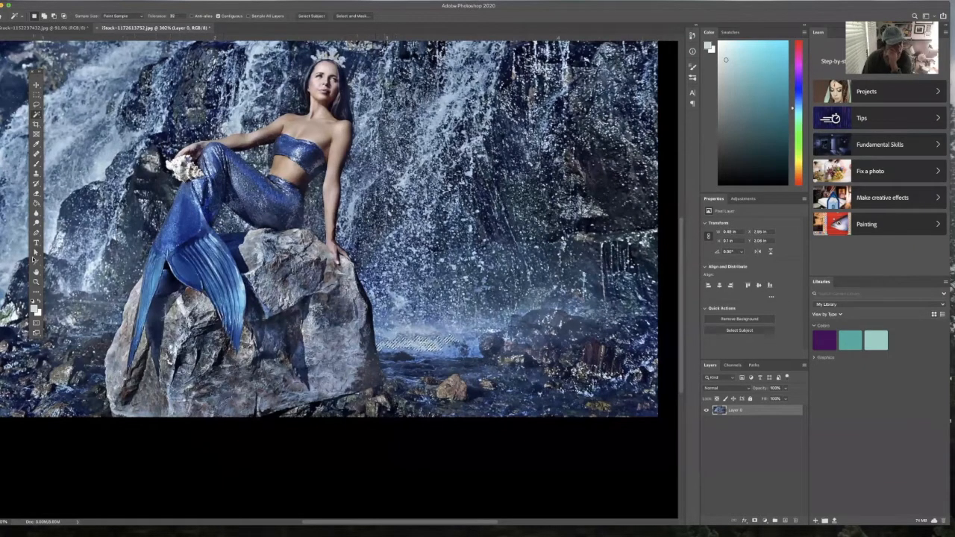
key(p)
key(ctrl+d)
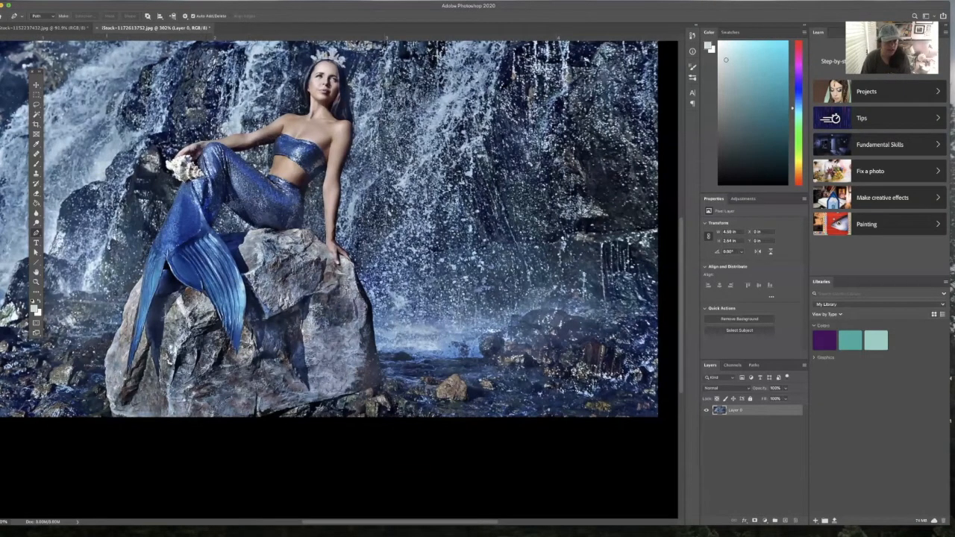
Duplicate Layer 0 of the mermaid photo into the document iStock-1152237432.jpg as Layer 1.
drag(264, 6, 267, 5)
click(74, 28)
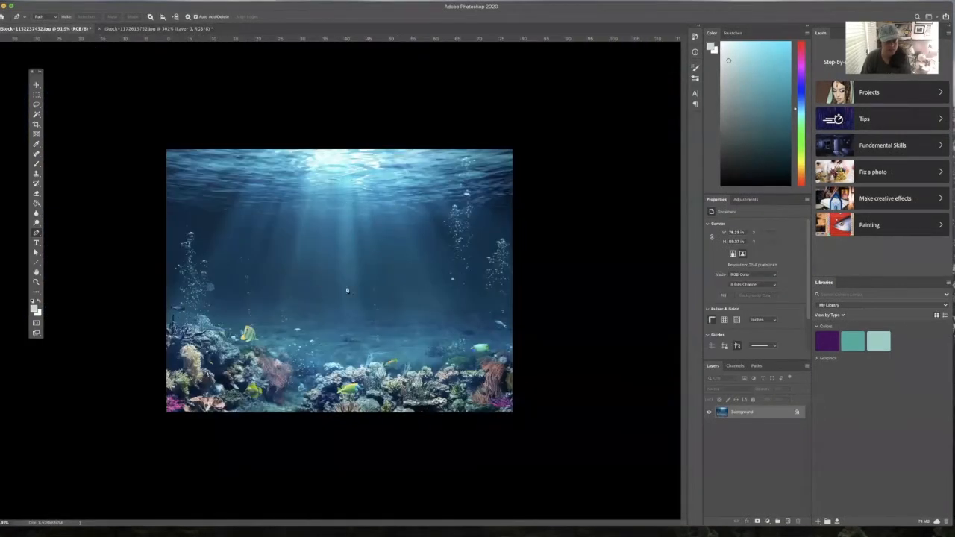
click(135, 30)
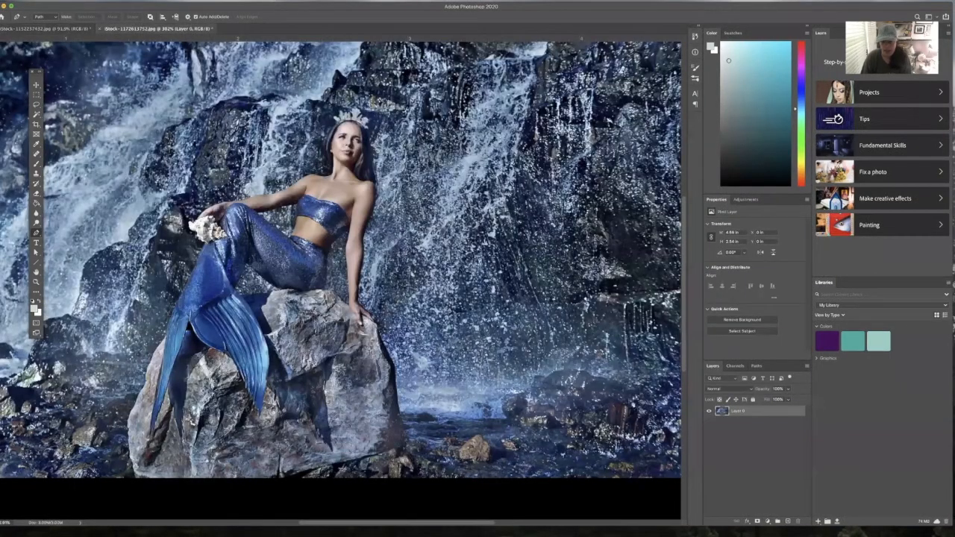
right_click(732, 414)
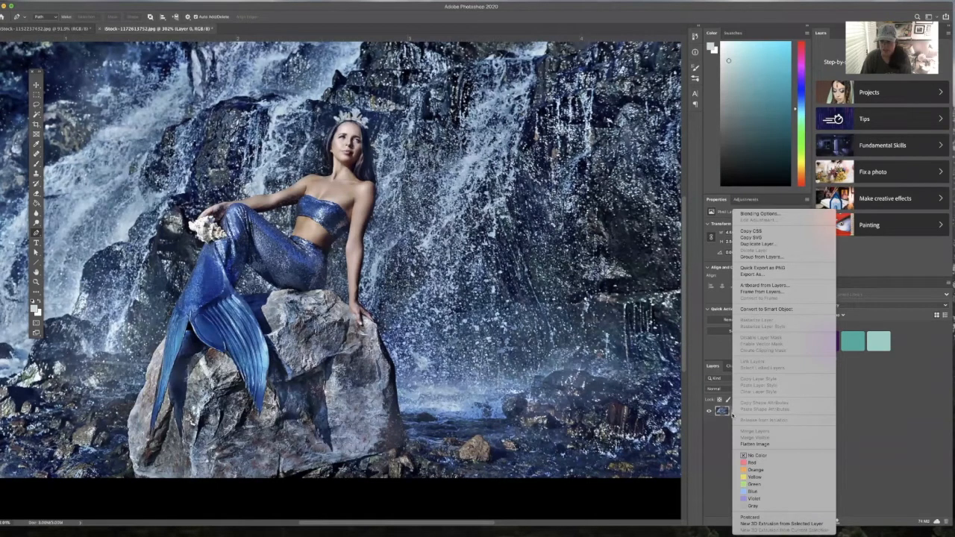
click(757, 244)
click(458, 261)
click(464, 255)
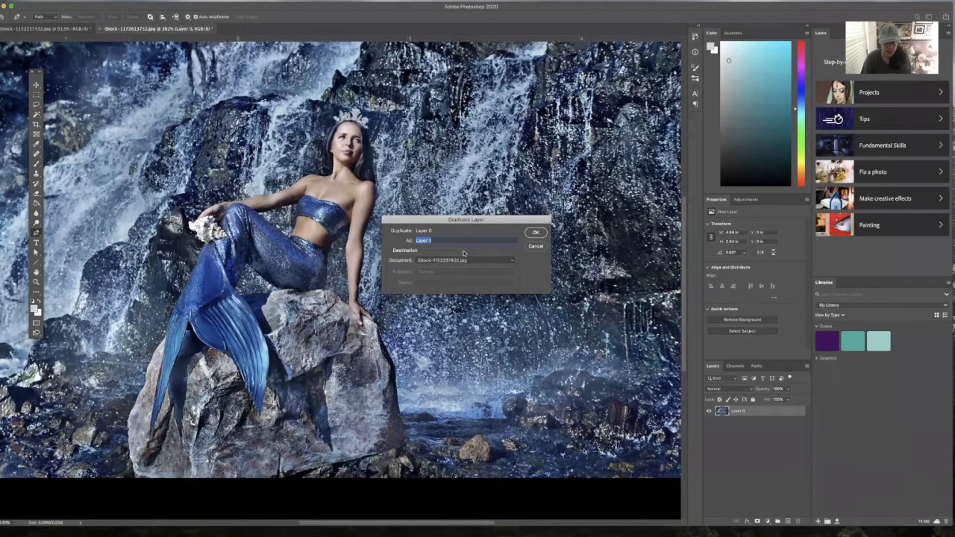
click(541, 234)
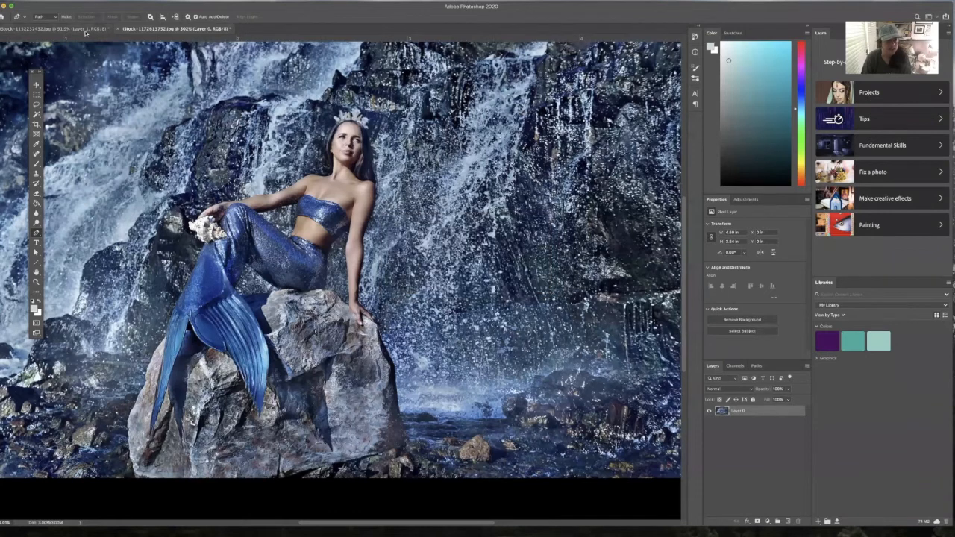
In the underwater document, move the mermaid layer down and across toward the middle of the canvas.
click(85, 30)
click(35, 85)
drag(307, 220, 405, 322)
Start a Pen tool path along the outer edge of the mermaid's tail, running up to the seashell.
click(36, 282)
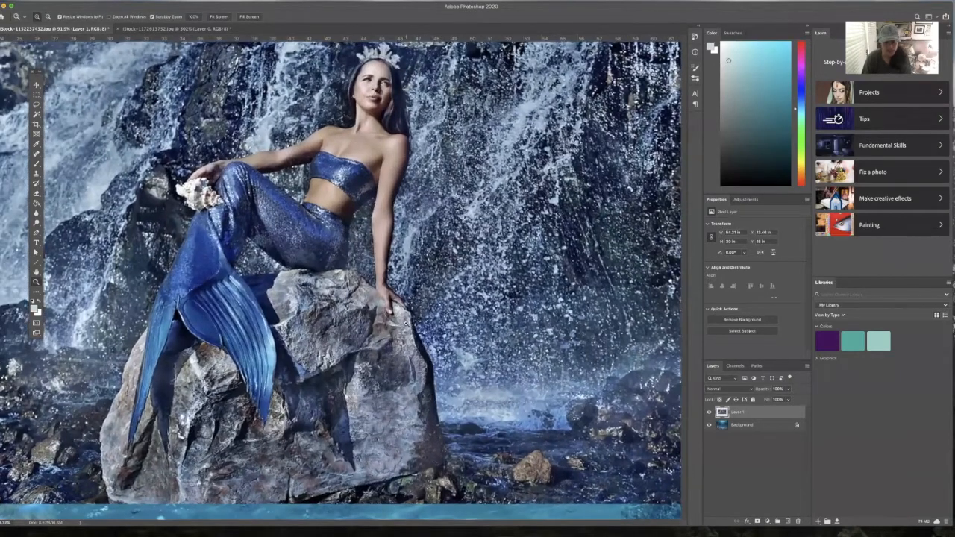
click(36, 232)
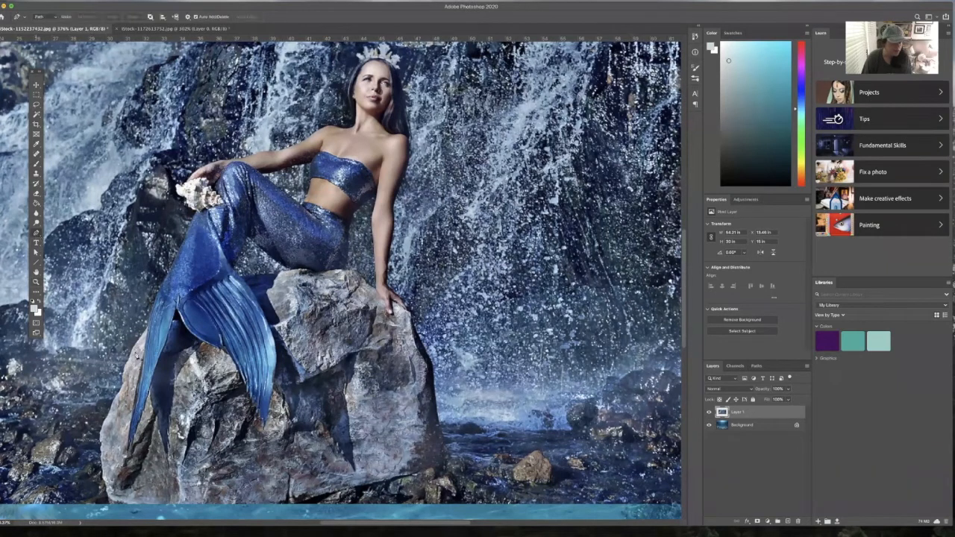
click(176, 263)
click(199, 221)
click(197, 215)
click(196, 212)
key(z)
drag(198, 265, 226, 279)
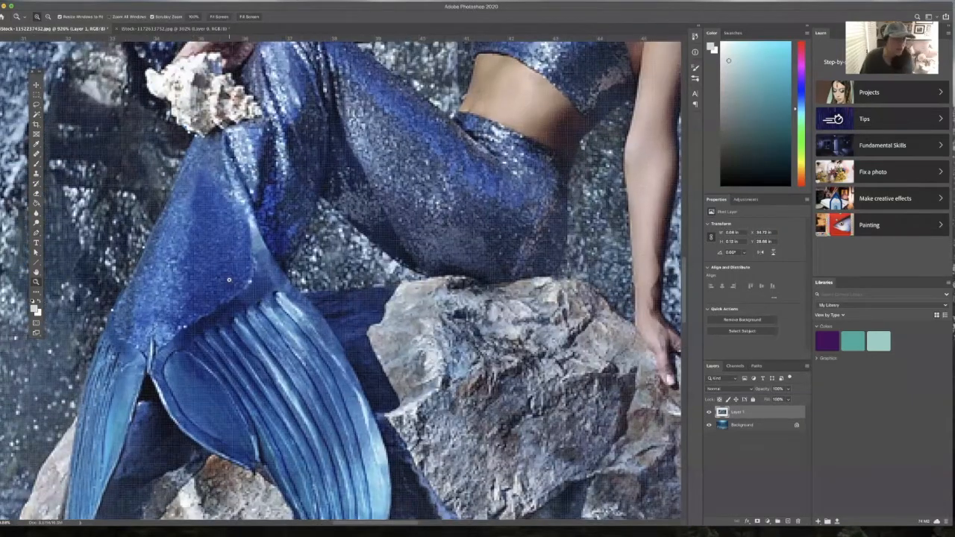
Select the path's anchor points along the outer tail edge to refine its fit.
click(36, 252)
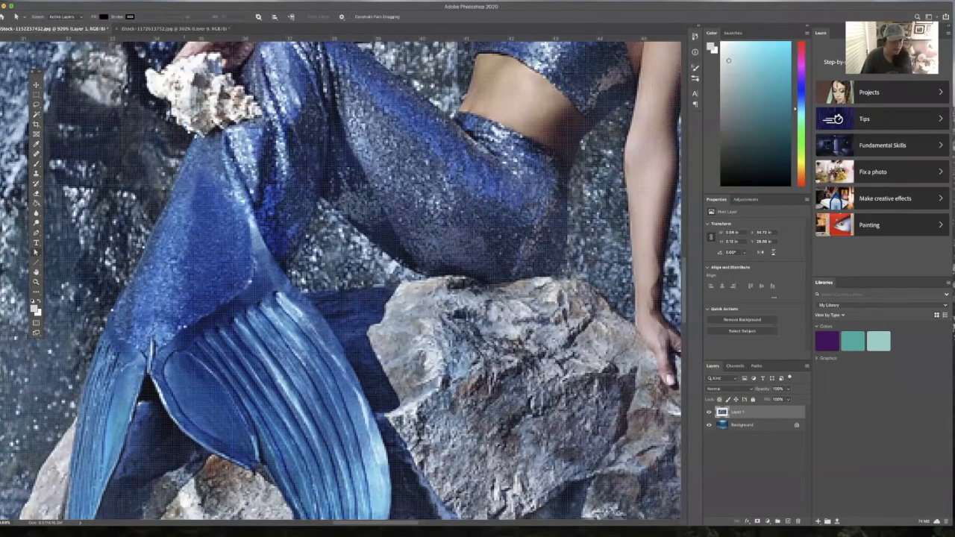
click(193, 133)
click(194, 134)
click(145, 277)
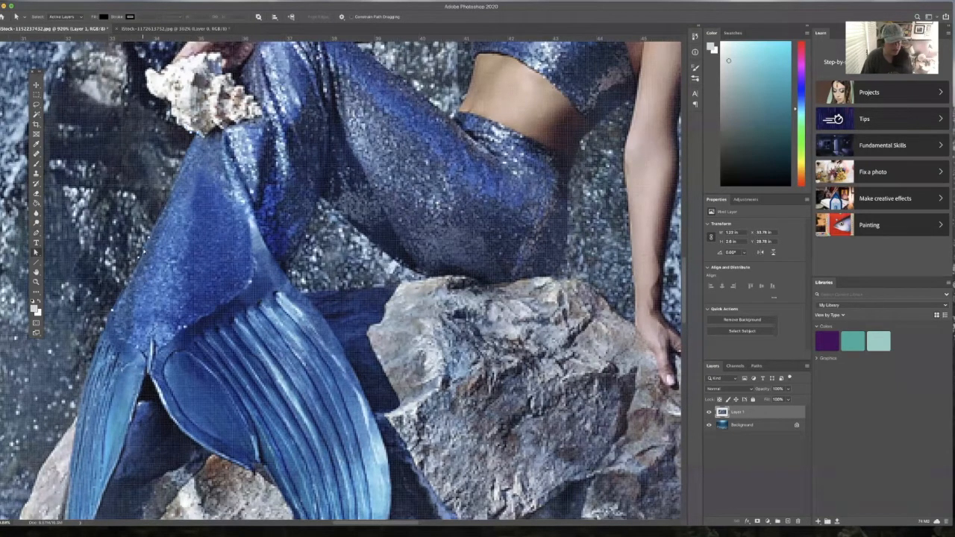
click(114, 317)
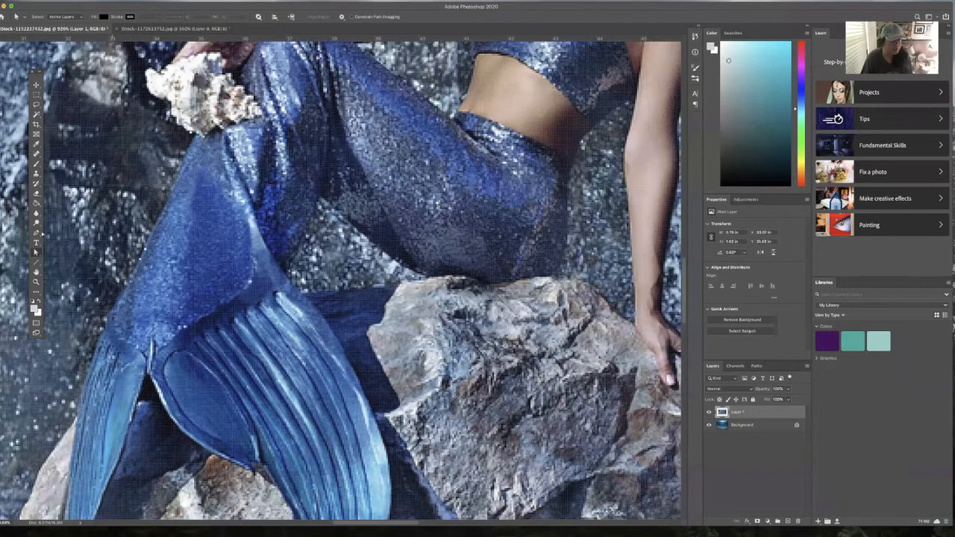
Continue the Pen tool path around the outer edge of the seashell, up to the hand resting on it.
click(35, 232)
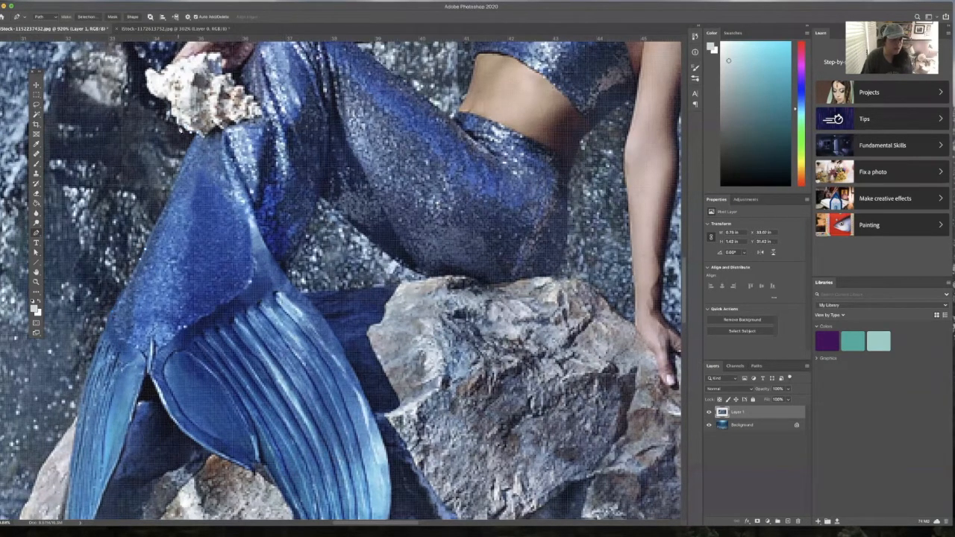
click(177, 124)
click(169, 106)
click(150, 95)
click(150, 88)
drag(151, 70, 159, 67)
click(158, 74)
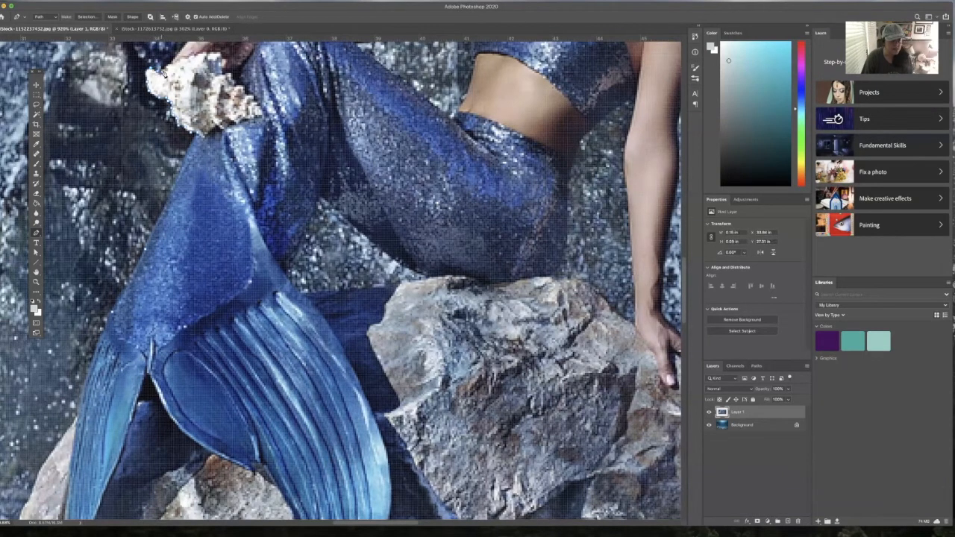
scroll(165, 72, up, 3)
click(149, 124)
drag(149, 124, 144, 128)
click(163, 127)
click(164, 128)
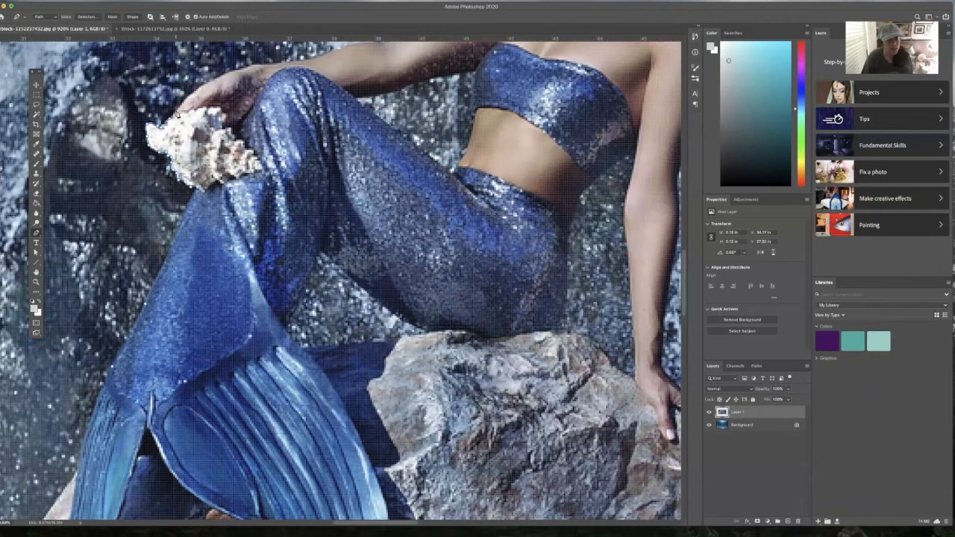
Trace the path along the fingers and back of the hand holding the seashell.
click(193, 98)
click(200, 90)
drag(214, 93, 167, 180)
click(178, 162)
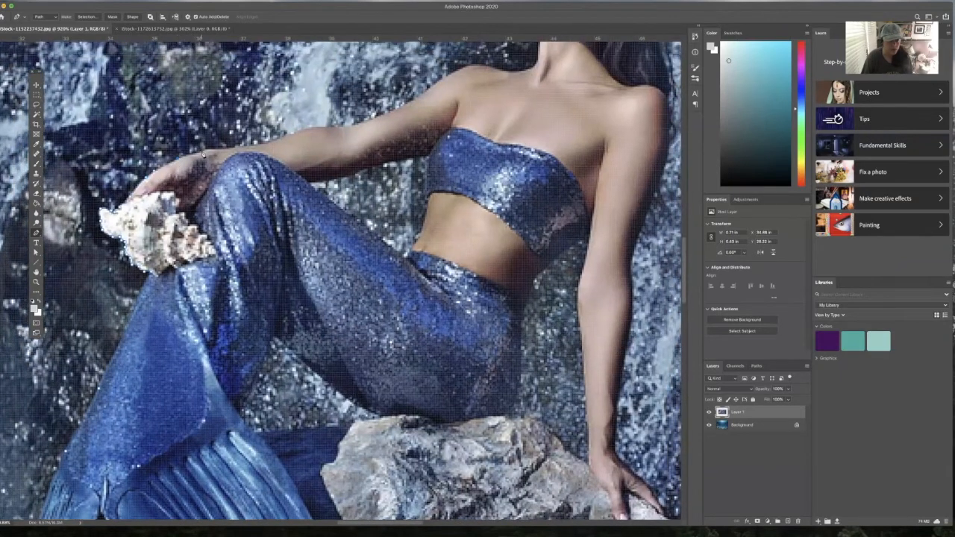
Extend the path from the wrist along the upper edge of the forearm to the elbow area.
click(208, 155)
click(267, 150)
click(280, 143)
click(343, 132)
click(376, 125)
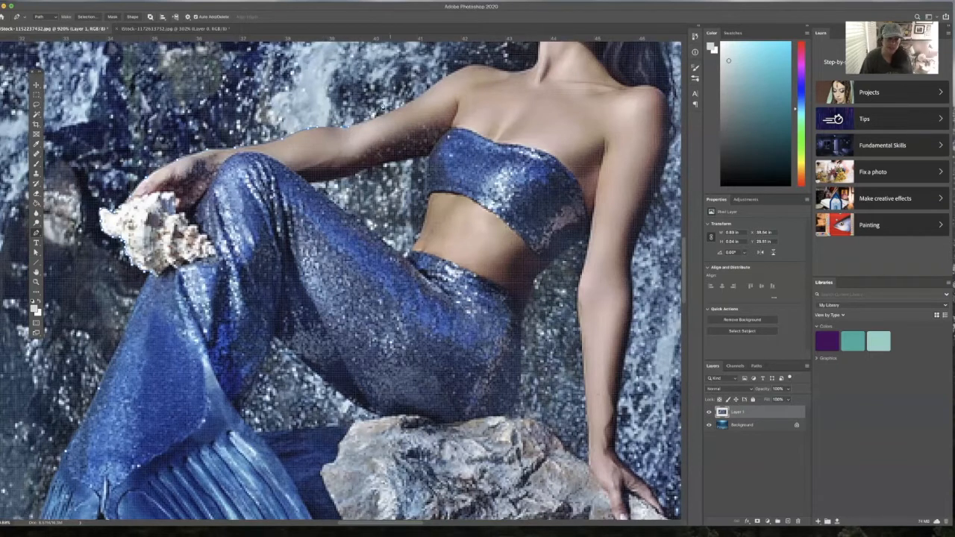
click(396, 114)
click(393, 113)
Extend the path along the upper arm and over the shoulder to the base of the neck.
drag(439, 111, 333, 200)
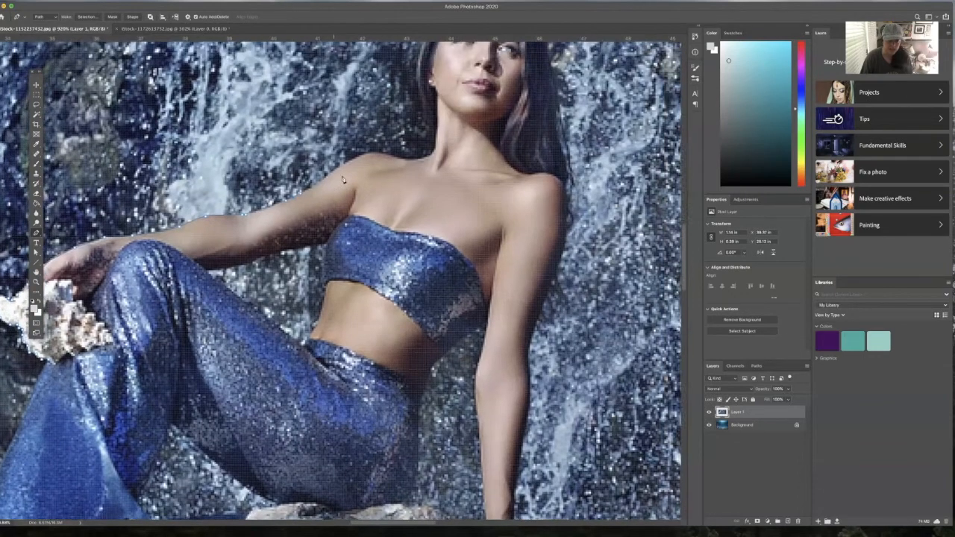
click(314, 189)
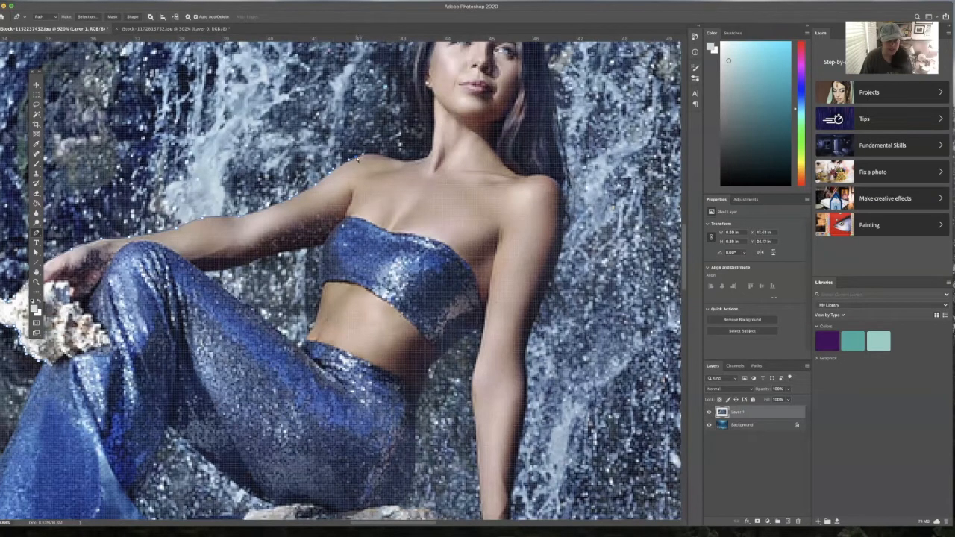
click(365, 155)
click(414, 163)
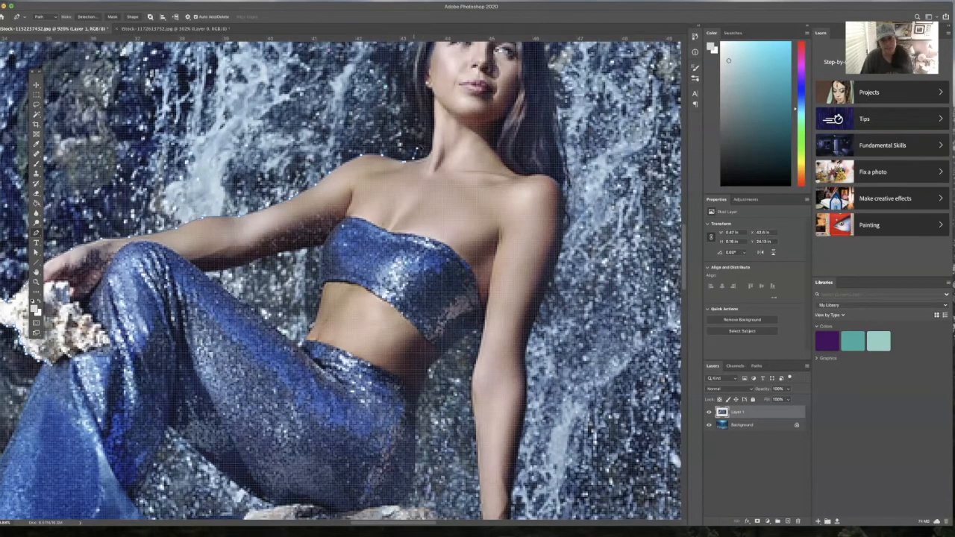
Trace the path up the hair beside the neck and face, and around the points of the crown.
click(425, 132)
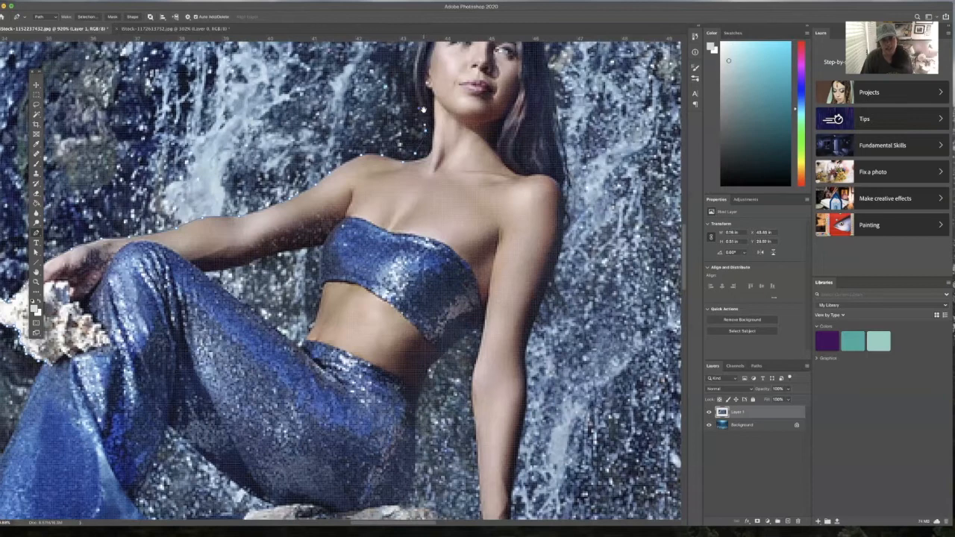
scroll(462, 203, up, 5)
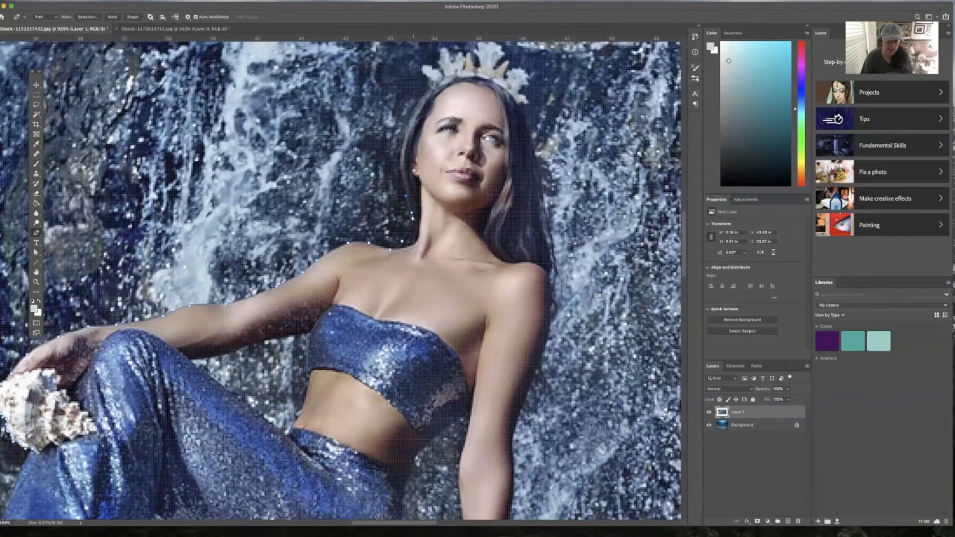
drag(415, 222, 410, 223)
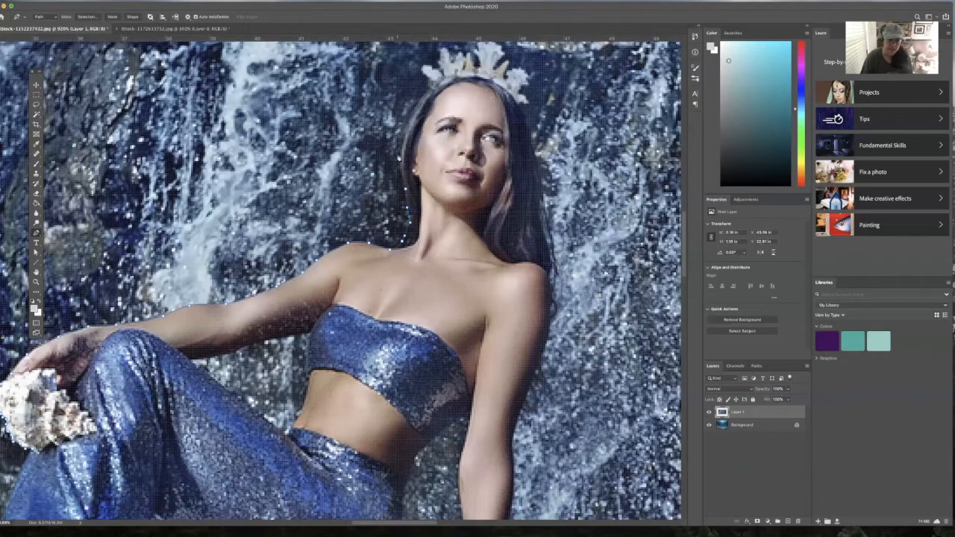
drag(432, 88, 502, 129)
click(490, 131)
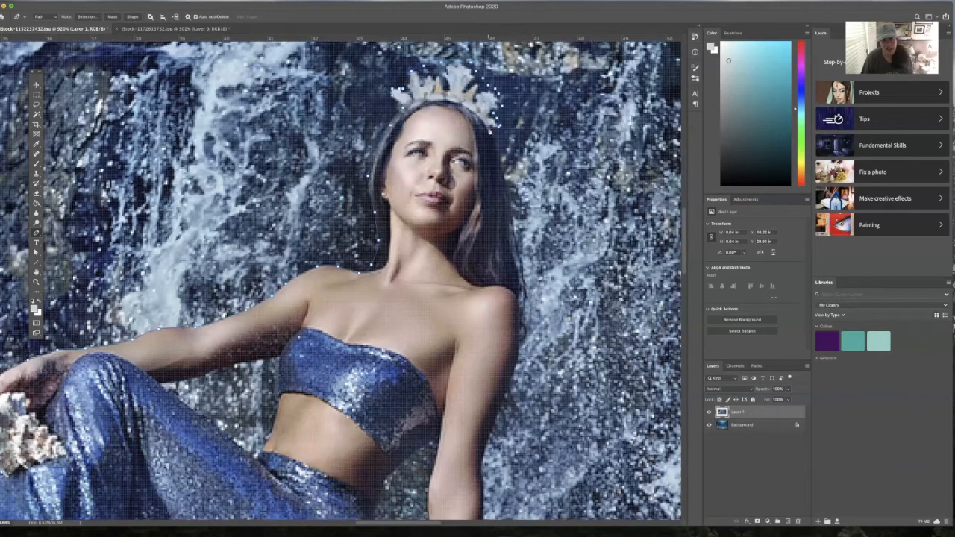
Continue the path from the crown down the outer edge of the long hair to beside the shoulder.
click(498, 154)
click(506, 181)
scroll(506, 180, right, 2)
click(471, 231)
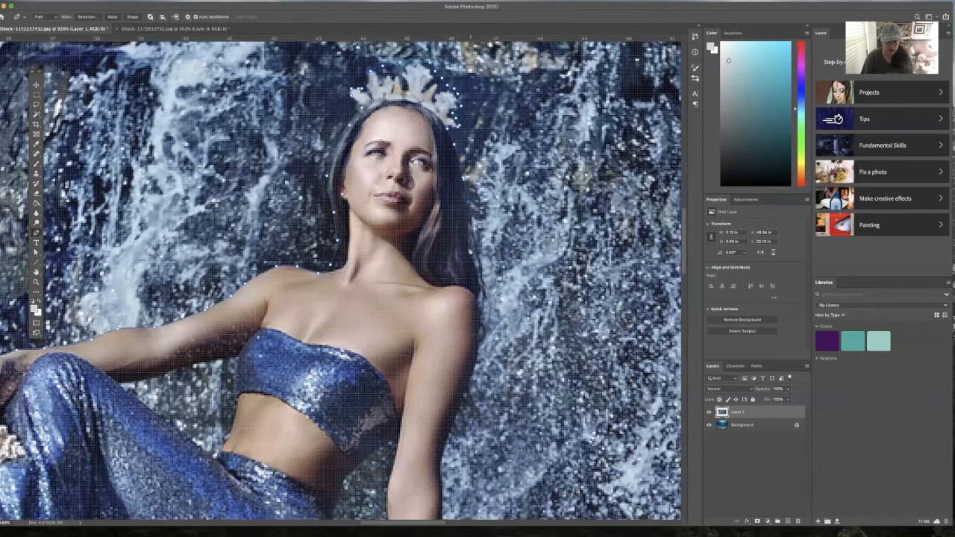
click(476, 241)
click(477, 273)
click(479, 300)
scroll(479, 303, down, 3)
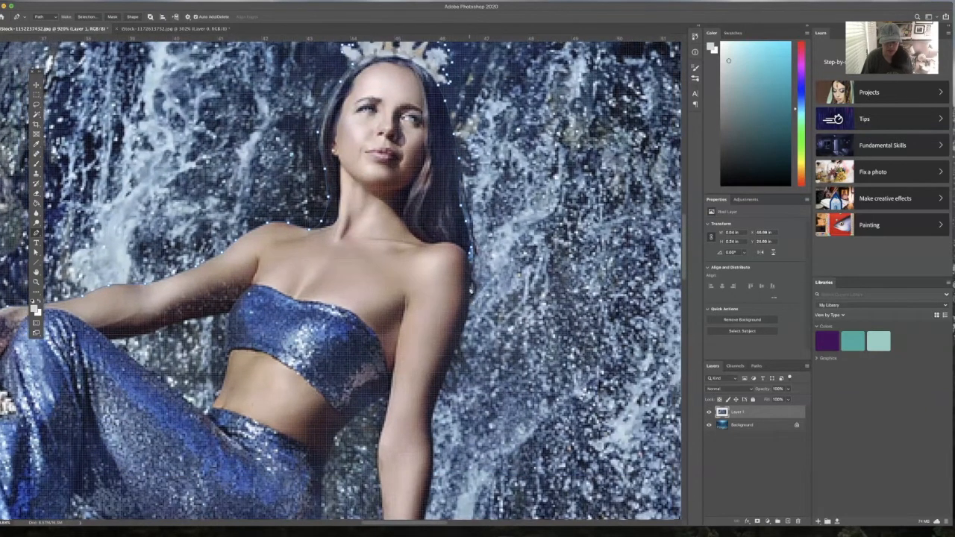
click(470, 293)
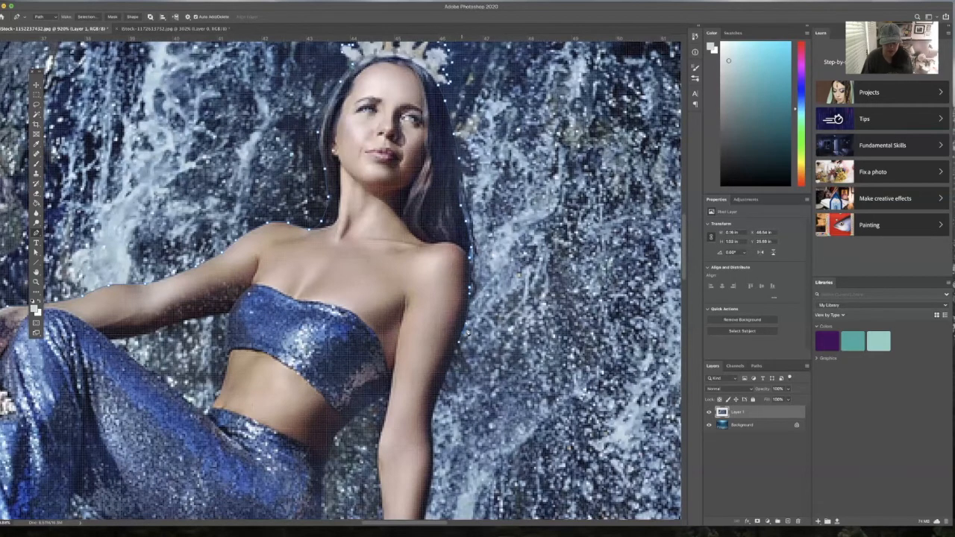
Continue the path down the outer edge of the supporting arm from the upper arm to the wrist.
scroll(463, 334, down, 3)
scroll(468, 332, down, 7)
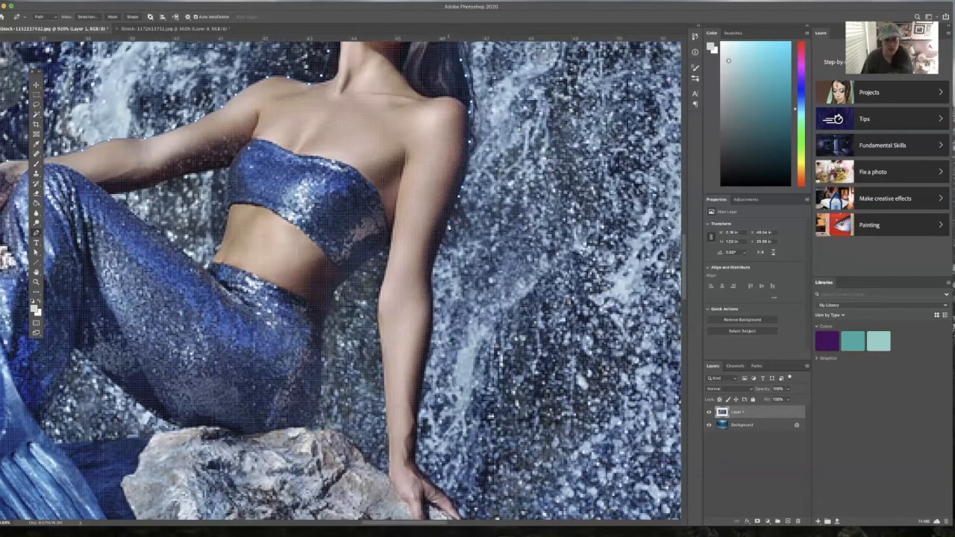
click(435, 266)
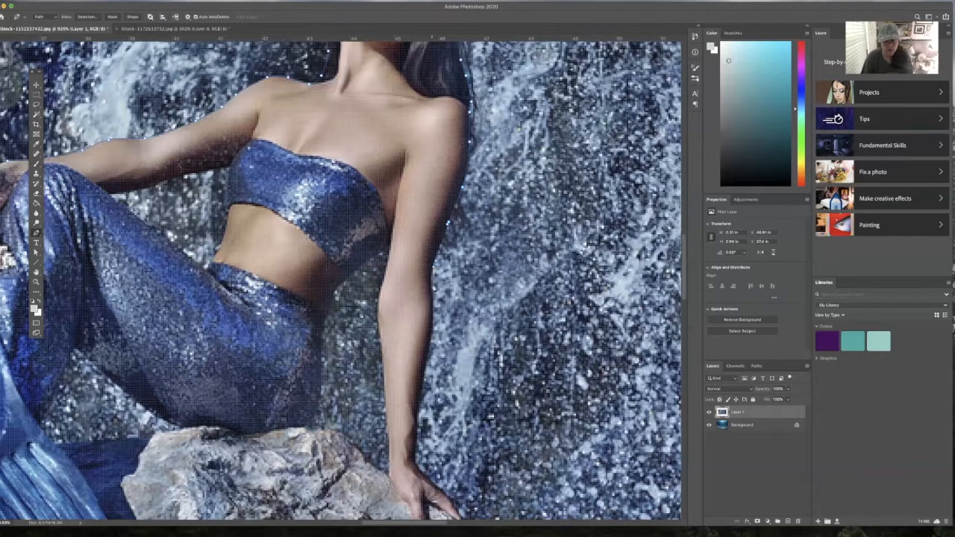
click(433, 293)
click(431, 350)
scroll(431, 350, down, 5)
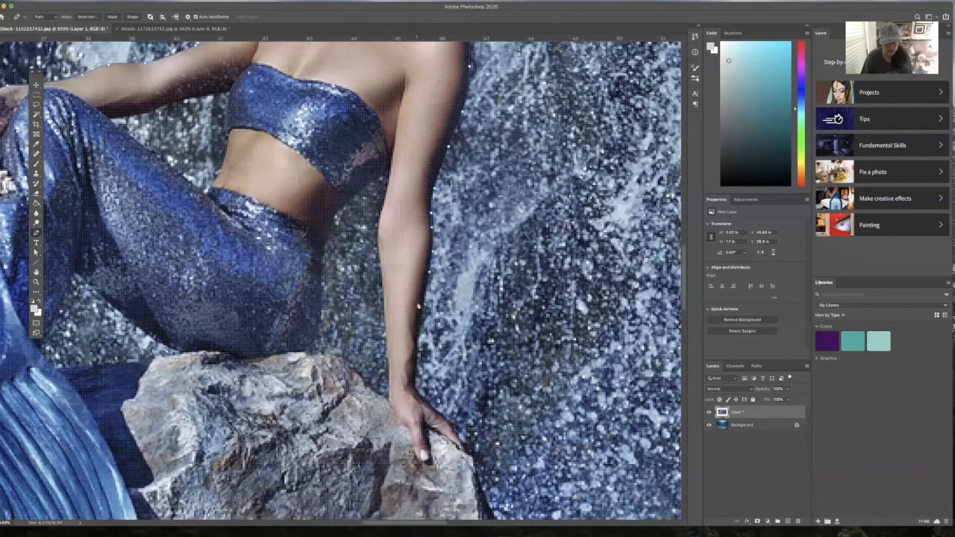
click(421, 339)
click(417, 371)
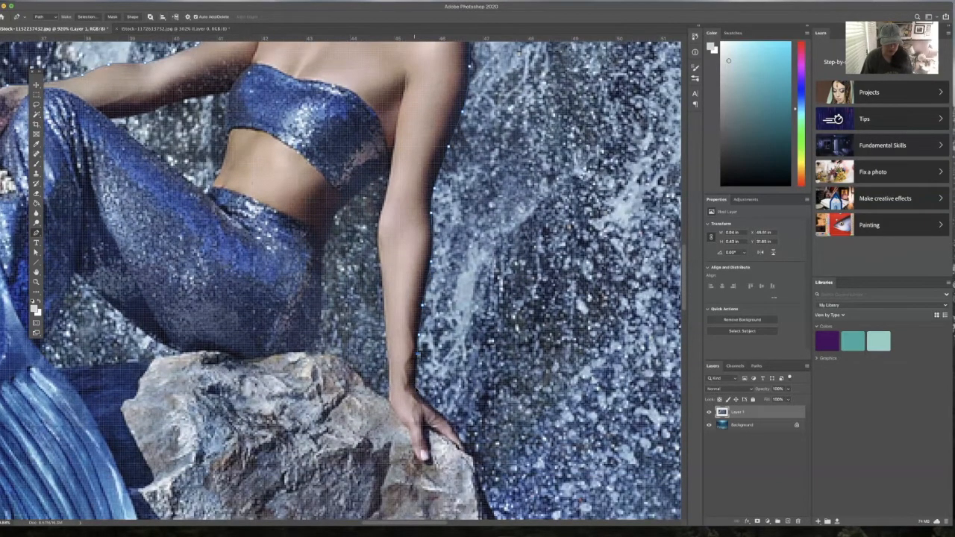
Trace the path over the back of the supporting hand and past the fingertips onto the rock's edge.
click(422, 400)
click(435, 412)
click(450, 426)
click(463, 445)
Extend the path down the rock's right-hand edge from below the hand to near its base.
double_click(37, 273)
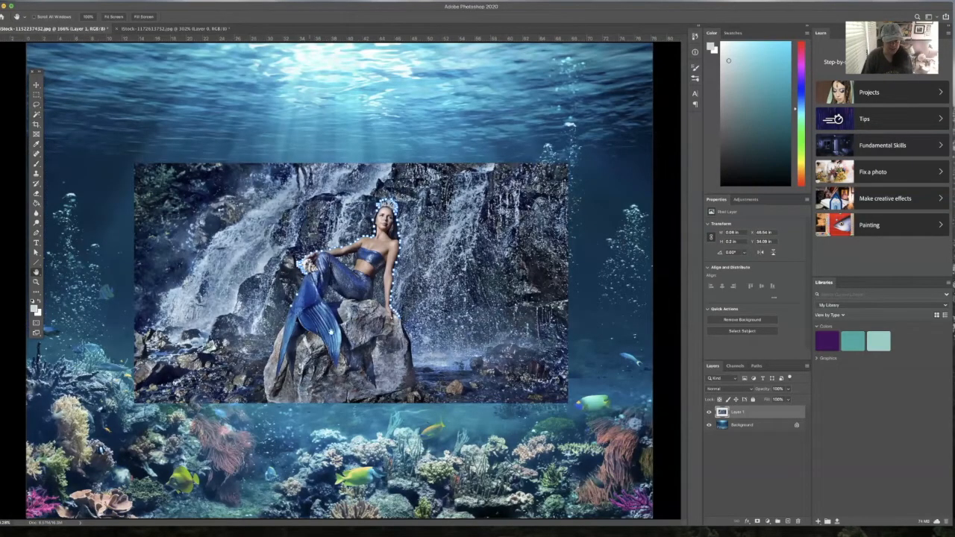
click(36, 282)
drag(391, 348, 436, 311)
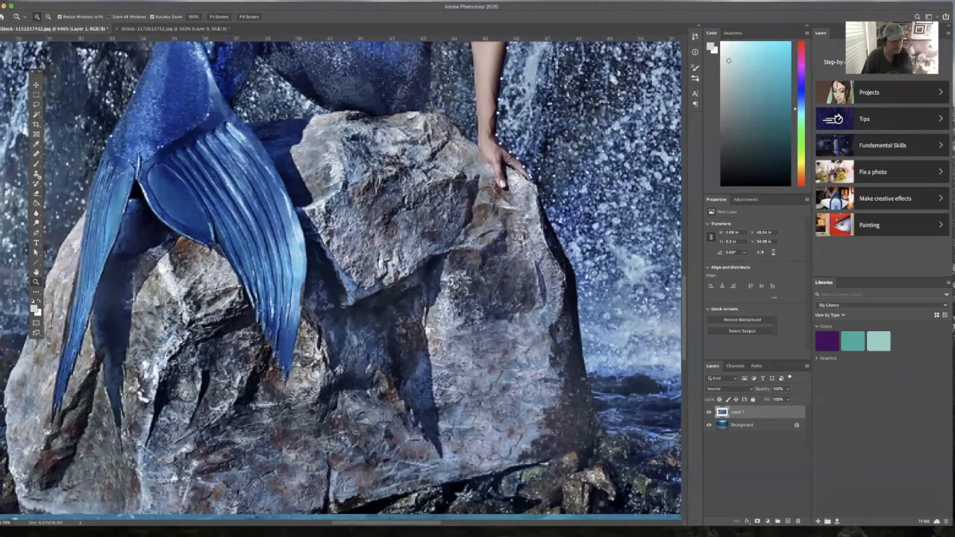
click(37, 232)
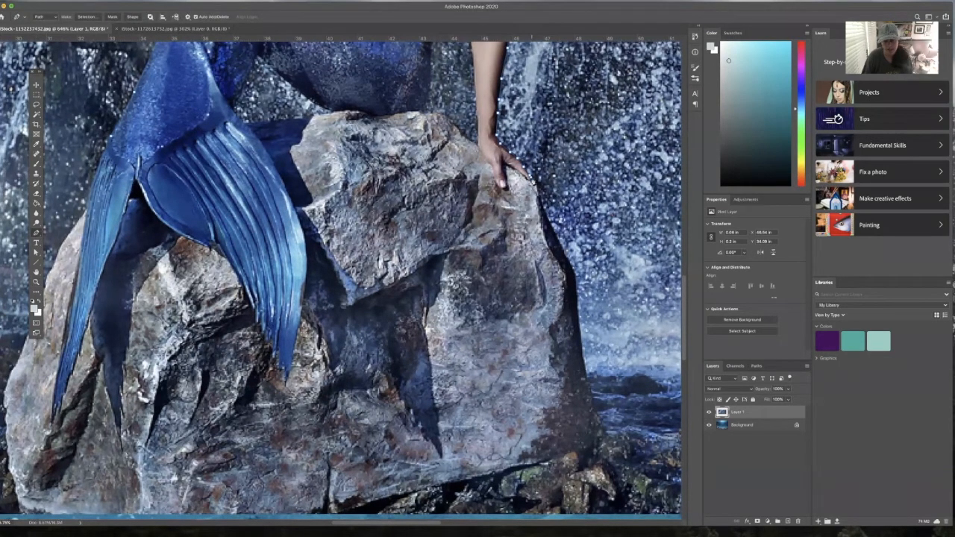
click(557, 238)
click(572, 271)
click(577, 283)
click(584, 368)
click(590, 389)
click(594, 408)
click(598, 417)
Run the path along the rock's bottom edge toward its lower left corner.
scroll(490, 254, down, 5)
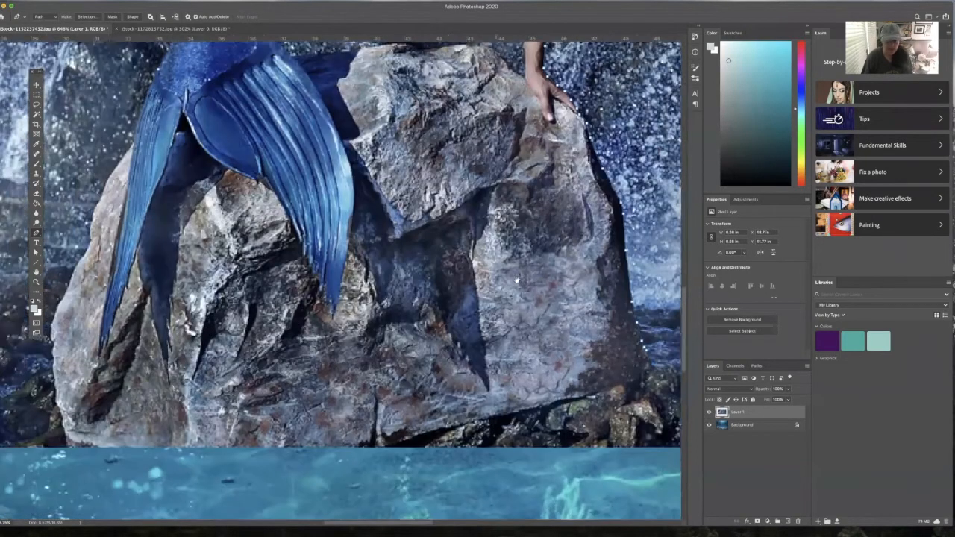
scroll(489, 254, up, 5)
scroll(490, 254, right, 5)
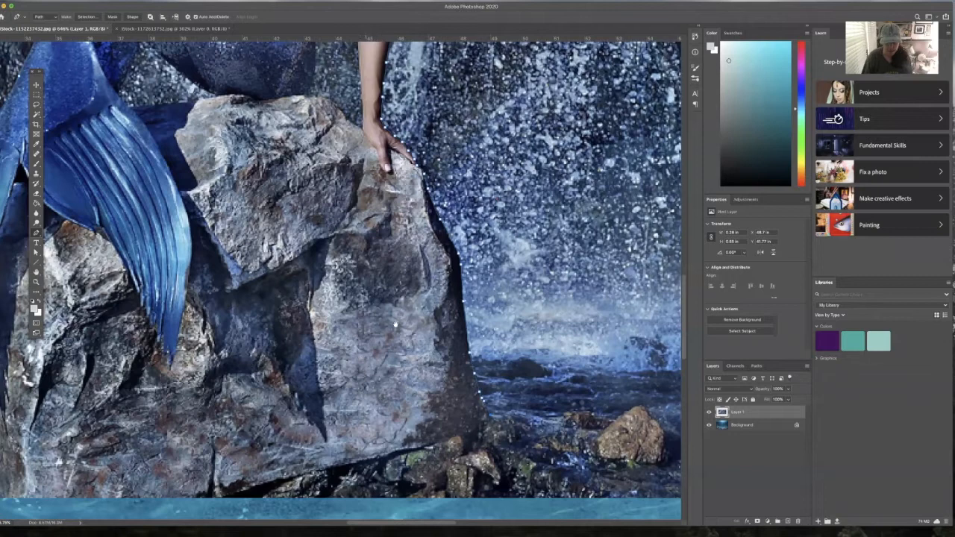
scroll(396, 325, down, 6)
scroll(396, 324, left, 6)
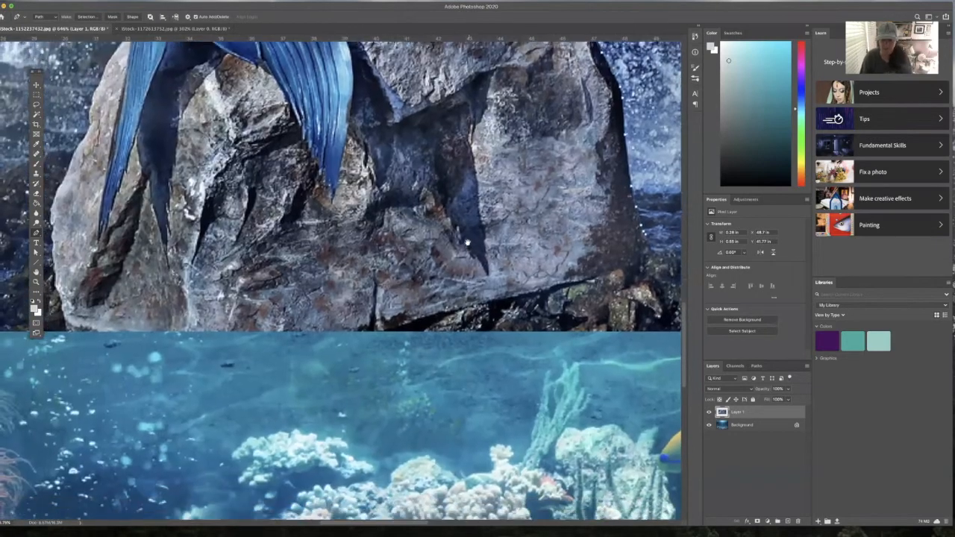
scroll(467, 242, down, 1)
scroll(467, 242, right, 2)
click(620, 256)
click(370, 321)
scroll(265, 325, left, 5)
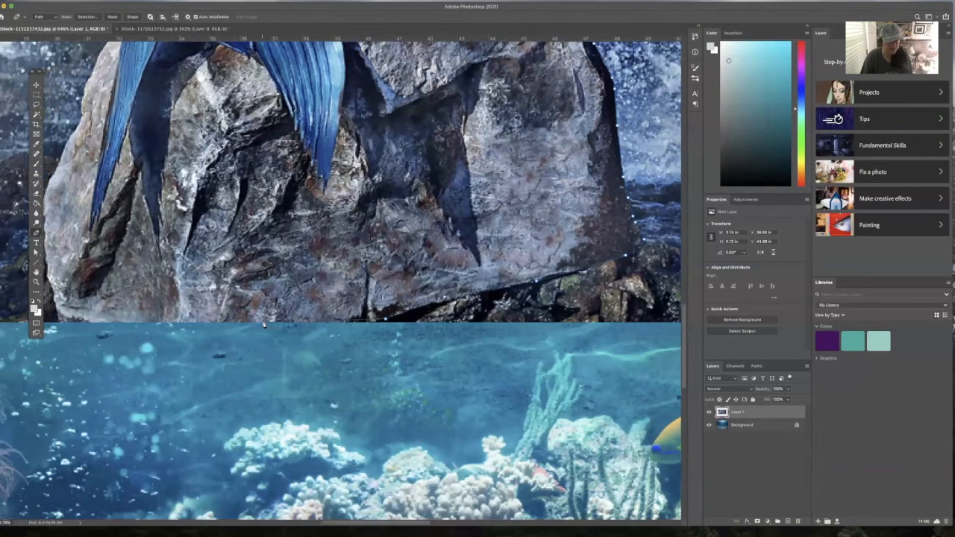
Trace the path up the lower part of the rock's left edge, following its bumps.
click(270, 282)
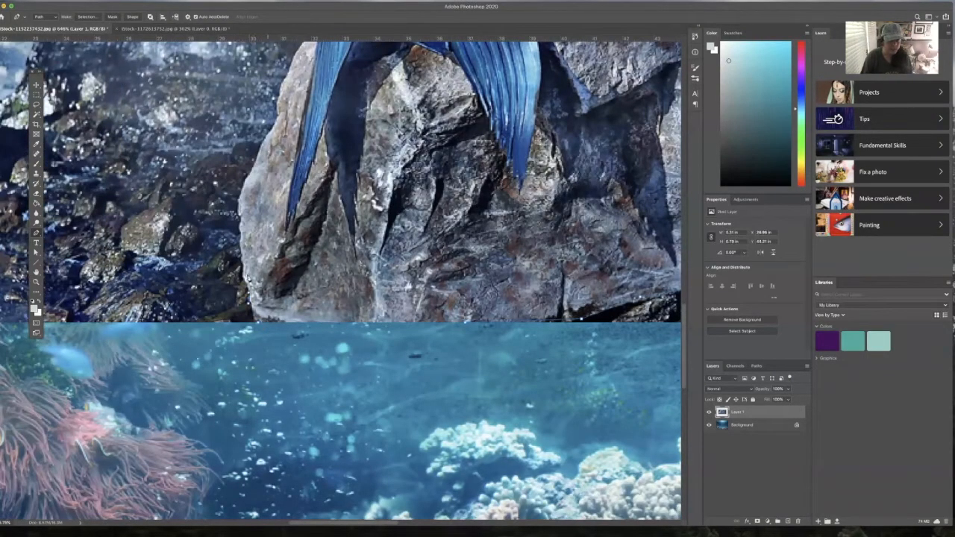
click(240, 229)
click(246, 181)
click(255, 170)
drag(284, 167, 276, 278)
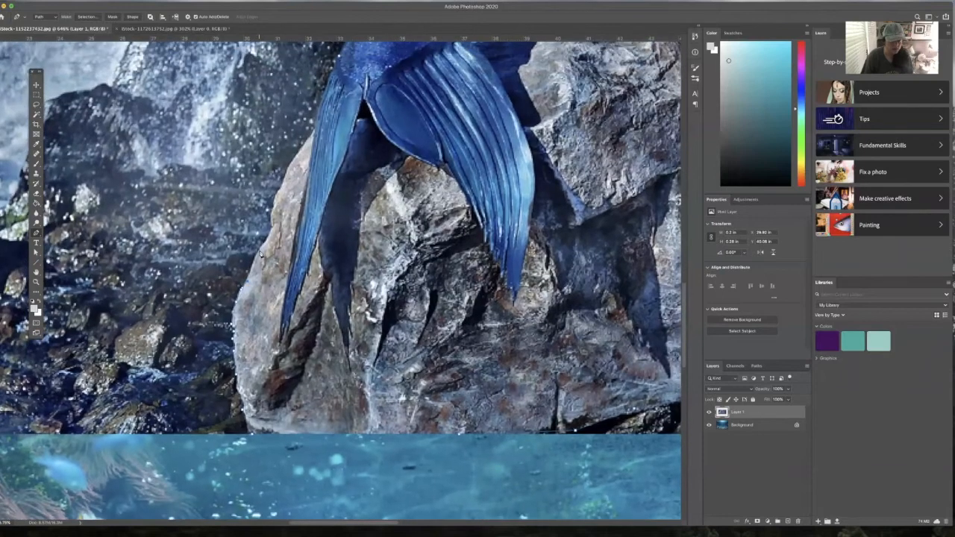
click(268, 242)
drag(274, 233, 253, 336)
click(250, 319)
click(252, 308)
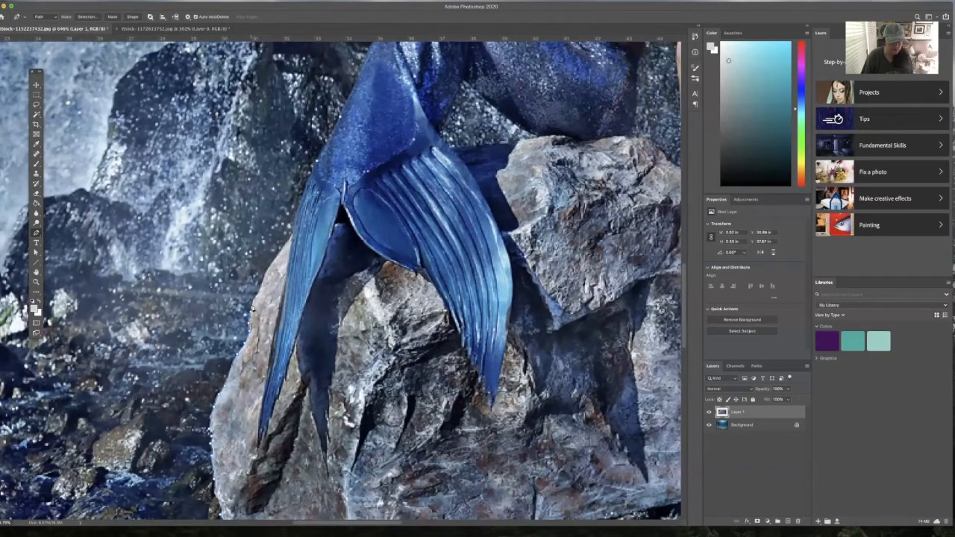
Continue the path from the rock's upper left edge along the outer edge of the tail and close the outline.
click(255, 298)
click(259, 289)
click(283, 254)
click(293, 237)
drag(316, 232, 302, 341)
click(296, 294)
click(300, 280)
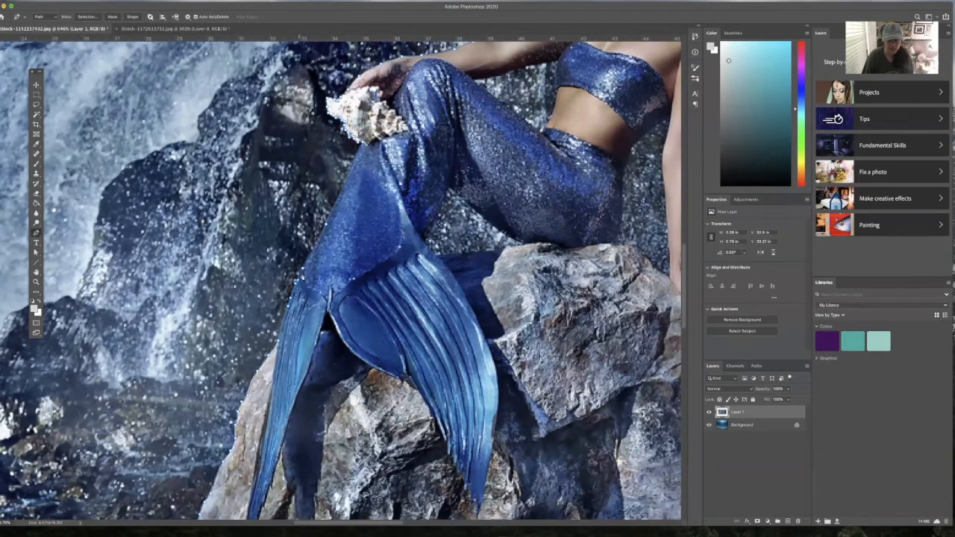
click(302, 272)
Add a closed subpath around the waterfall gap between the bent arm, the torso and the raised thigh.
click(758, 366)
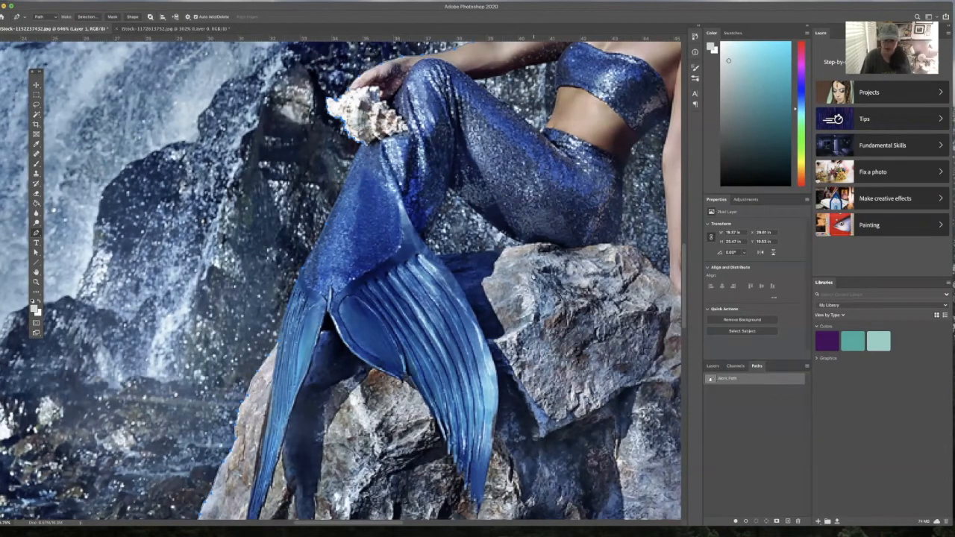
drag(539, 214, 403, 285)
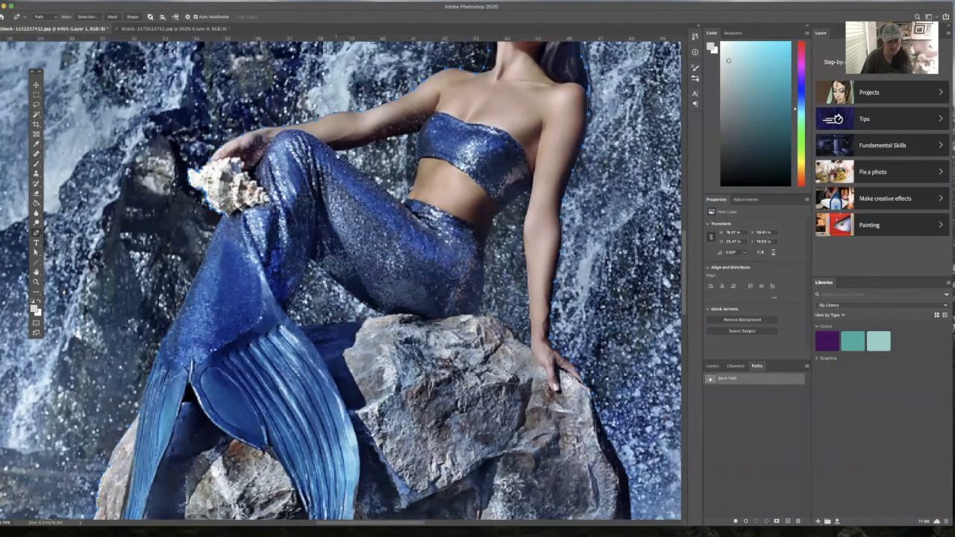
click(402, 203)
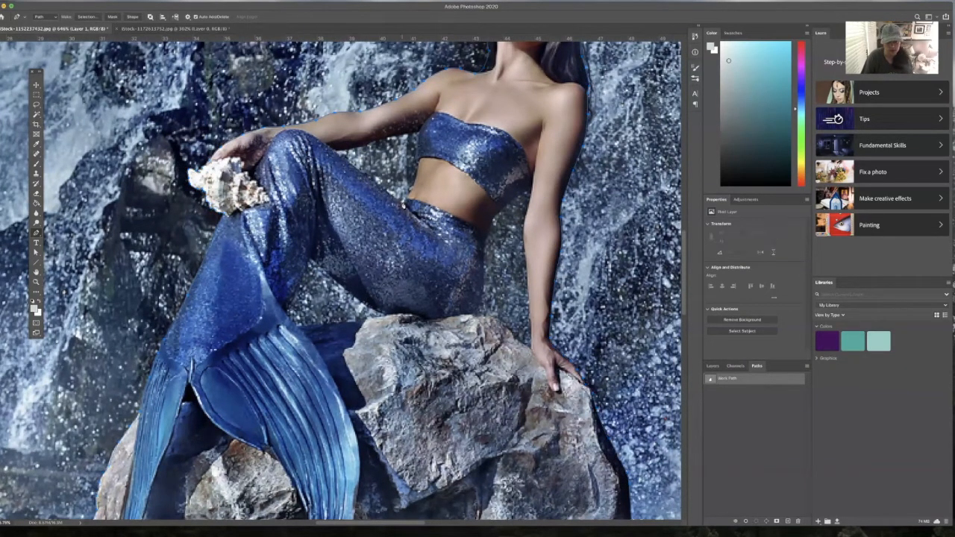
click(411, 193)
click(415, 173)
scroll(418, 171, down, 2)
click(446, 128)
click(448, 106)
click(447, 98)
click(426, 101)
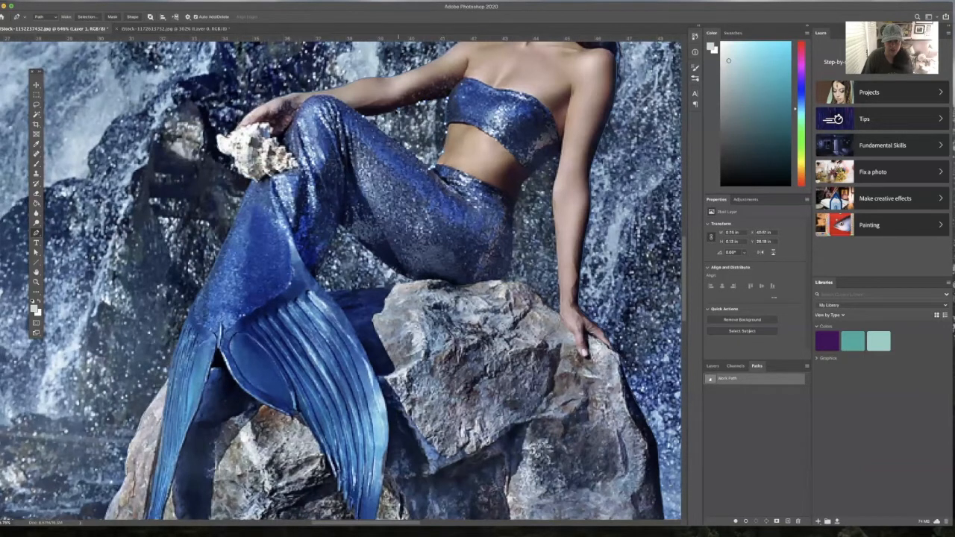
click(379, 115)
click(364, 117)
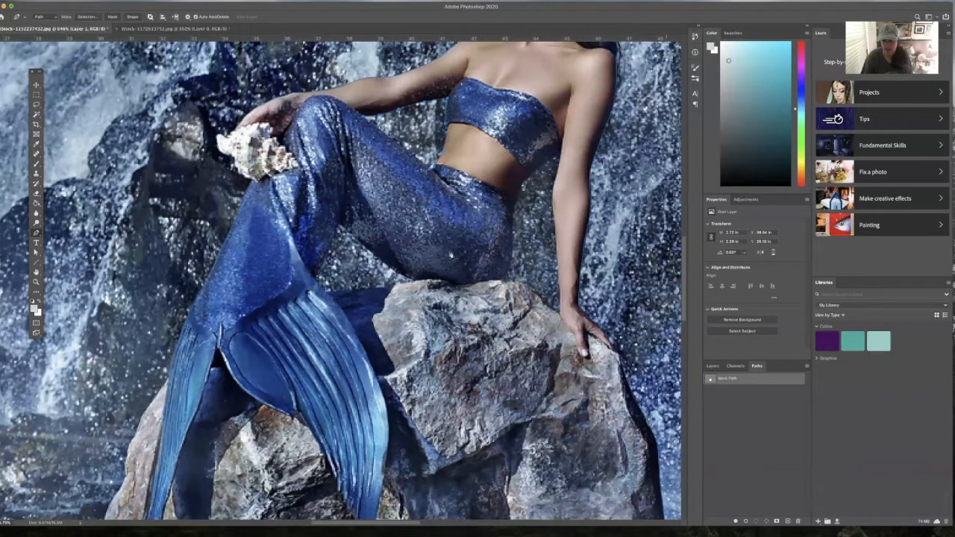
Start a subpath down the supporting arm's inner edge and along the top of the rock to the hip.
click(557, 176)
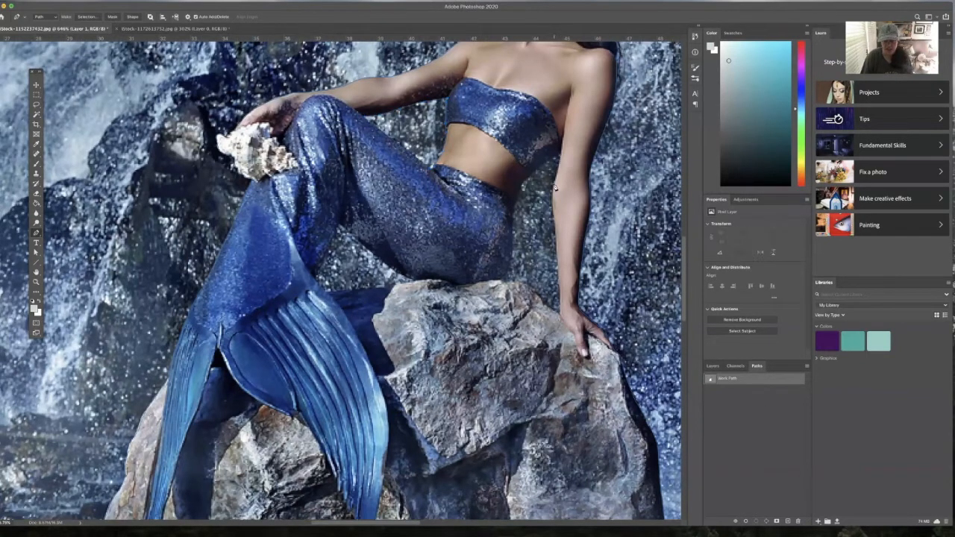
click(553, 204)
click(558, 243)
click(560, 282)
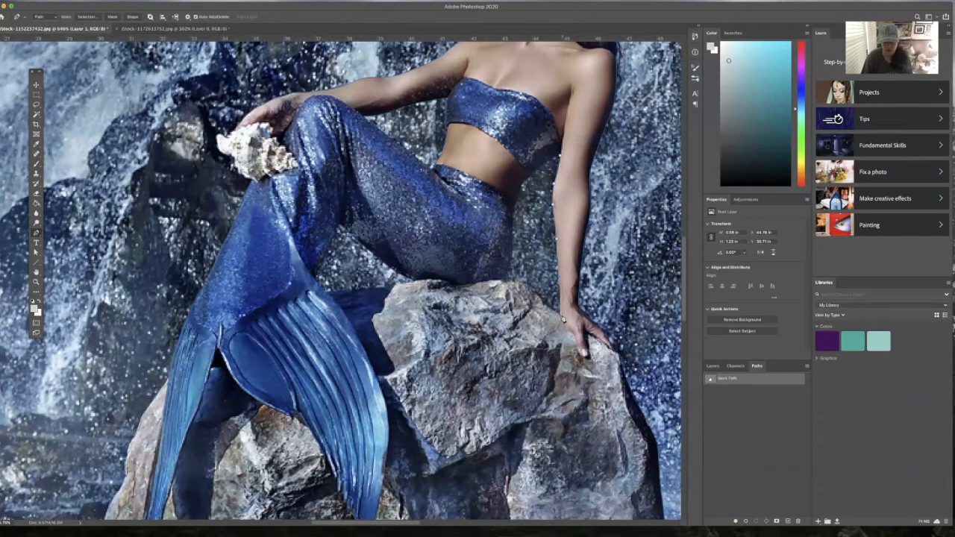
click(535, 293)
click(513, 287)
click(504, 285)
Continue the subpath up the hip and waist to the armpit and close it around the gap beside the supporting arm.
click(501, 284)
click(514, 223)
click(515, 210)
click(519, 197)
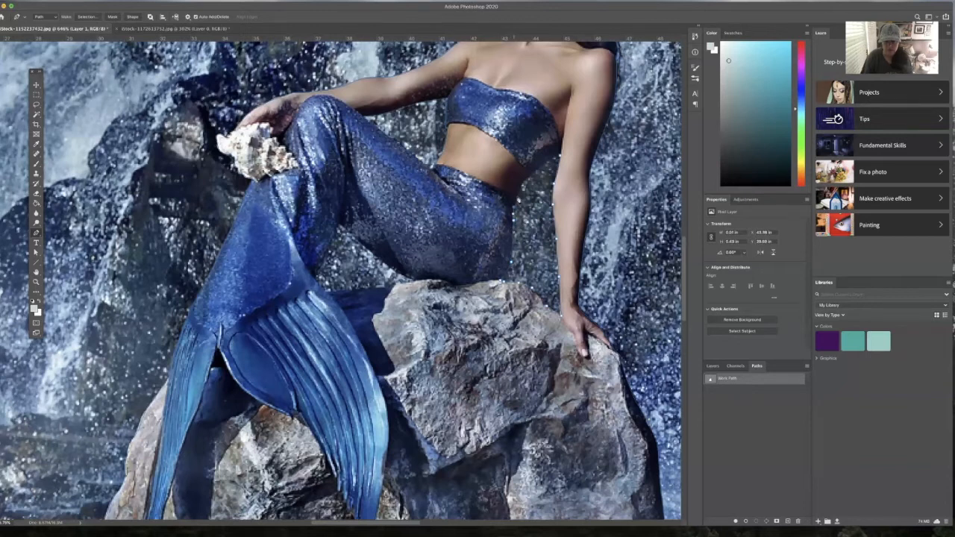
click(558, 158)
click(560, 158)
drag(561, 157, 563, 157)
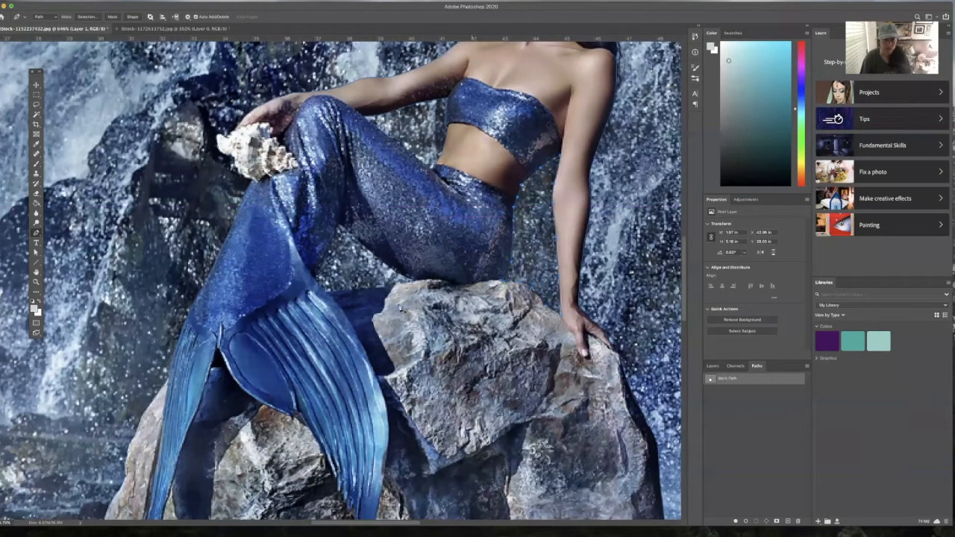
Outline the waterfall gap between the lower tail, the thigh and the rock with another closed subpath.
click(384, 290)
drag(336, 294, 326, 295)
click(326, 294)
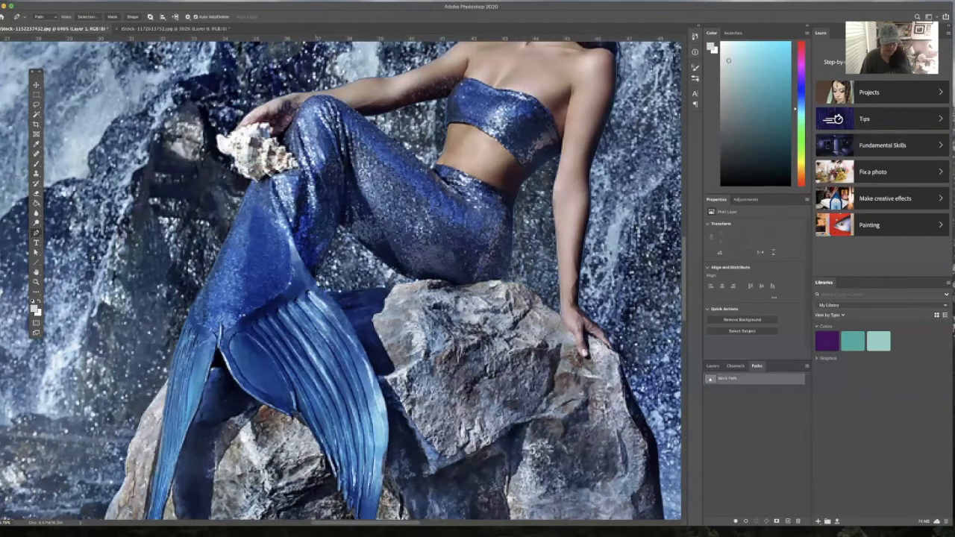
click(317, 279)
drag(330, 241, 339, 224)
click(341, 218)
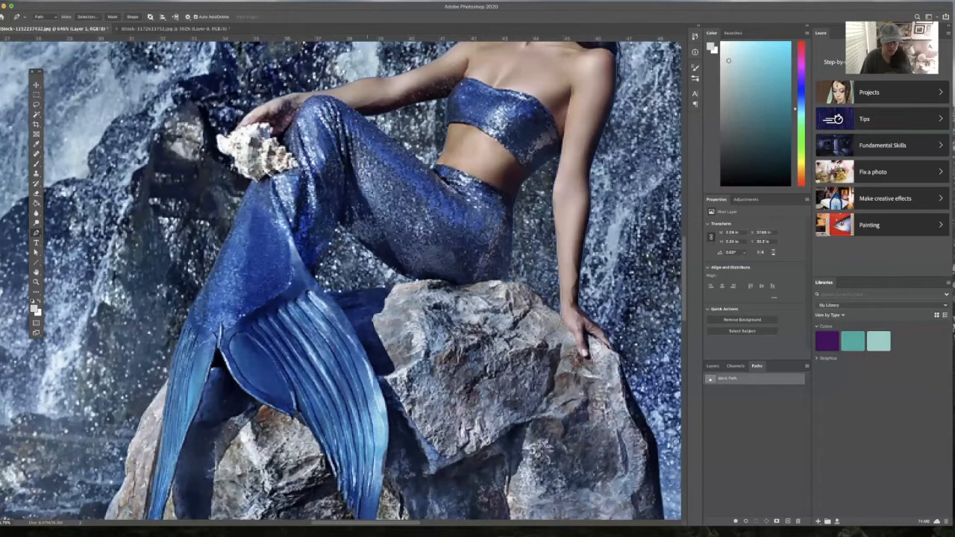
click(419, 285)
click(431, 286)
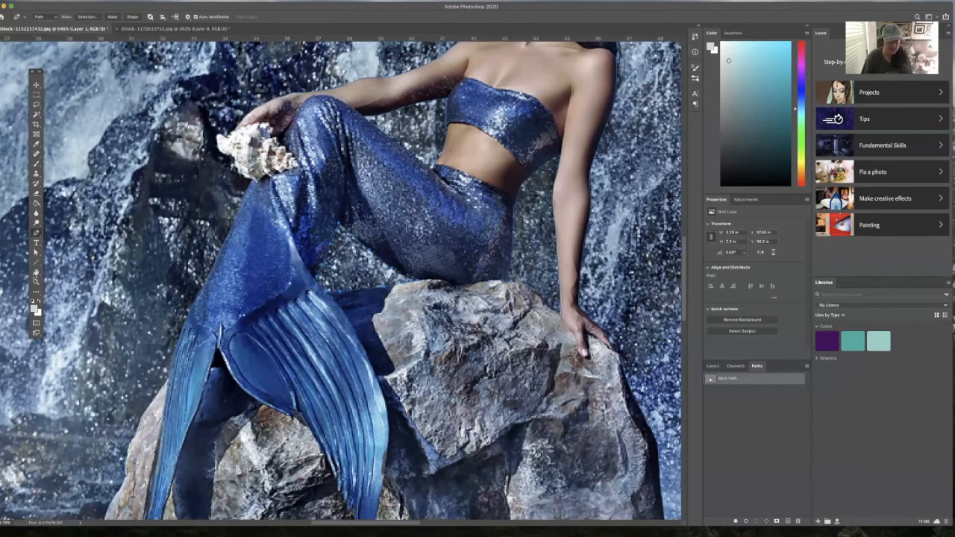
Load the work path as a selection and add it as a layer mask on Layer 1.
double_click(35, 273)
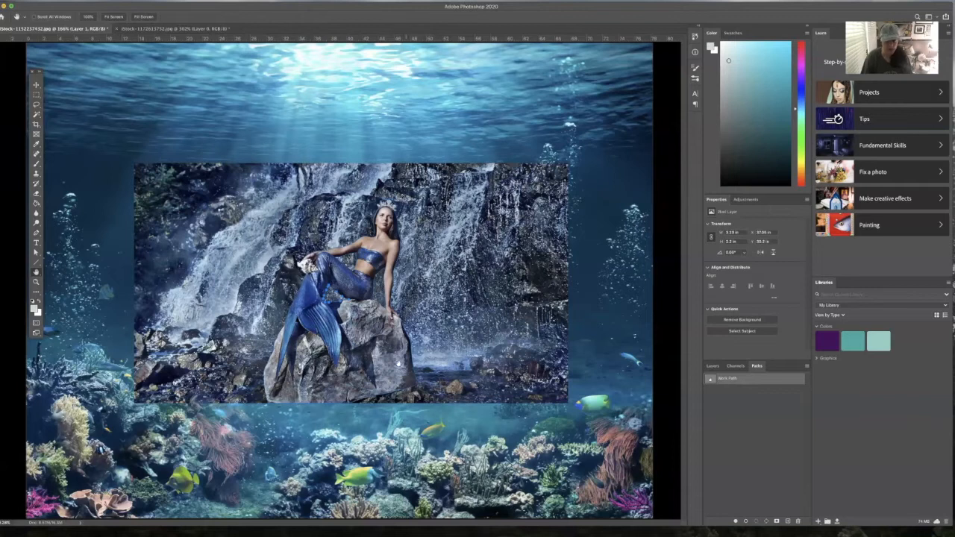
ctrl+click(710, 380)
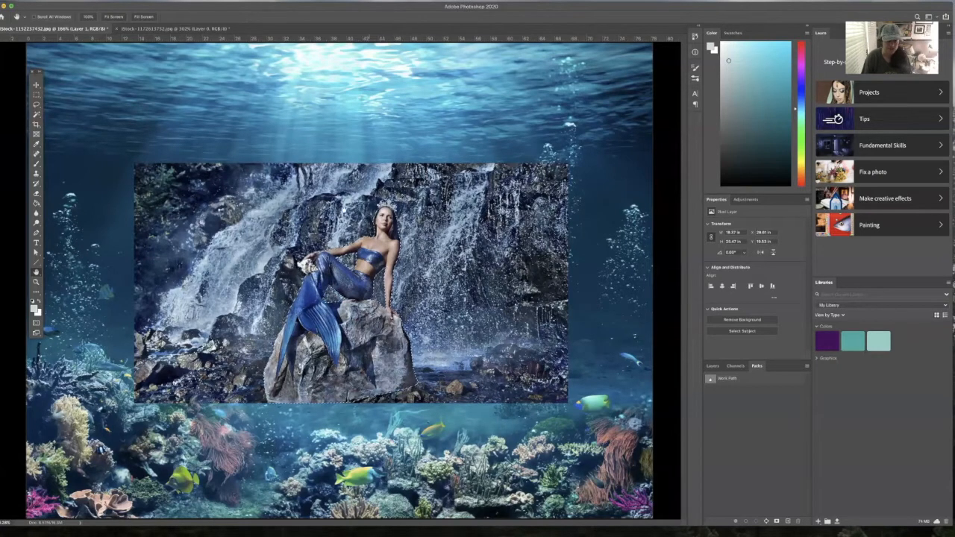
click(714, 367)
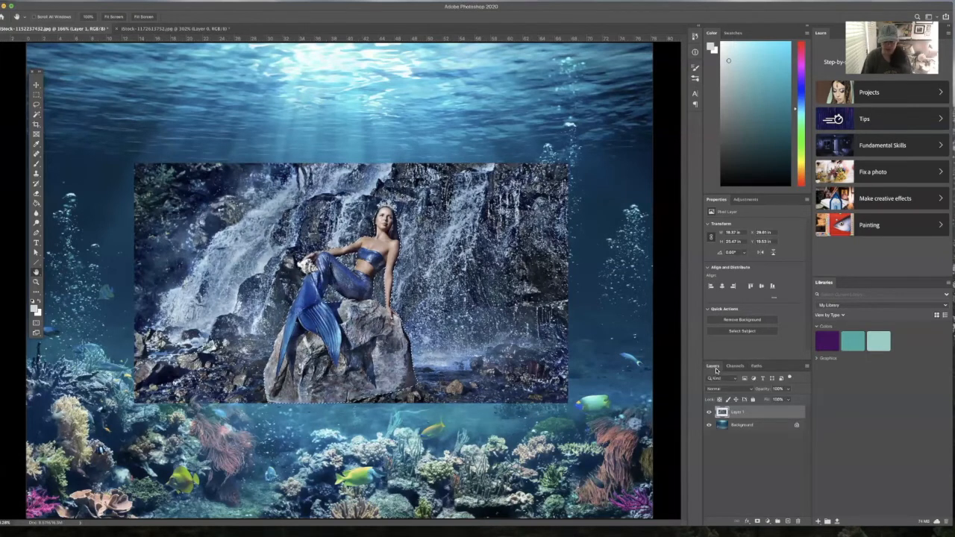
click(758, 522)
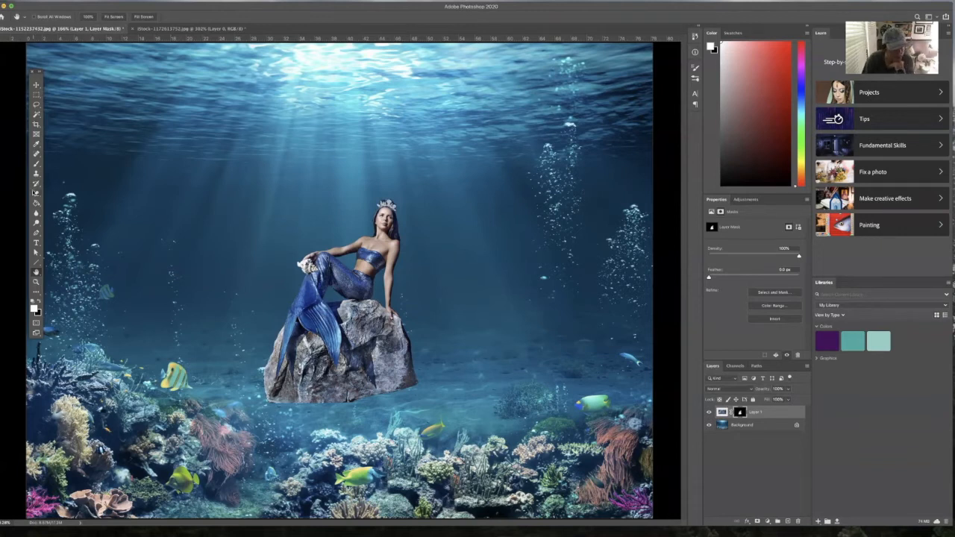
Clean up Layer 1's mask around the mermaid's crown with the Brush tool, painting in white and black to remove the leftover fringe.
click(37, 282)
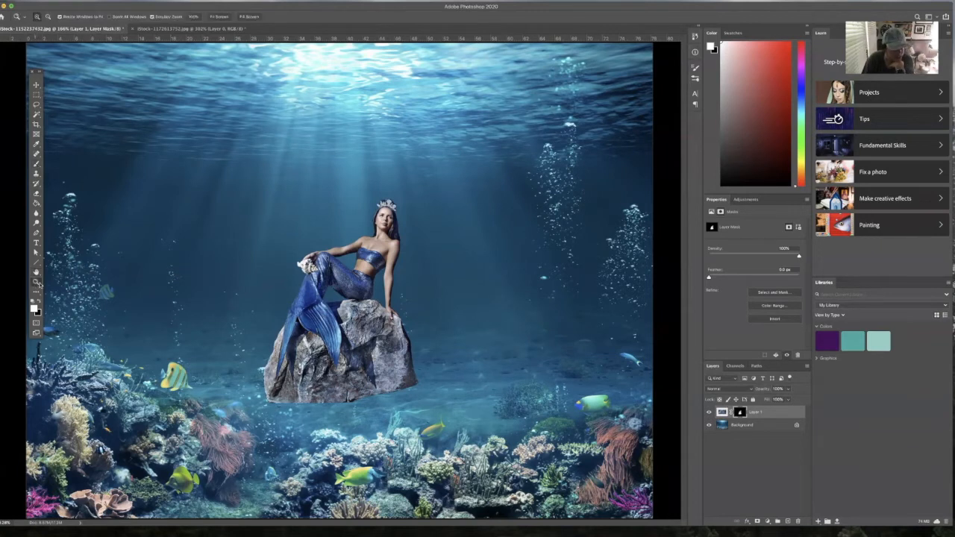
drag(298, 333, 318, 370)
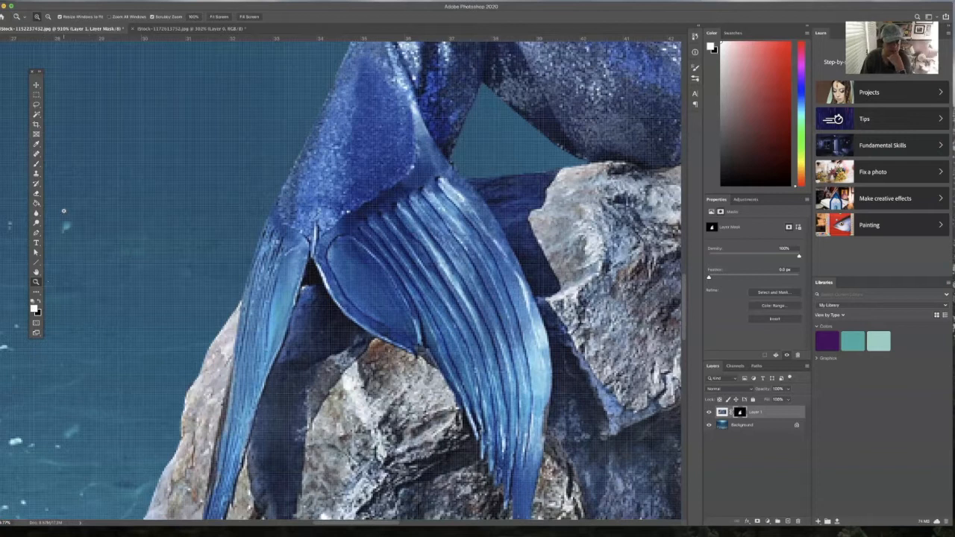
click(36, 162)
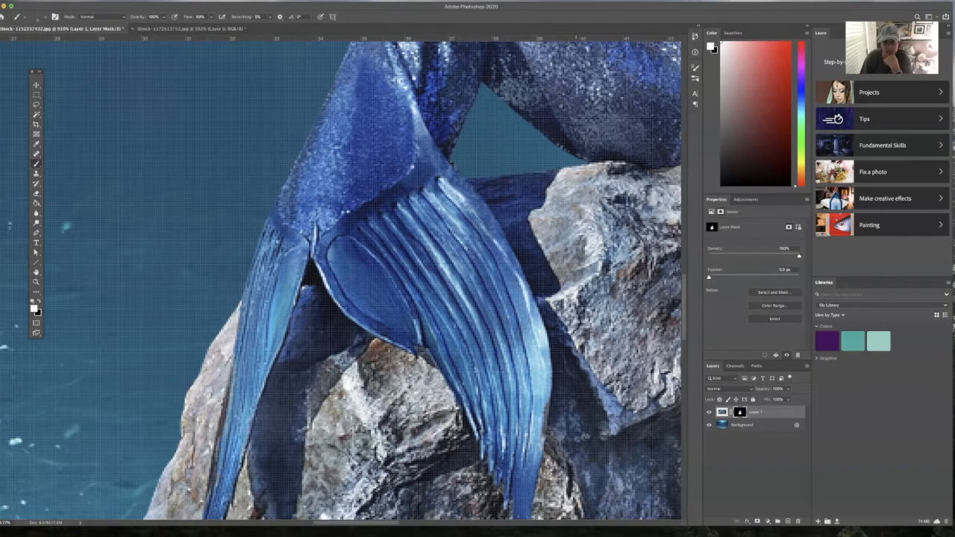
scroll(343, 280, down, 10)
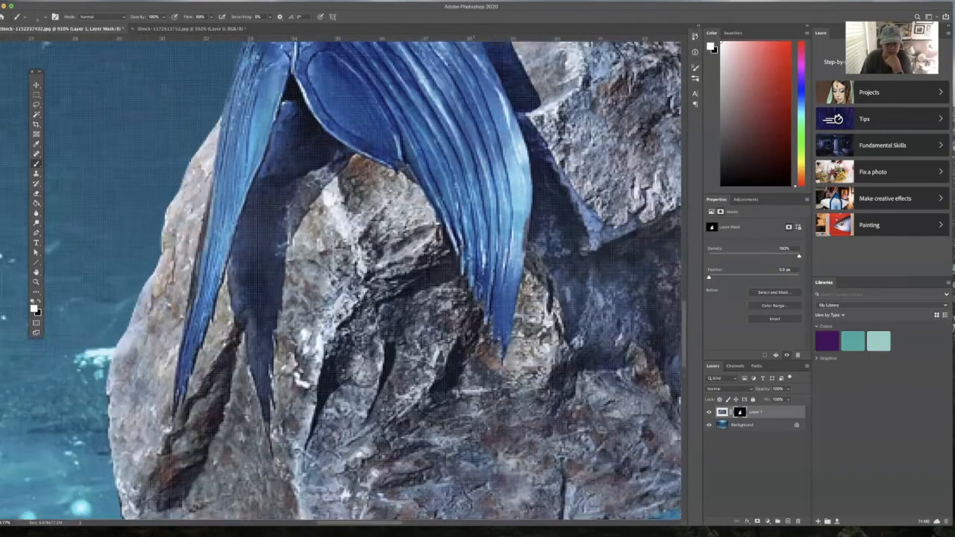
scroll(344, 280, up, 15)
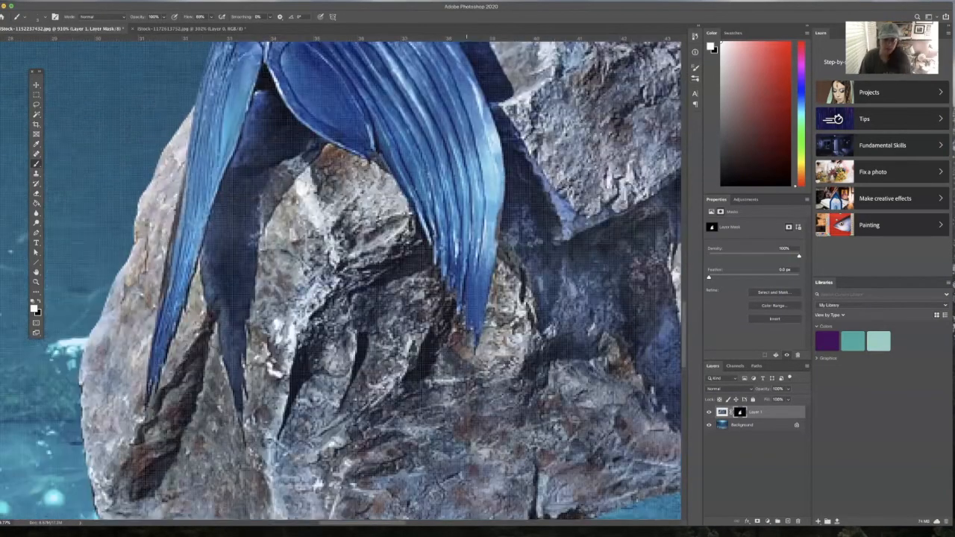
scroll(343, 280, up, 15)
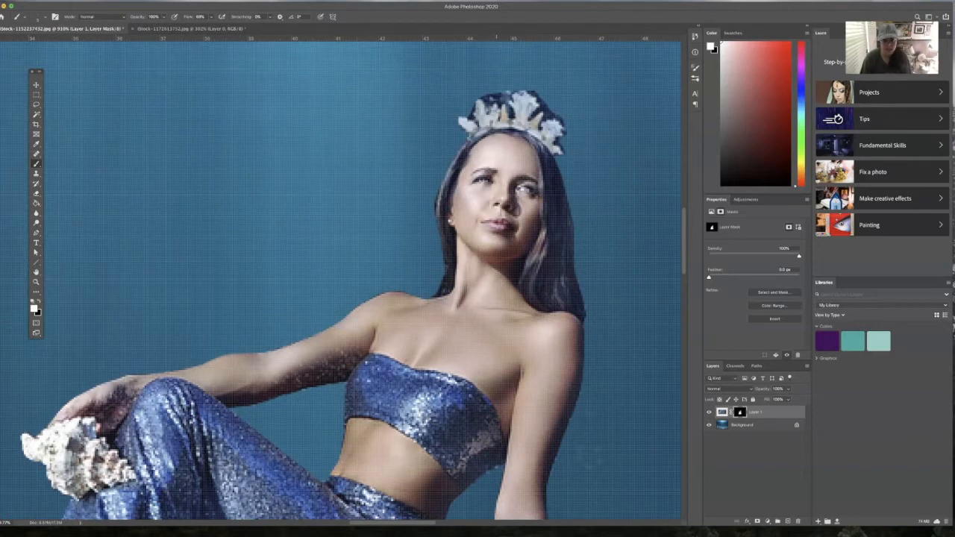
key(x)
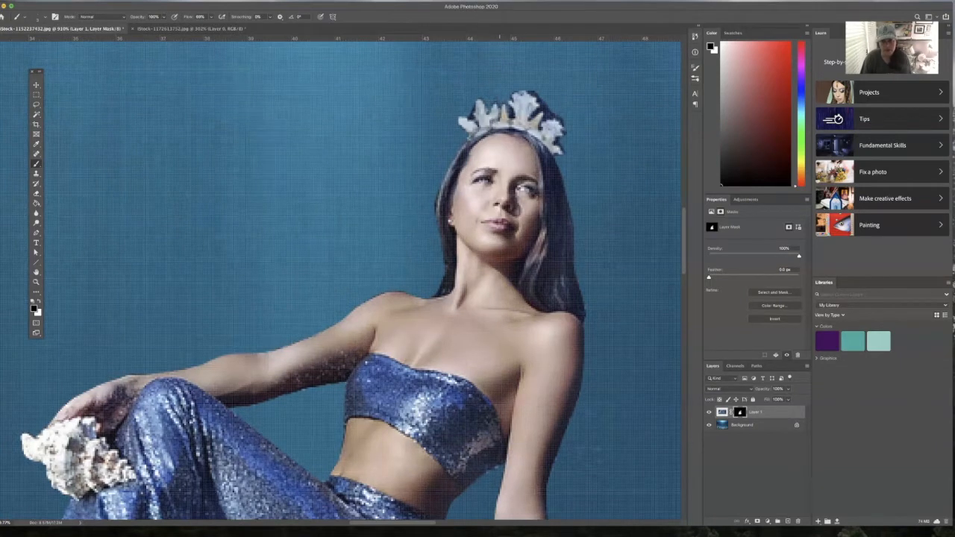
key(x)
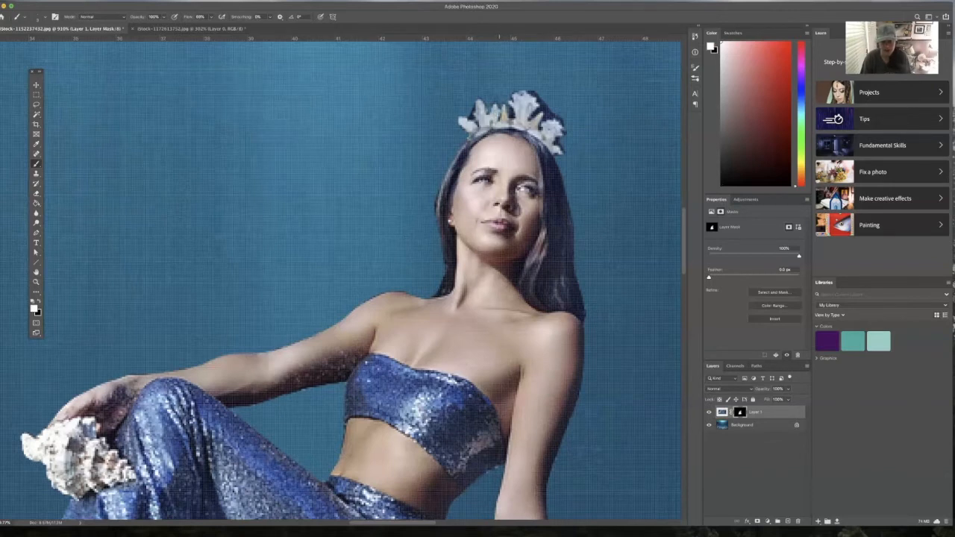
key(x)
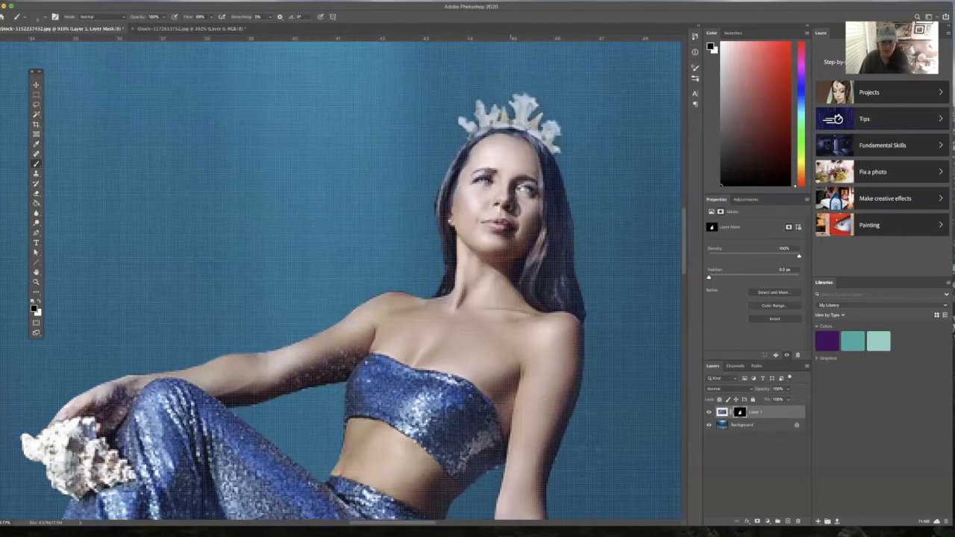
right_click(520, 93)
key(Return)
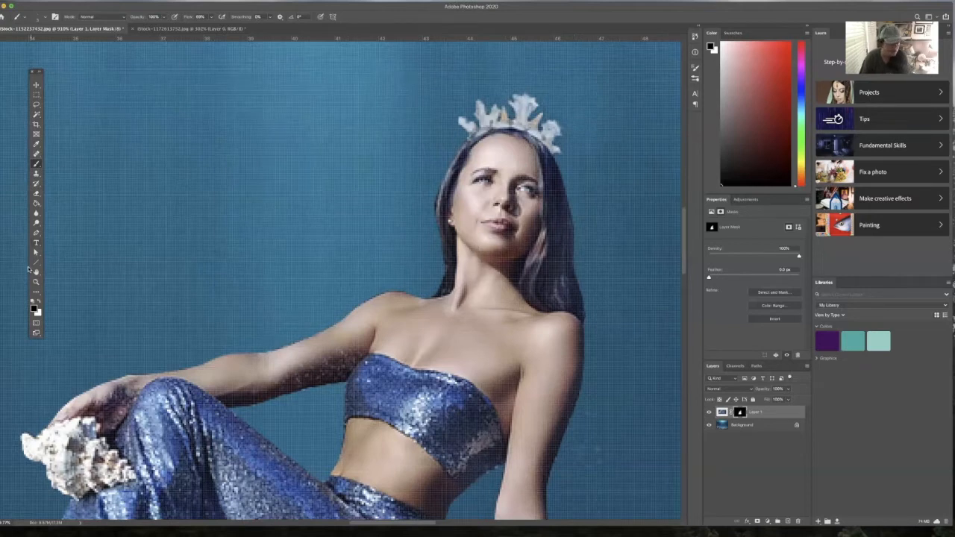
Reposition the mermaid and rock cutout slightly higher in the underwater scene, just above the reef.
double_click(36, 271)
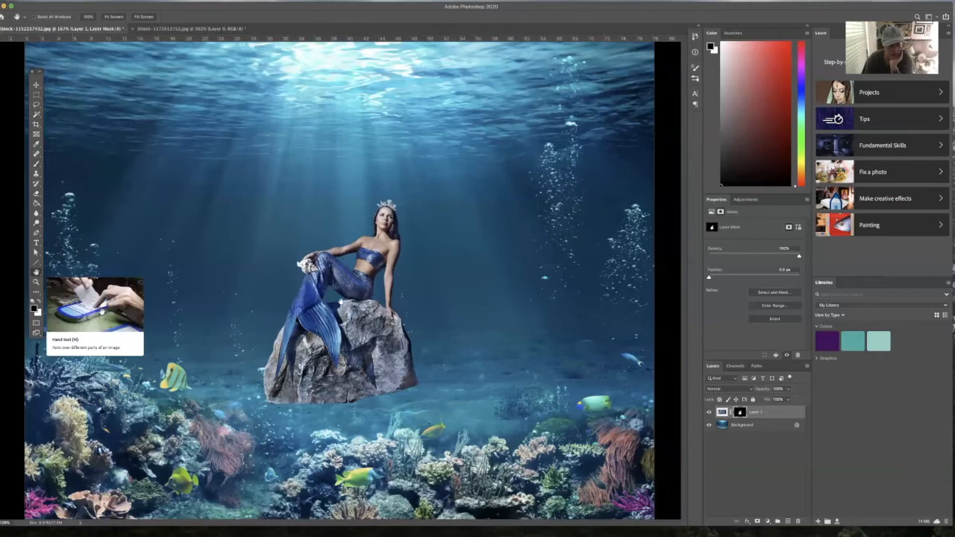
click(36, 84)
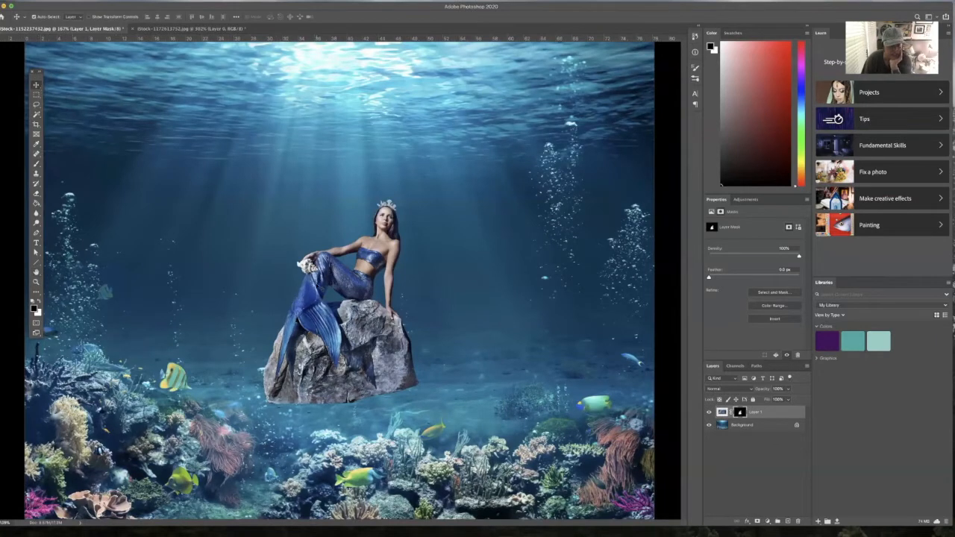
drag(385, 364, 385, 342)
key(z)
mouse_move(373, 305)
mouse_down()
mouse_move(291, 305)
mouse_move(361, 304)
mouse_up()
click(36, 85)
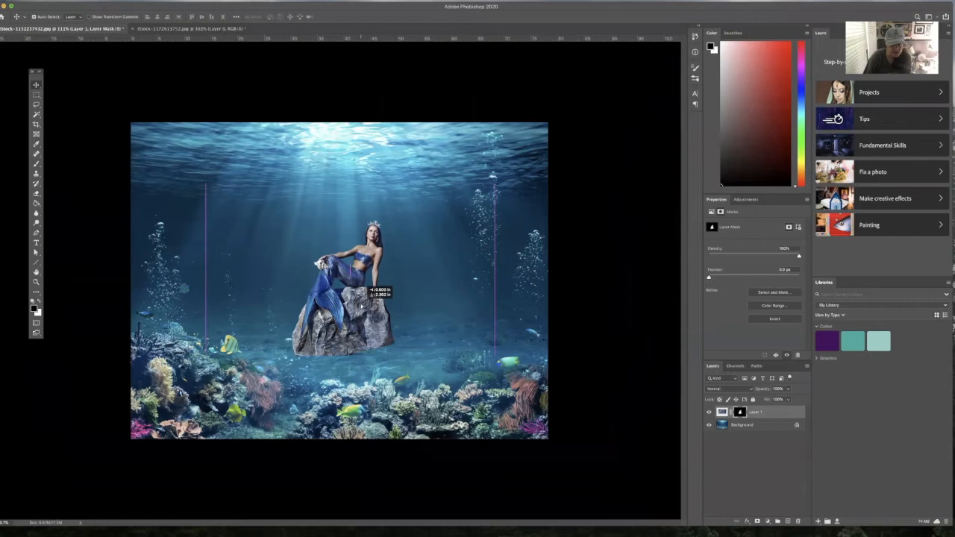
drag(369, 290, 364, 307)
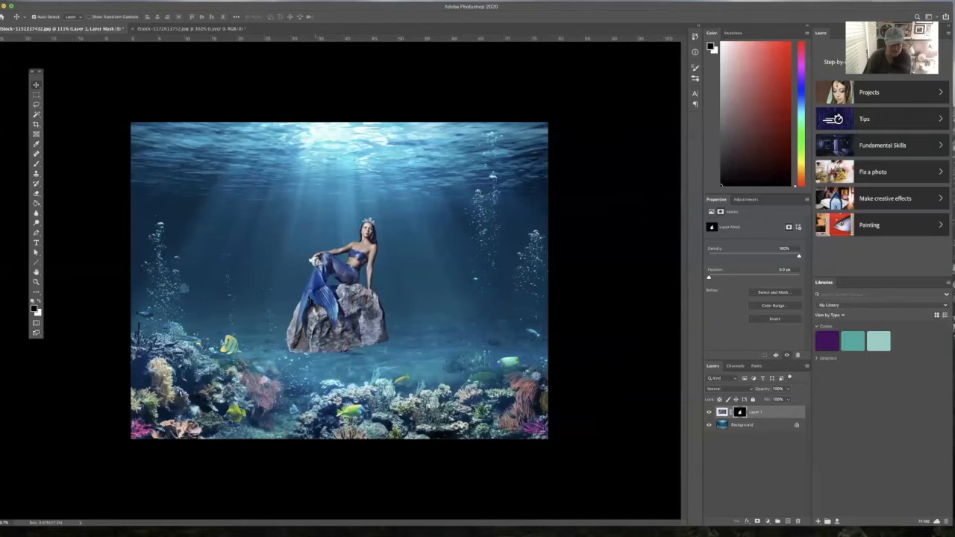
drag(362, 329, 361, 329)
Convert the Background into a regular layer and duplicate it beneath Layer 1.
click(752, 426)
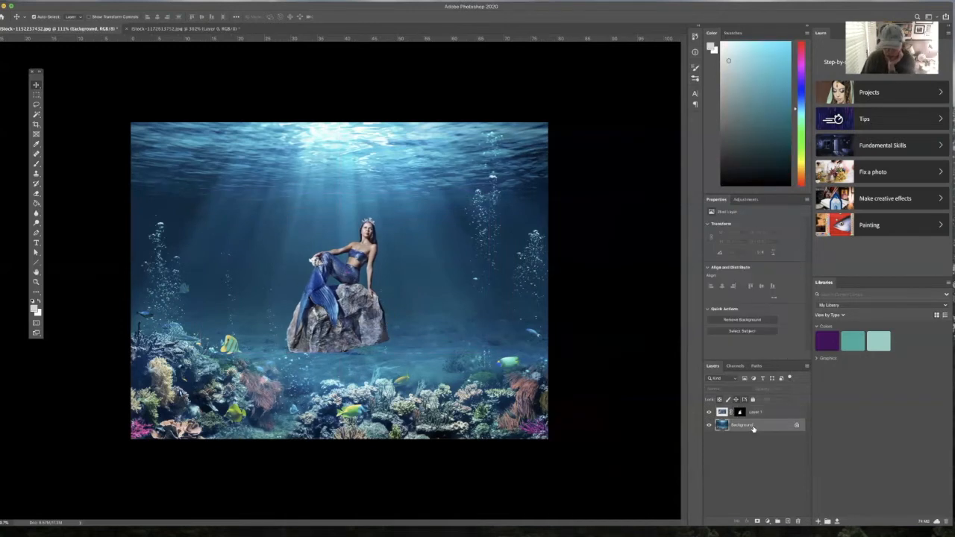
double_click(754, 426)
key(Return)
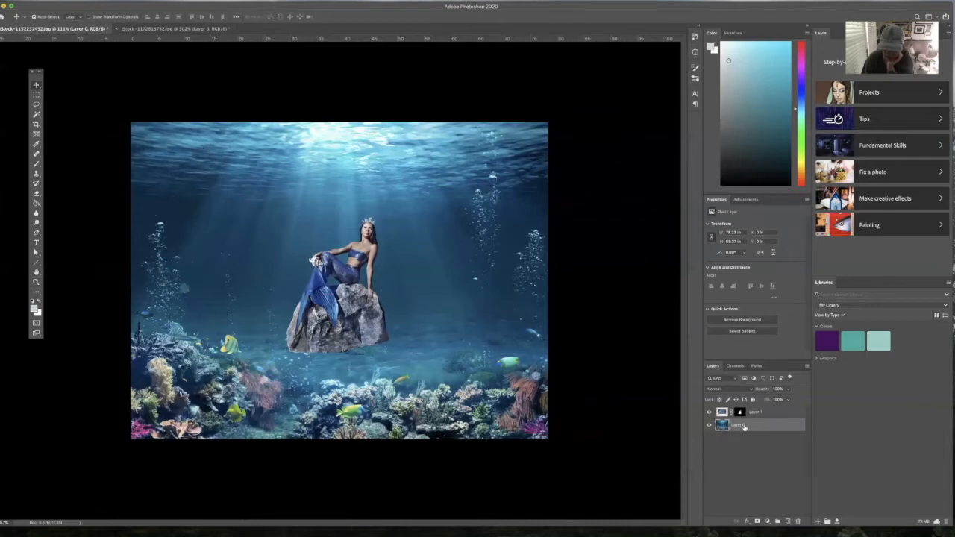
drag(739, 427, 788, 520)
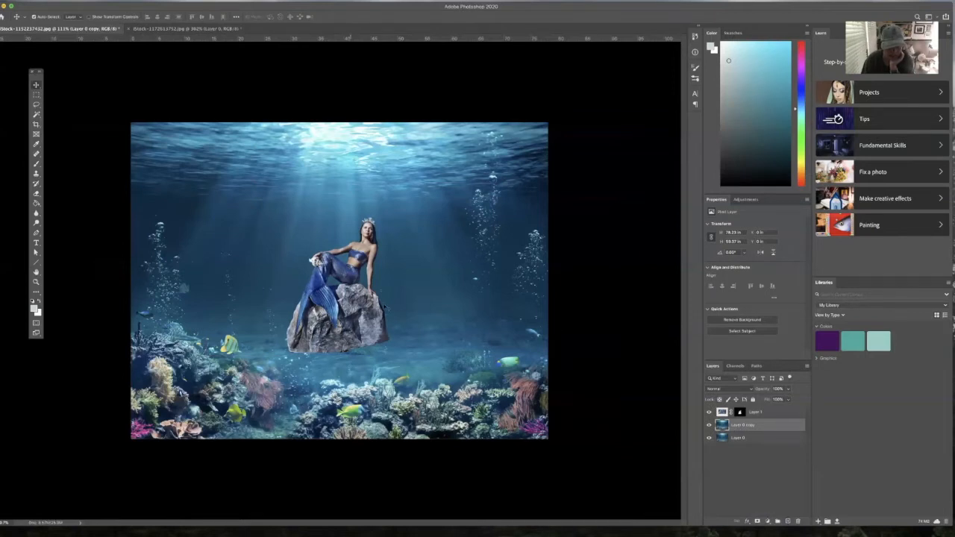
click(708, 424)
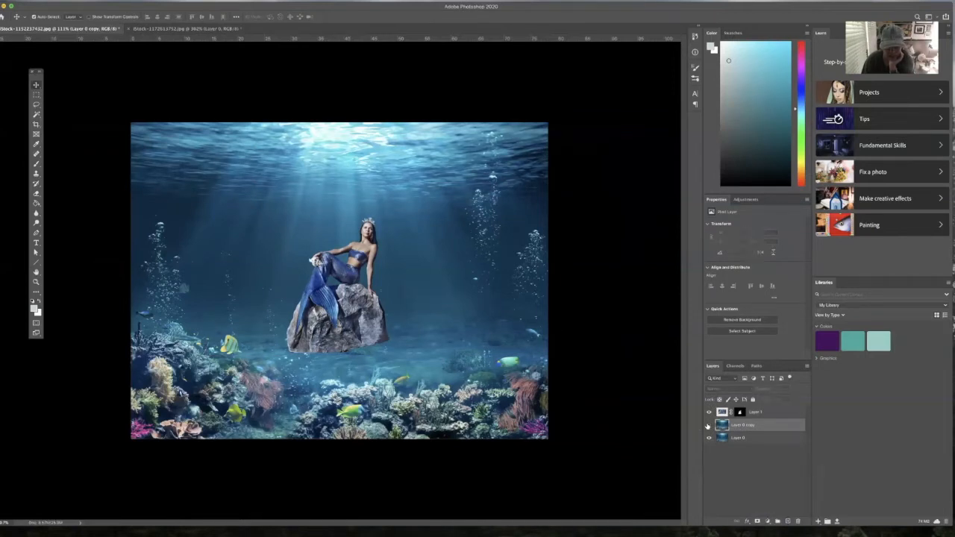
click(708, 424)
click(36, 281)
click(393, 362)
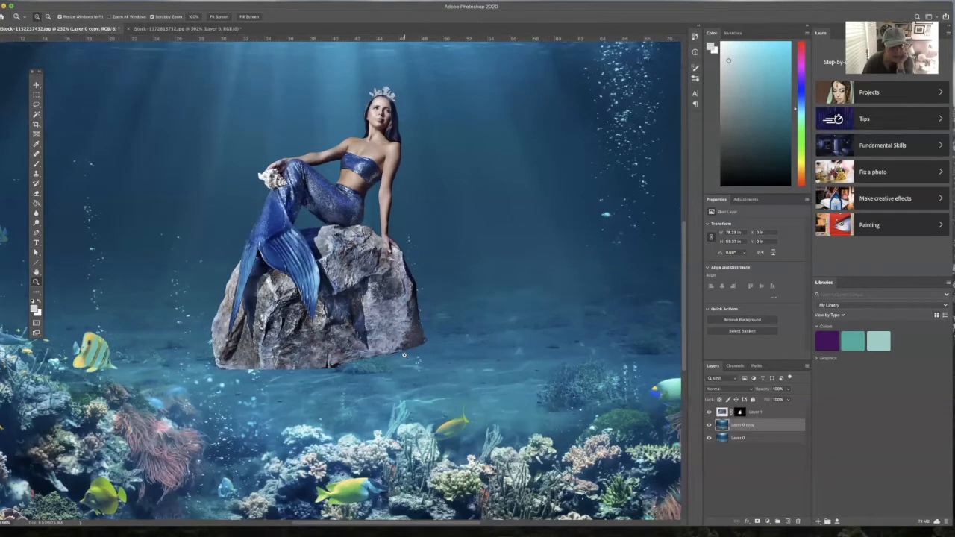
click(36, 164)
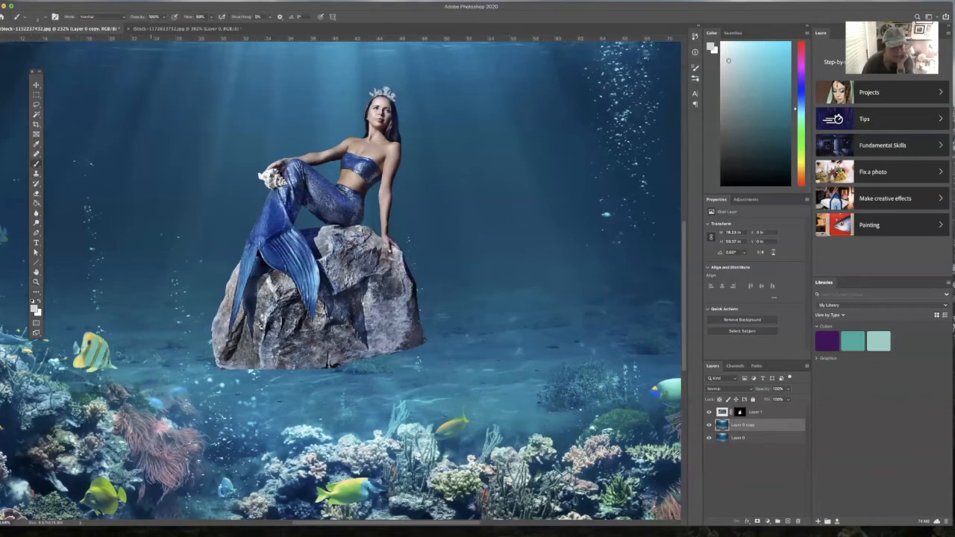
click(36, 282)
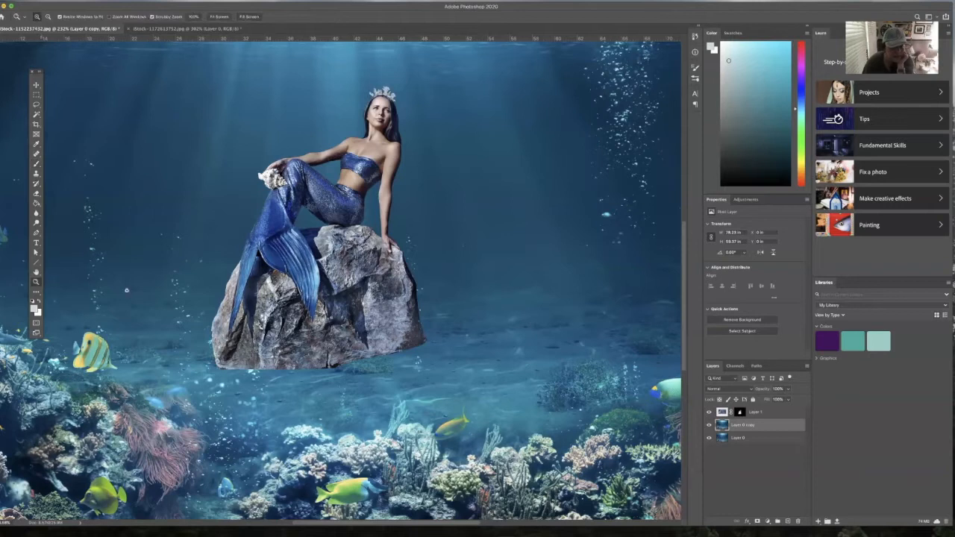
key(super+0)
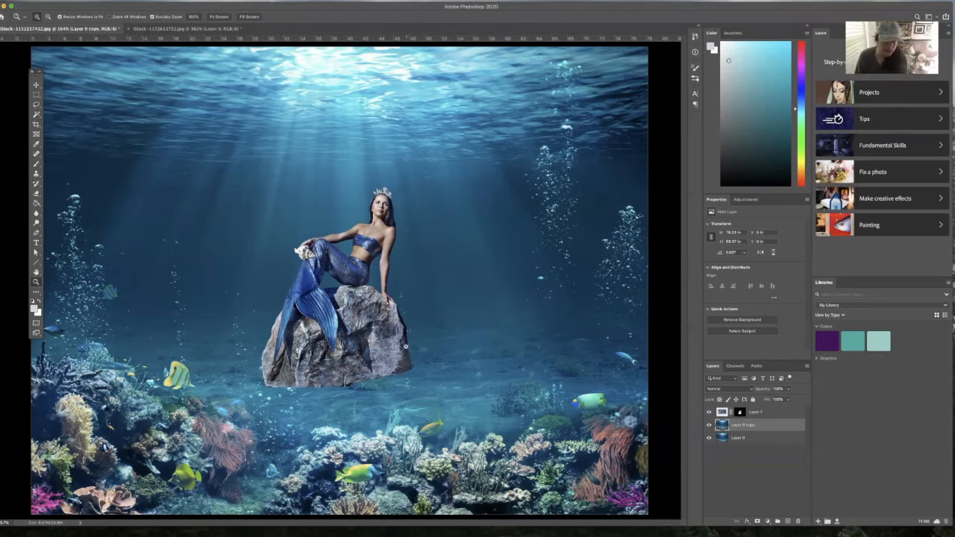
Load Layer 1's mask as a selection and contract it by 1 pixel.
click(740, 413)
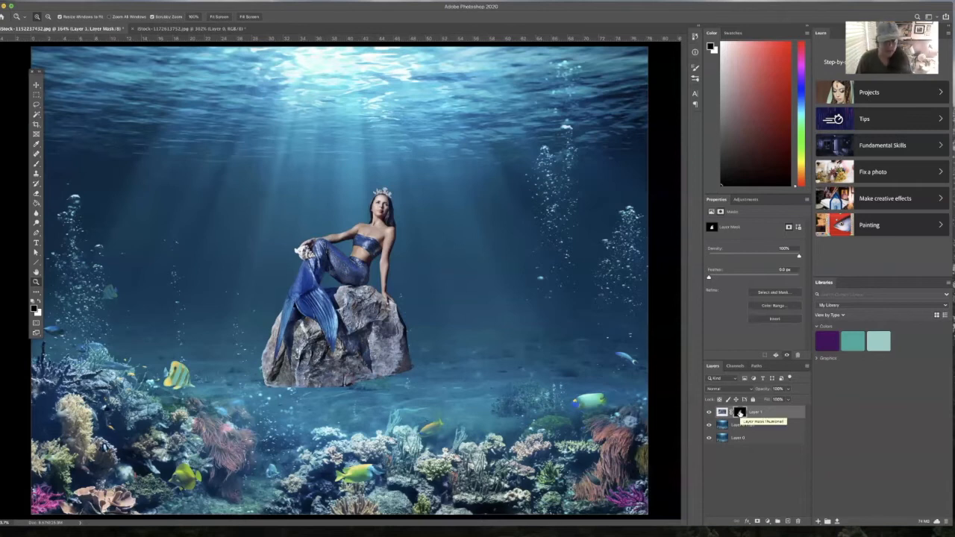
drag(372, 331, 374, 334)
scroll(373, 330, up, 3)
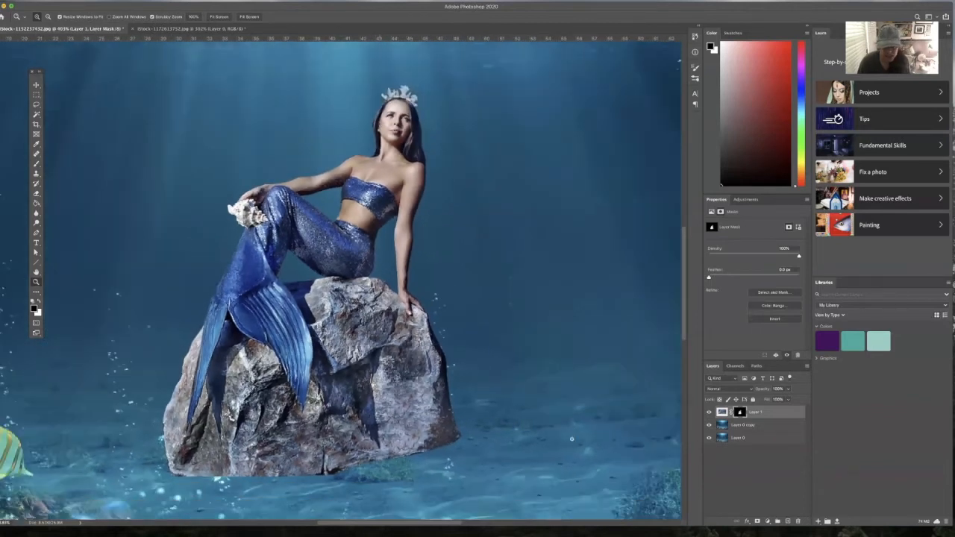
super+click(739, 412)
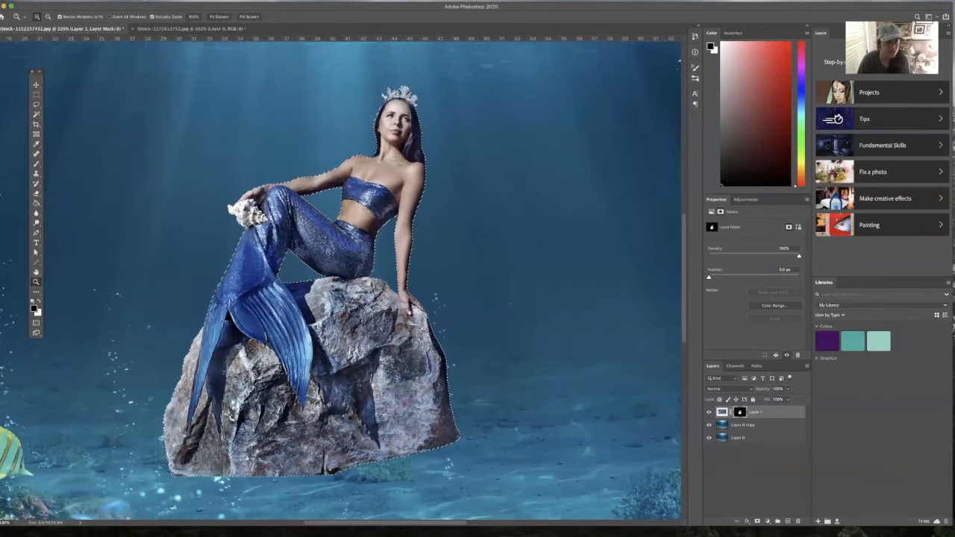
click(143, 1)
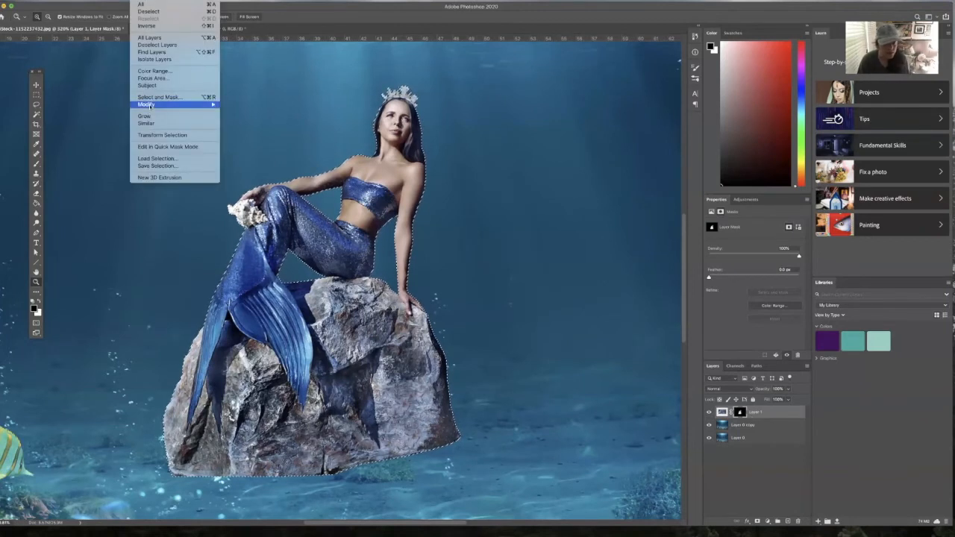
mouse_move(147, 106)
click(239, 126)
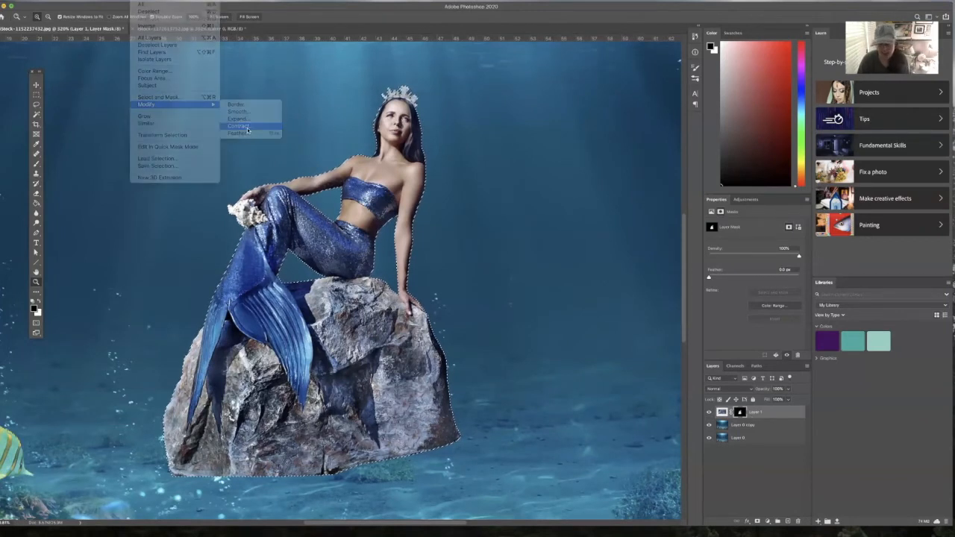
text(1)
click(511, 254)
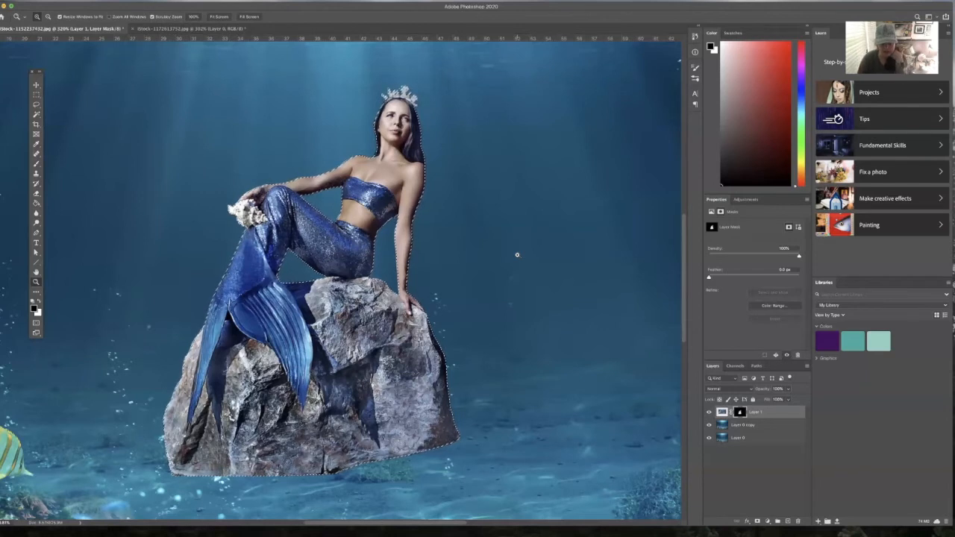
Feather the contracted mermaid selection to soften its edge.
click(142, 1)
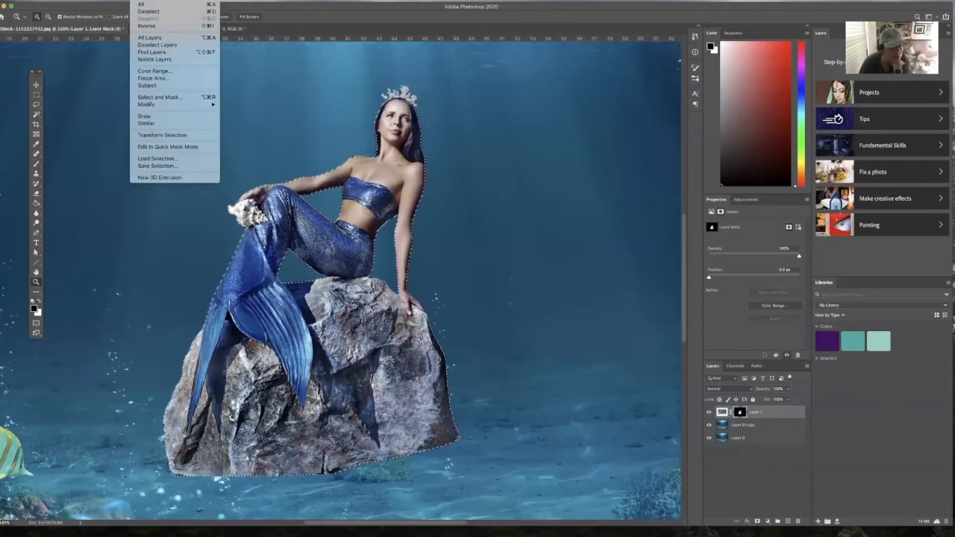
mouse_move(170, 106)
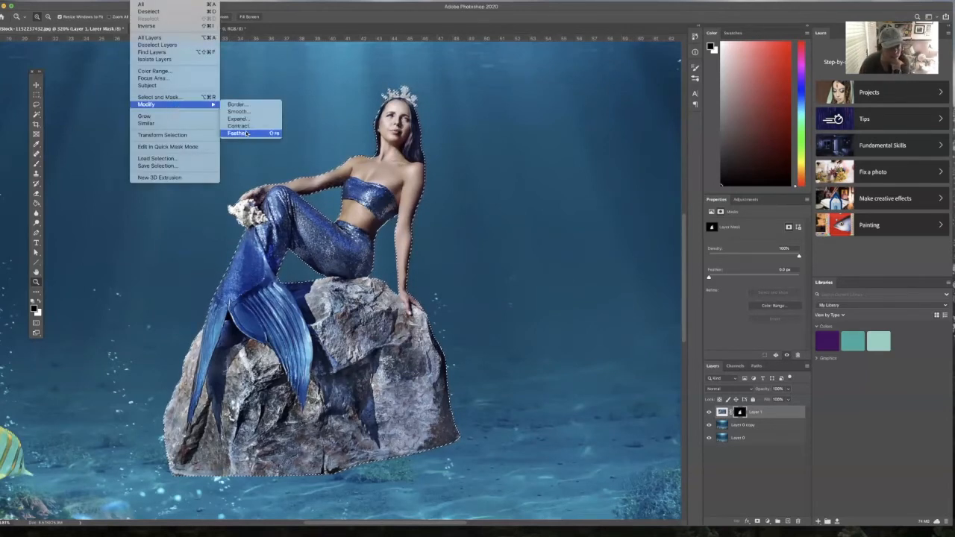
click(246, 133)
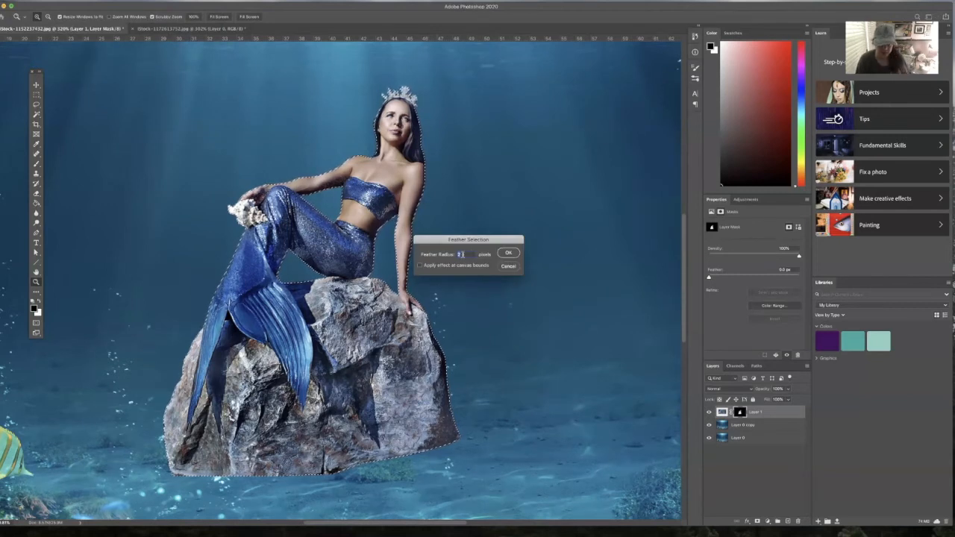
click(508, 253)
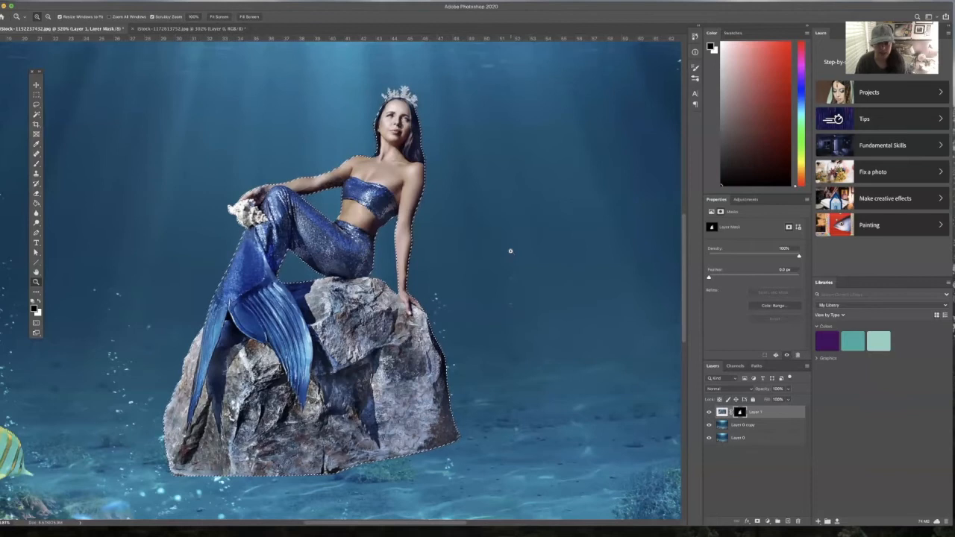
Invert the selection to fill the area outside the mermaid with black on Layer 1's mask, and deselect.
click(145, 1)
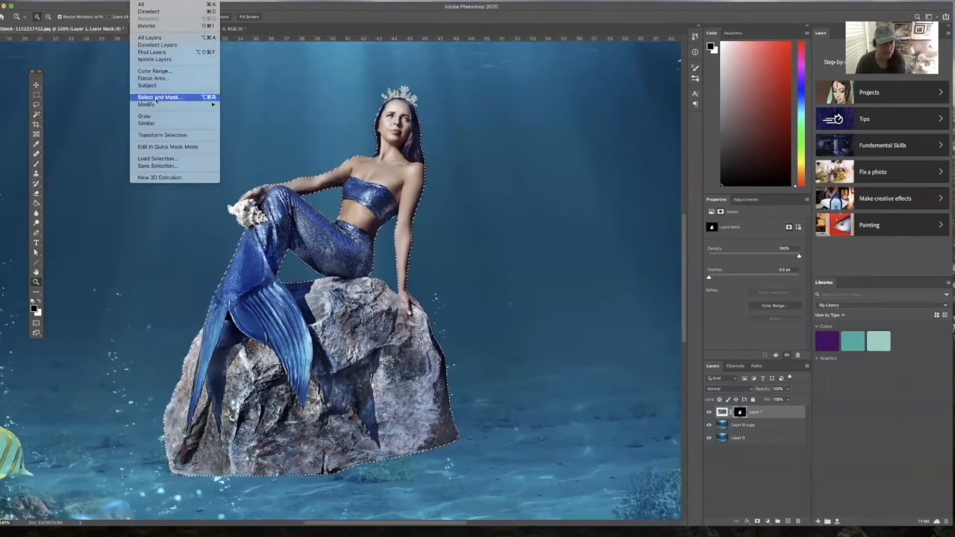
mouse_move(159, 110)
click(145, 26)
key(g)
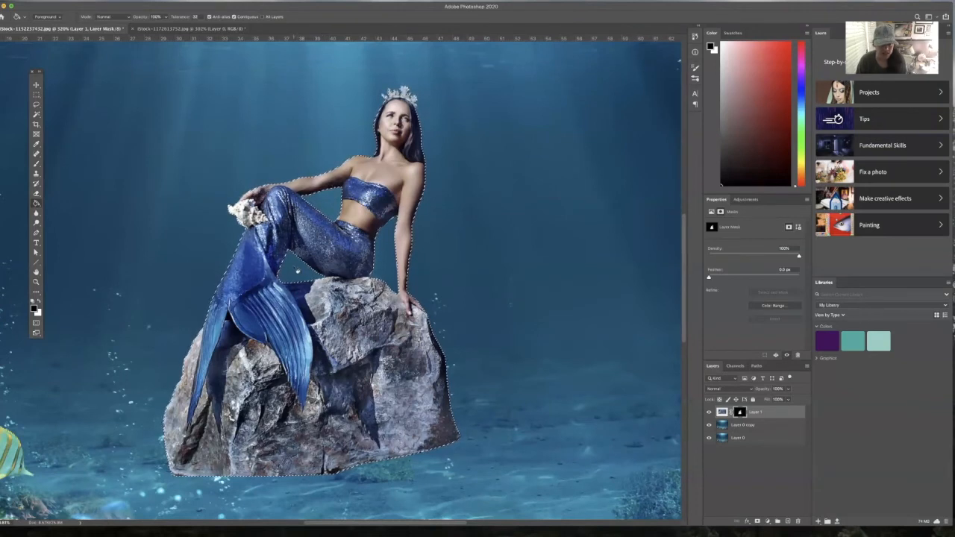
key(ctrl+d)
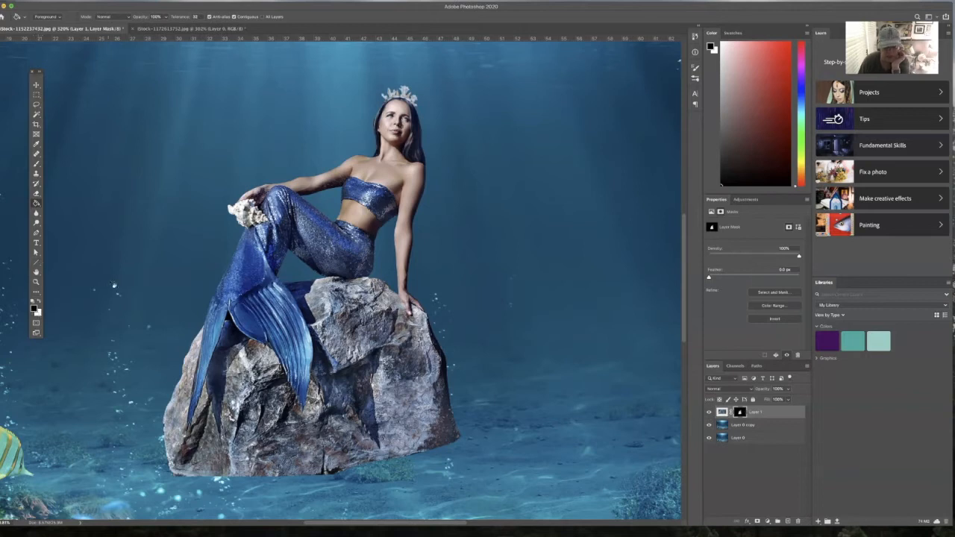
Try to brush away the rock's lower edge on Layer 1's mask.
key(b)
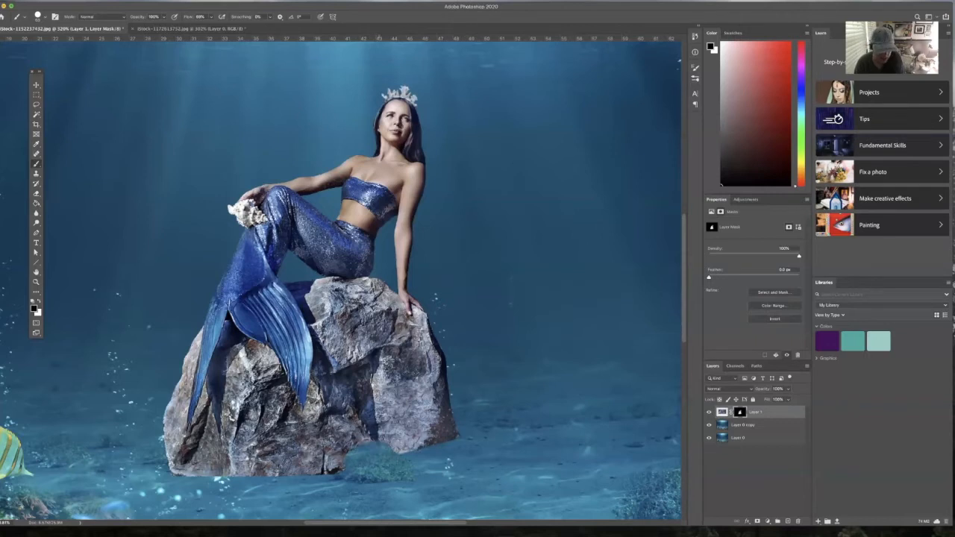
mouse_move(339, 464)
mouse_down()
mouse_move(324, 459)
mouse_move(358, 439)
mouse_move(406, 450)
mouse_up()
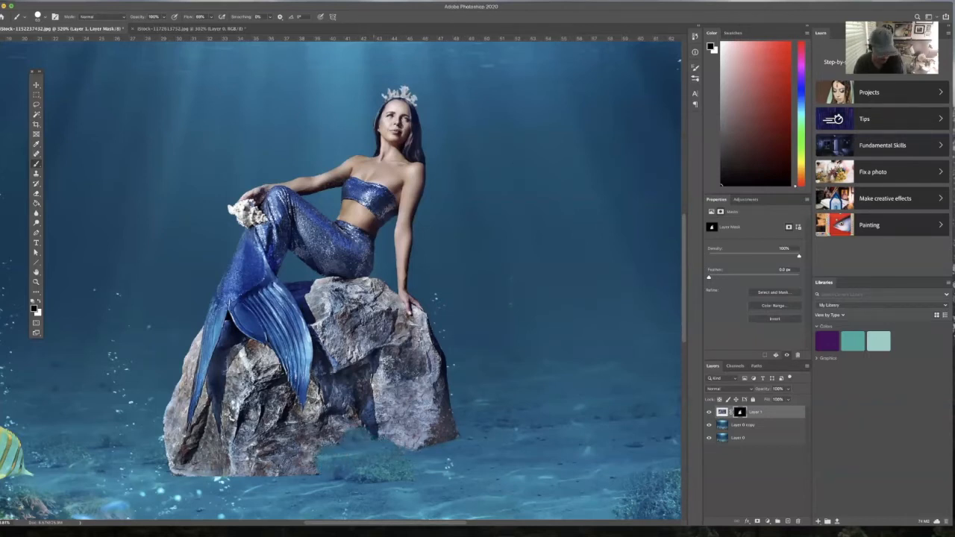
Undo the brush strokes along the rock's base by stepping the history back to the Deselect state.
click(694, 50)
click(630, 115)
click(634, 80)
click(635, 72)
click(629, 54)
click(629, 46)
scroll(626, 71, up, 5)
scroll(624, 79, down, 5)
scroll(624, 78, up, 3)
scroll(623, 78, up, 1)
click(627, 102)
click(632, 75)
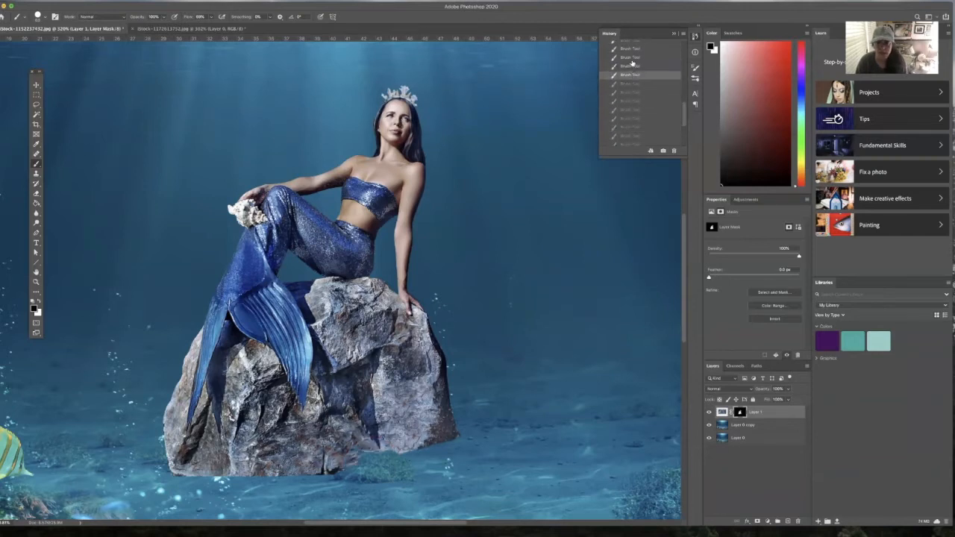
click(631, 58)
click(630, 50)
scroll(630, 54, up, 1)
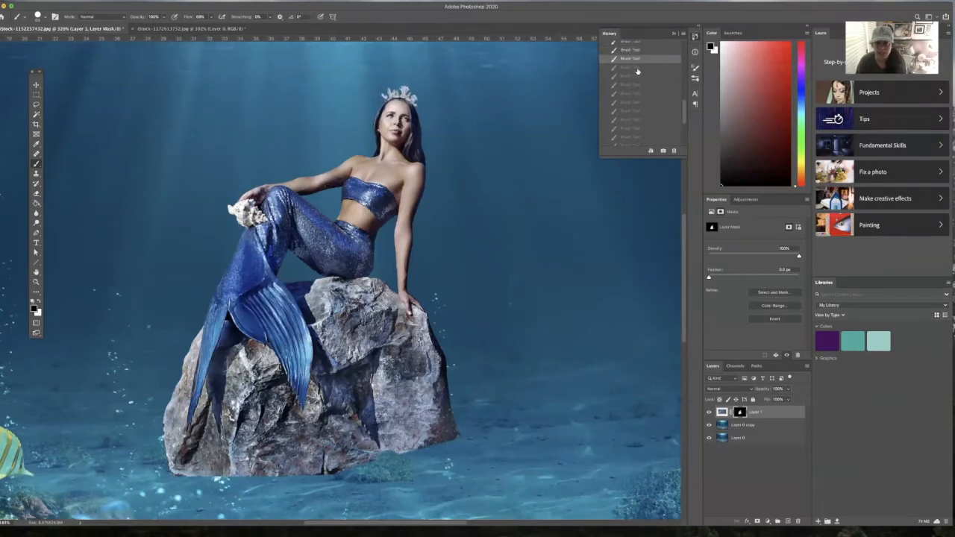
scroll(633, 71, up, 5)
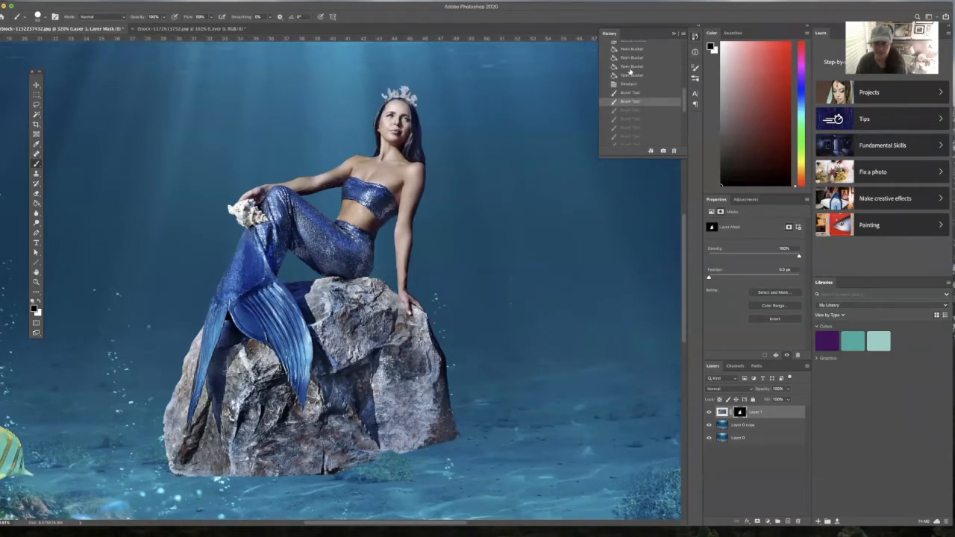
click(629, 84)
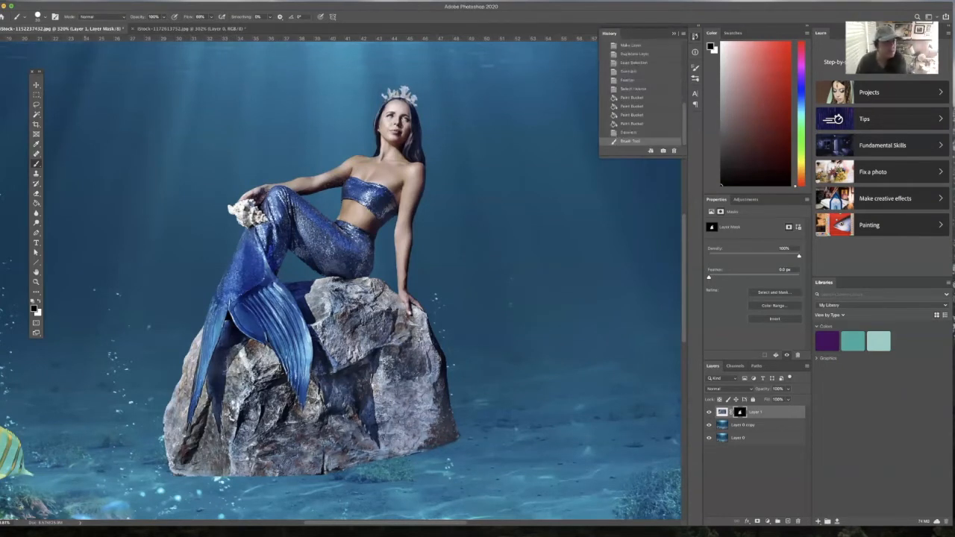
Adjust the brush's hardness and size, and paint black along the rock's base on Layer 1's mask to soften its edge.
click(39, 16)
click(50, 57)
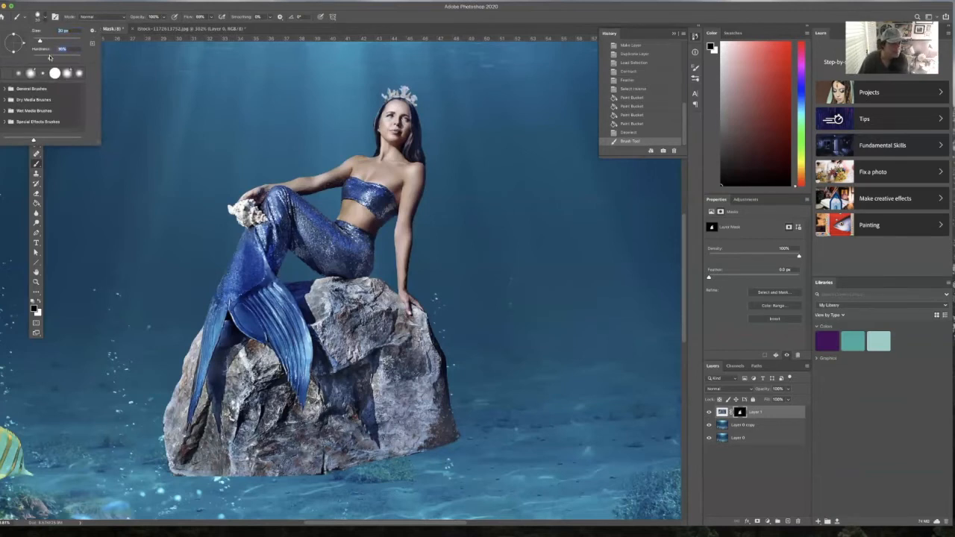
drag(41, 41, 40, 42)
click(43, 17)
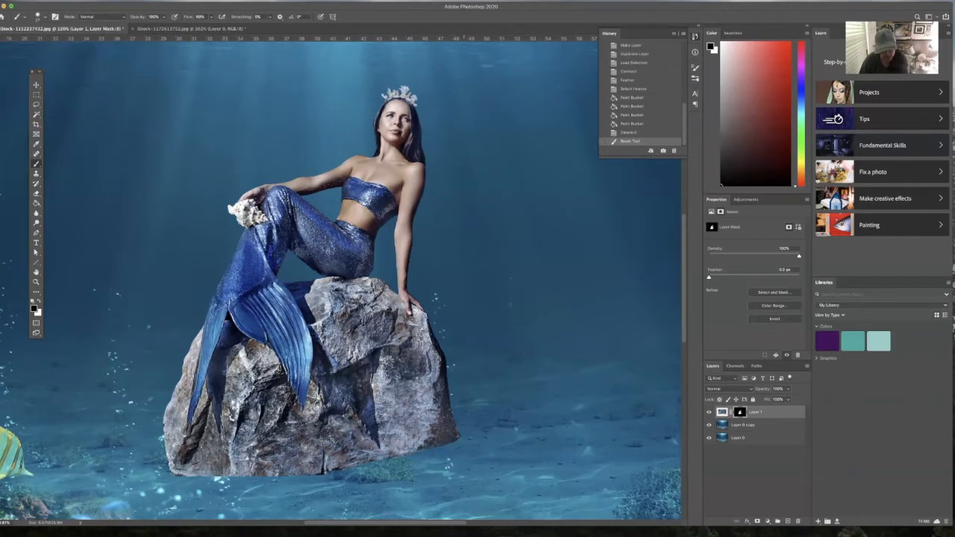
mouse_move(329, 471)
mouse_down()
mouse_move(175, 474)
mouse_move(165, 412)
mouse_up()
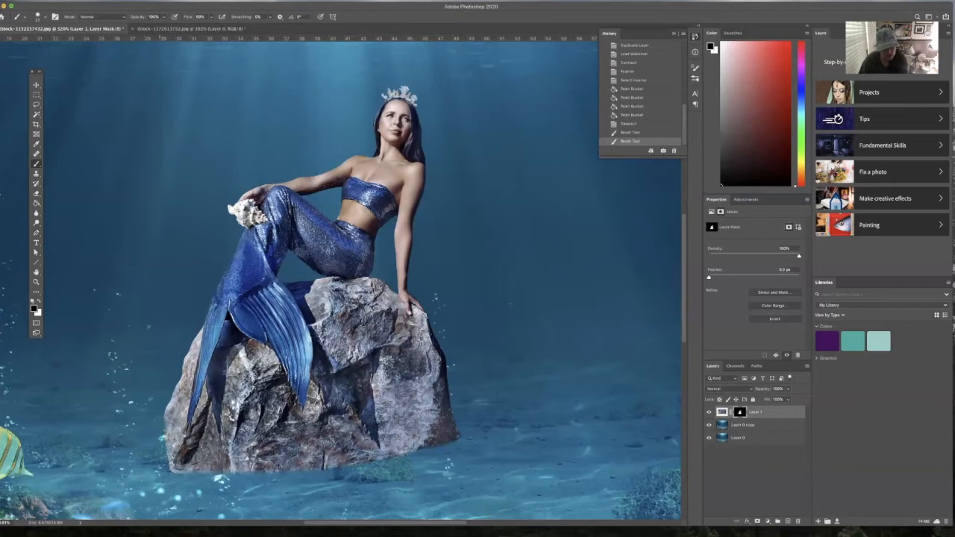
key(super+z)
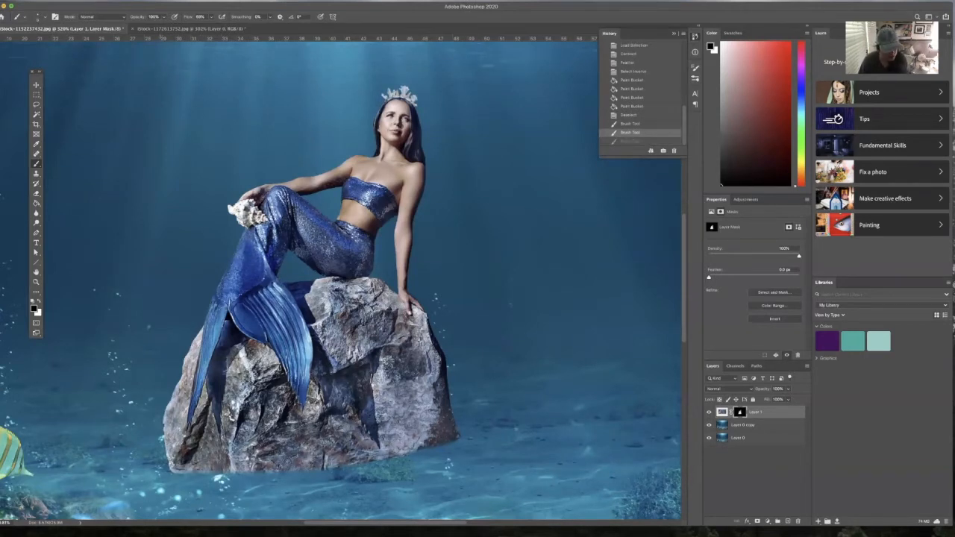
key(super+shift+z)
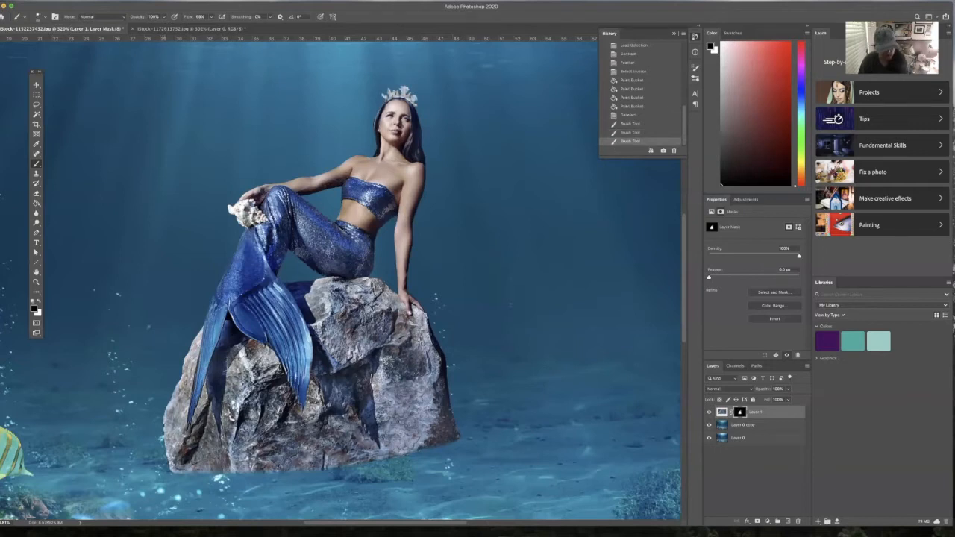
Fade the rock's side edges on Layer 1's mask with the brush at 60% opacity, and its lower edge at 44%.
key(6)
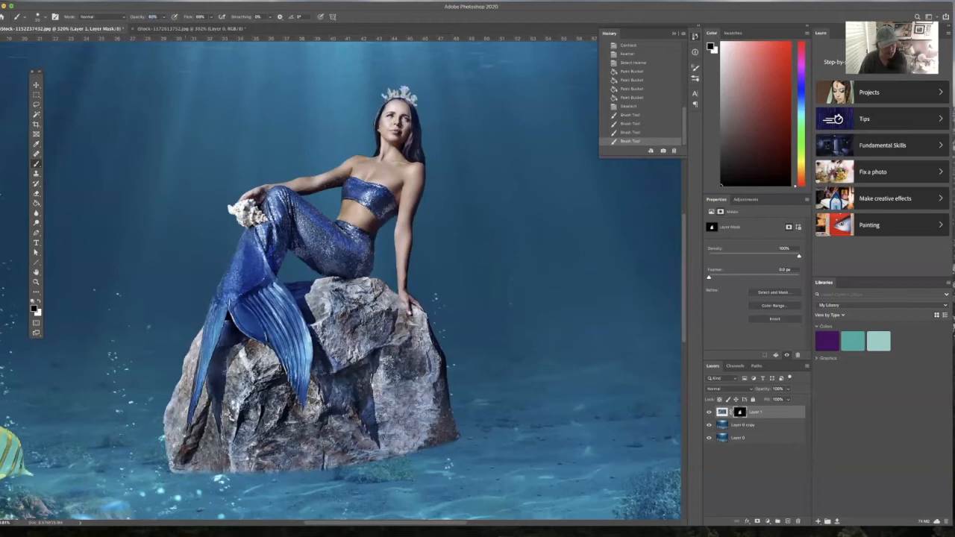
drag(172, 388, 165, 418)
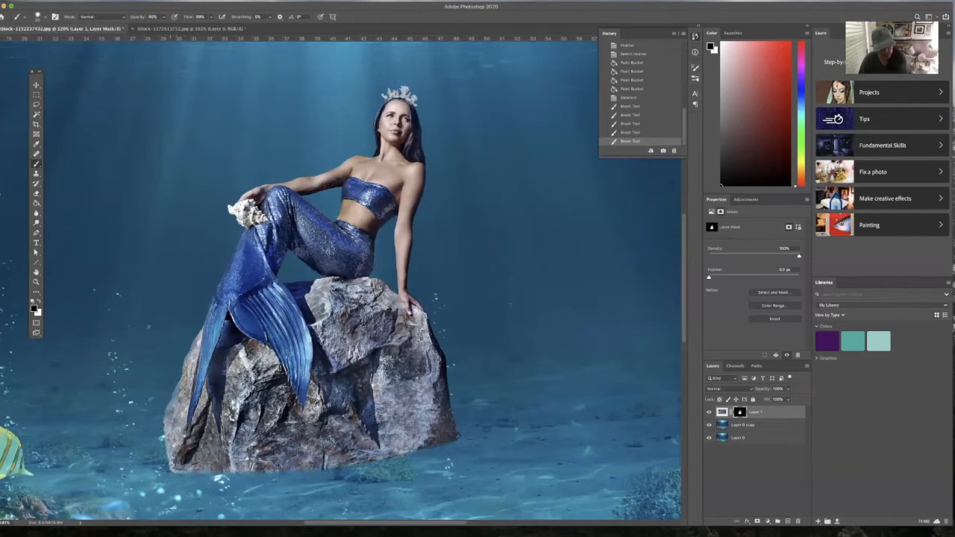
click(162, 440)
drag(448, 391, 434, 336)
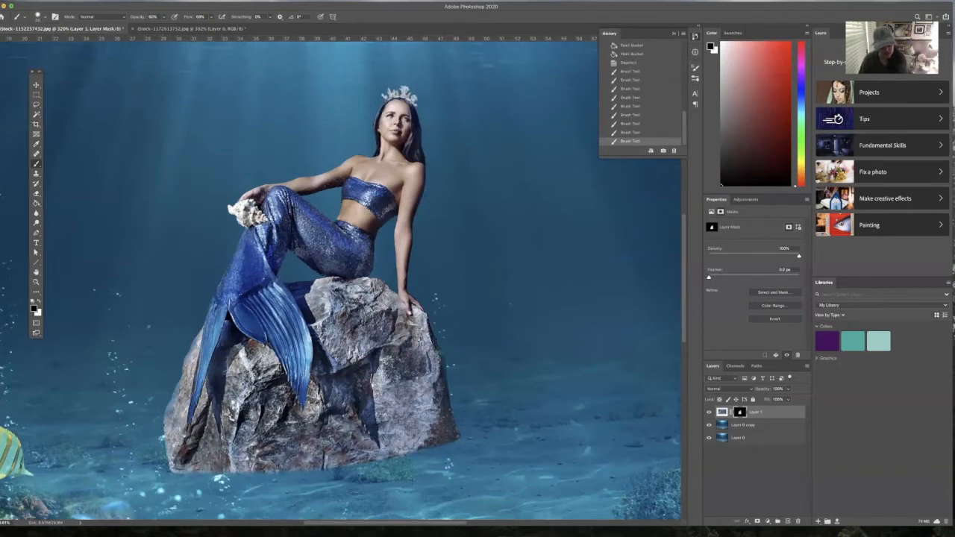
drag(437, 443, 414, 448)
drag(146, 18, 135, 17)
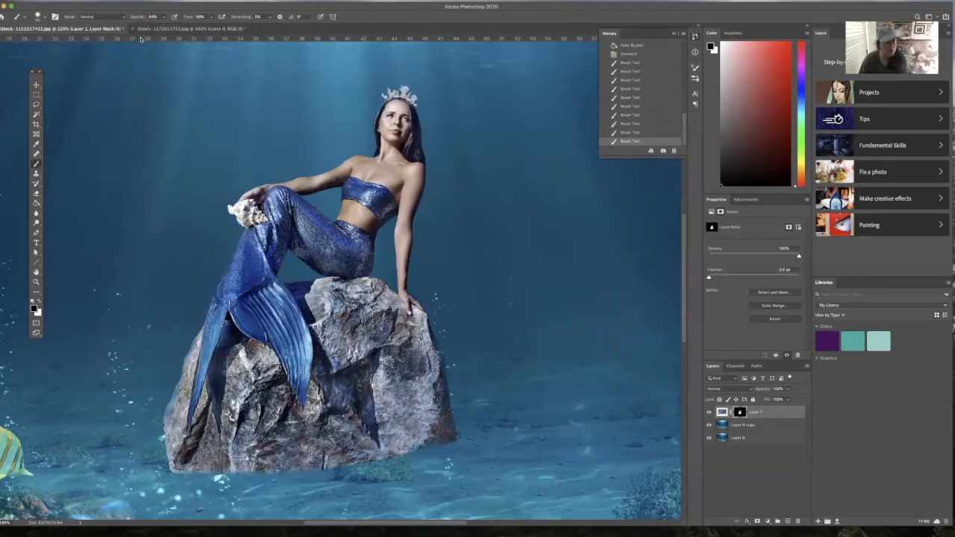
mouse_move(307, 468)
mouse_down()
mouse_move(246, 470)
mouse_move(168, 447)
mouse_up()
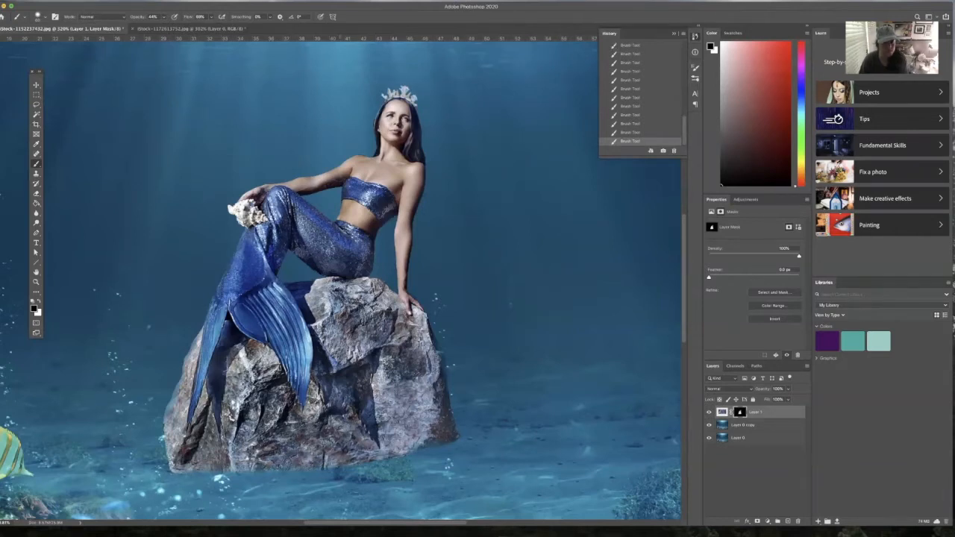
Move Layer 0 copy above Layer 1 and give it a layer mask filled with black.
double_click(36, 272)
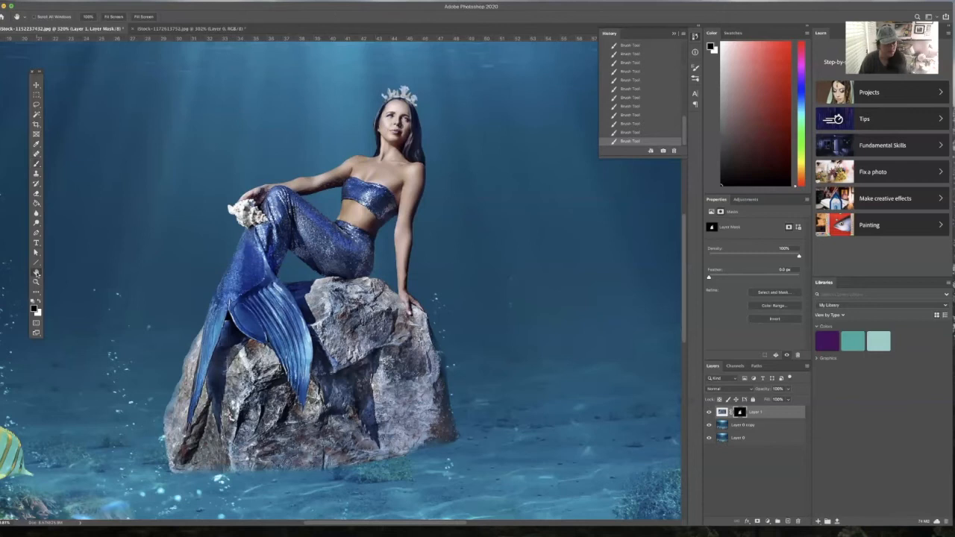
click(739, 428)
drag(734, 410, 735, 410)
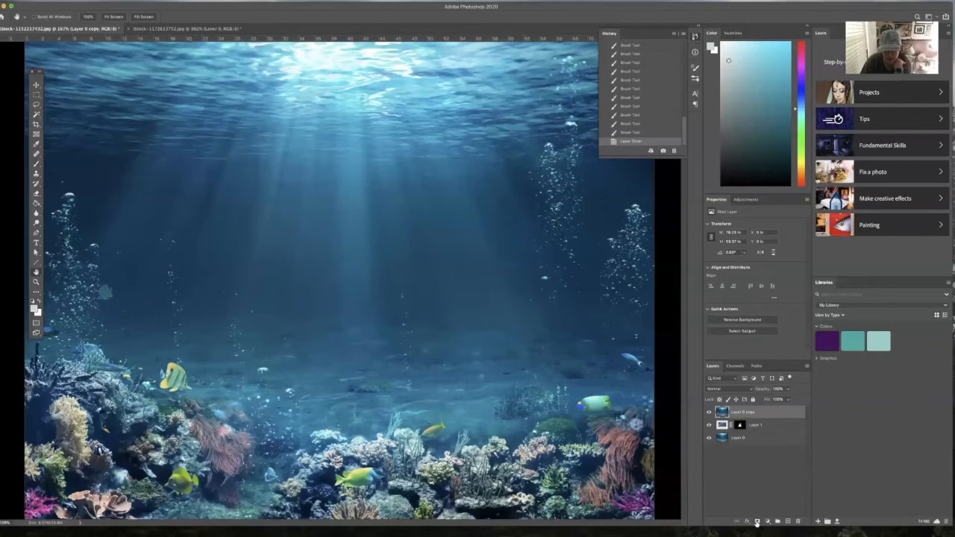
click(757, 522)
click(37, 205)
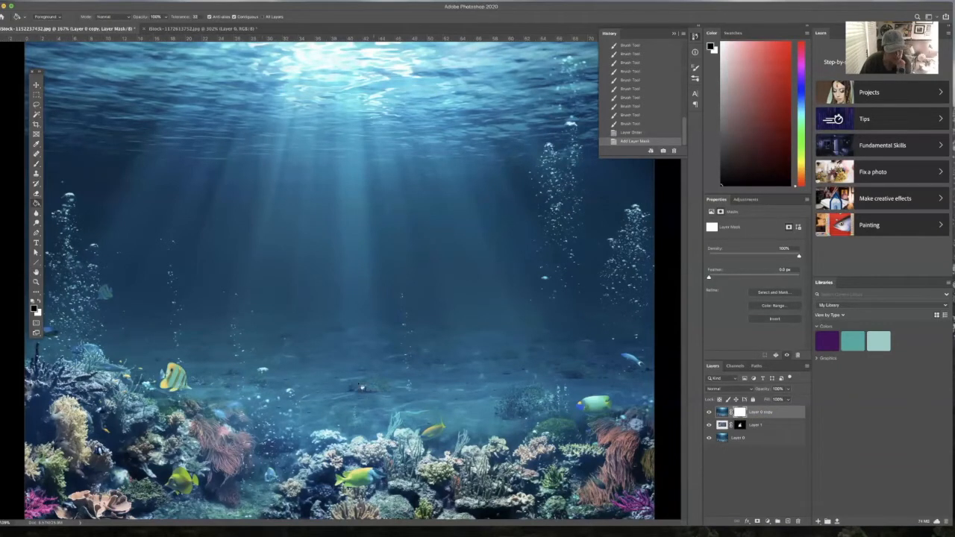
click(431, 360)
Paint white on Layer 0 copy's mask at the rock's base to bring seabed plants in front, and raise the brush opacity to 78%.
click(35, 165)
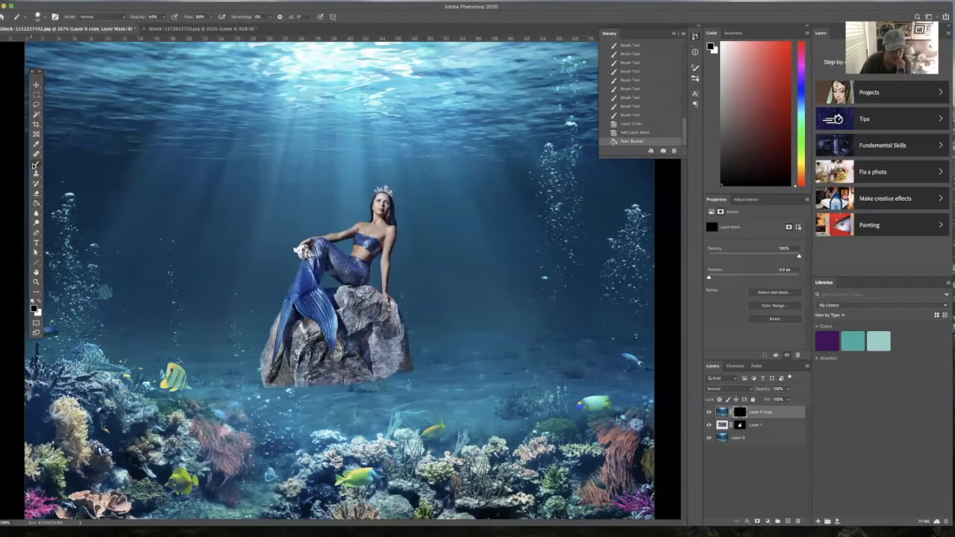
key(x)
click(375, 383)
click(375, 384)
click(375, 384)
click(375, 383)
click(375, 384)
click(375, 383)
click(376, 383)
click(376, 384)
click(376, 383)
click(376, 383)
click(367, 384)
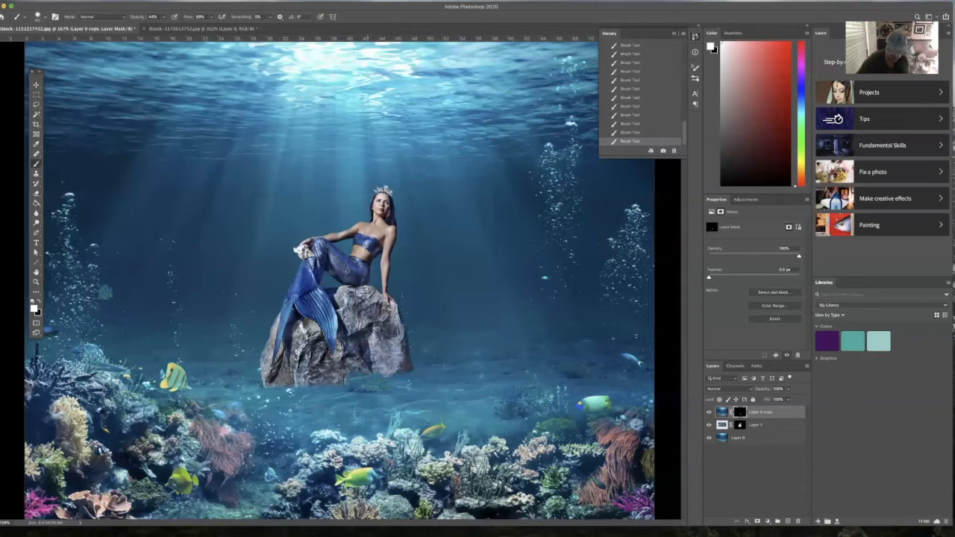
drag(141, 17, 138, 18)
key(x)
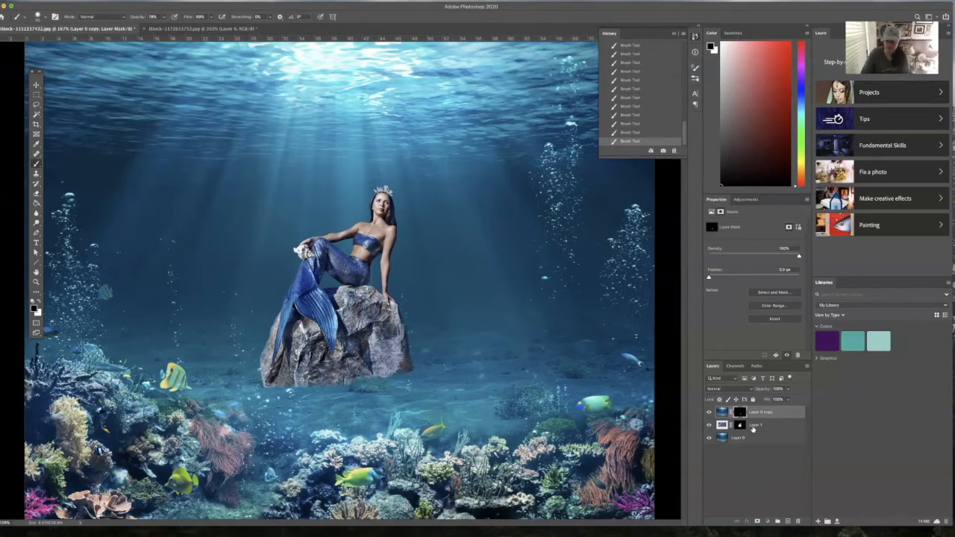
Duplicate Layer 0 and move the copy to the top of the layer stack.
click(752, 427)
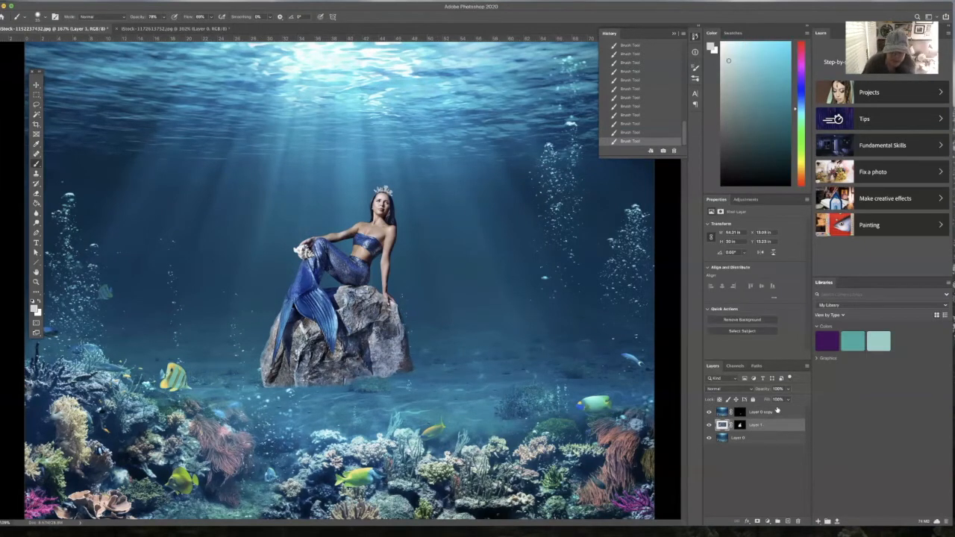
drag(746, 438, 728, 518)
drag(786, 520, 788, 521)
drag(740, 440, 739, 404)
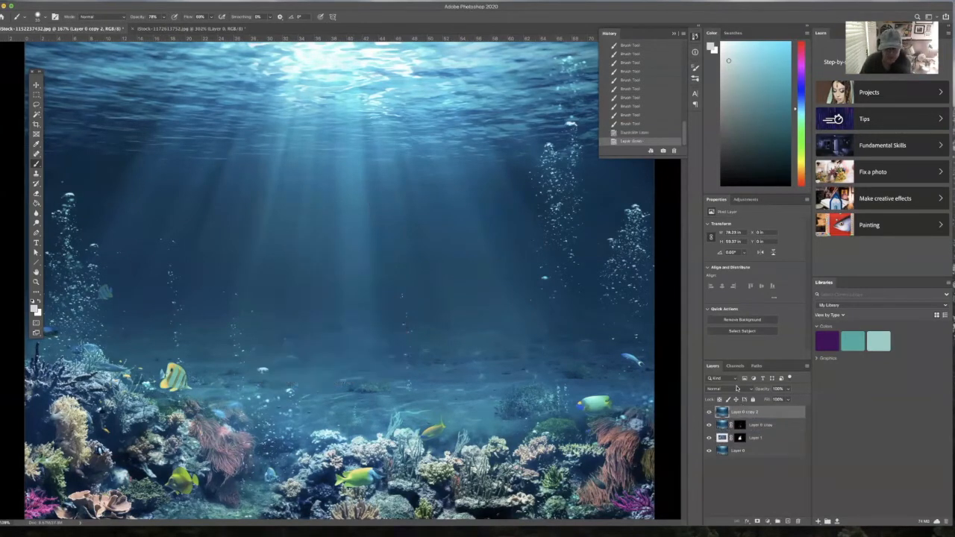
Preview blend modes on Layer 0 copy 2, keep Normal, and lower the layer's opacity to 34%.
click(736, 388)
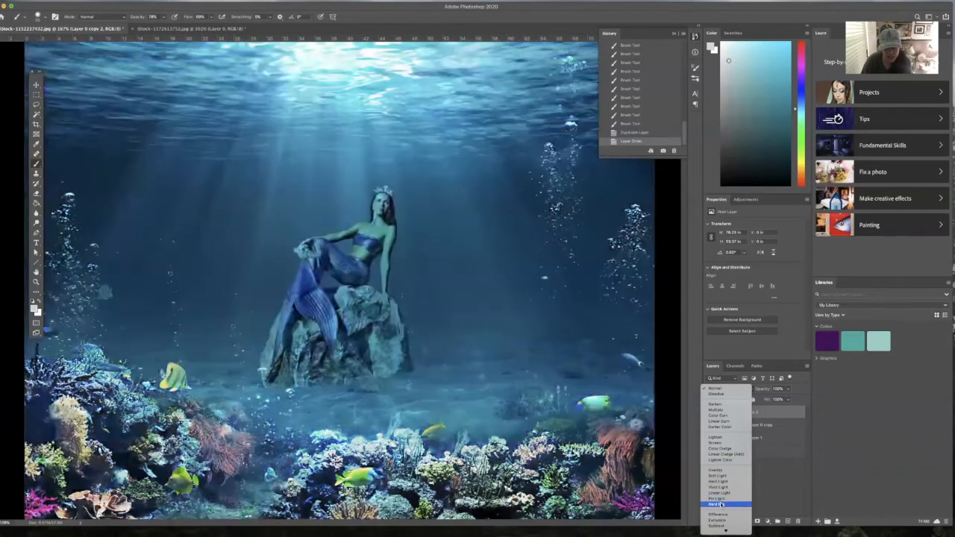
click(718, 390)
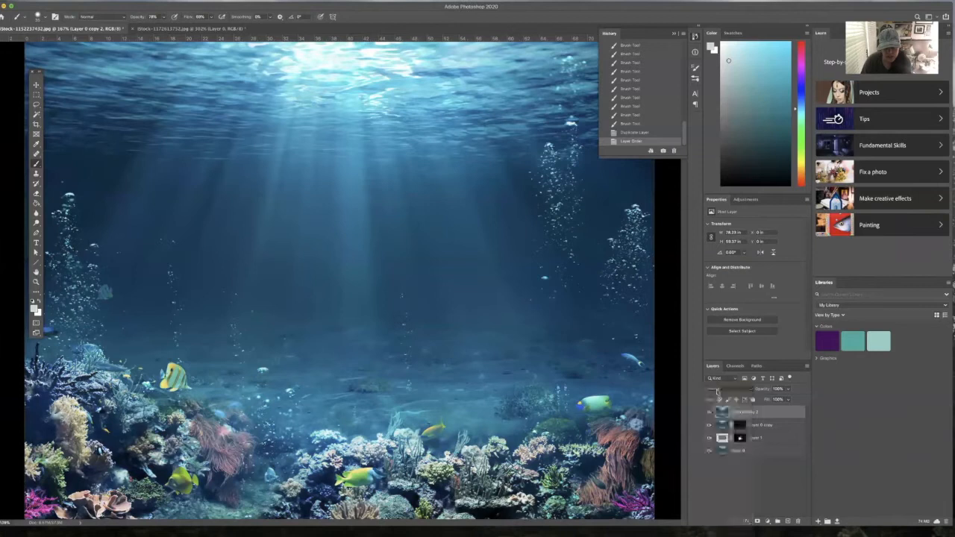
drag(756, 391, 762, 389)
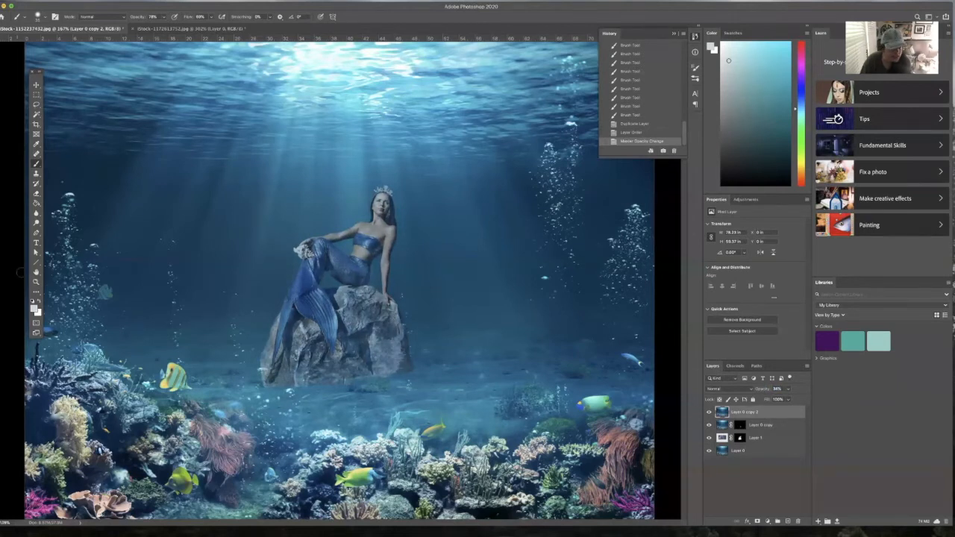
Compare the whole composite with and without Layer 0 copy 2, and set that layer's opacity to 40%.
click(35, 273)
key(z)
drag(440, 315, 395, 314)
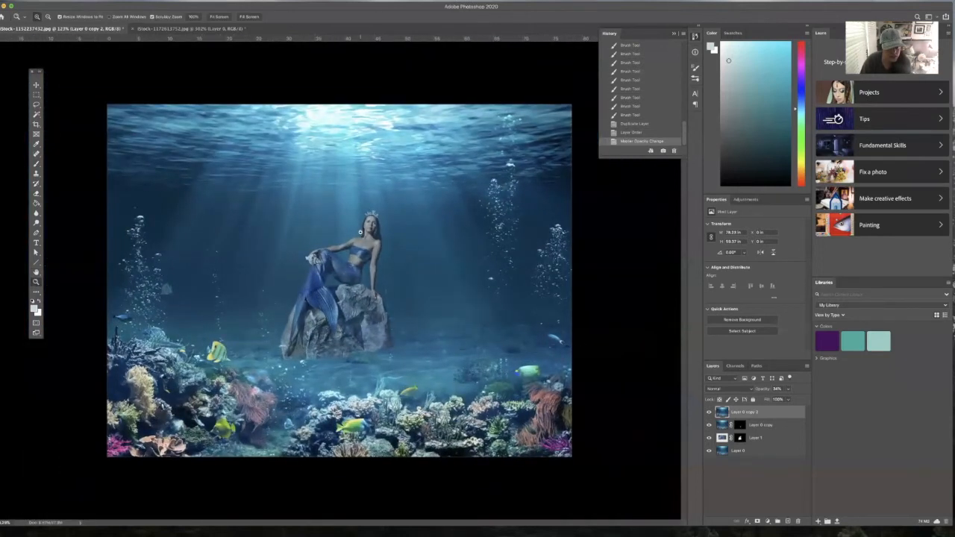
click(710, 412)
click(709, 413)
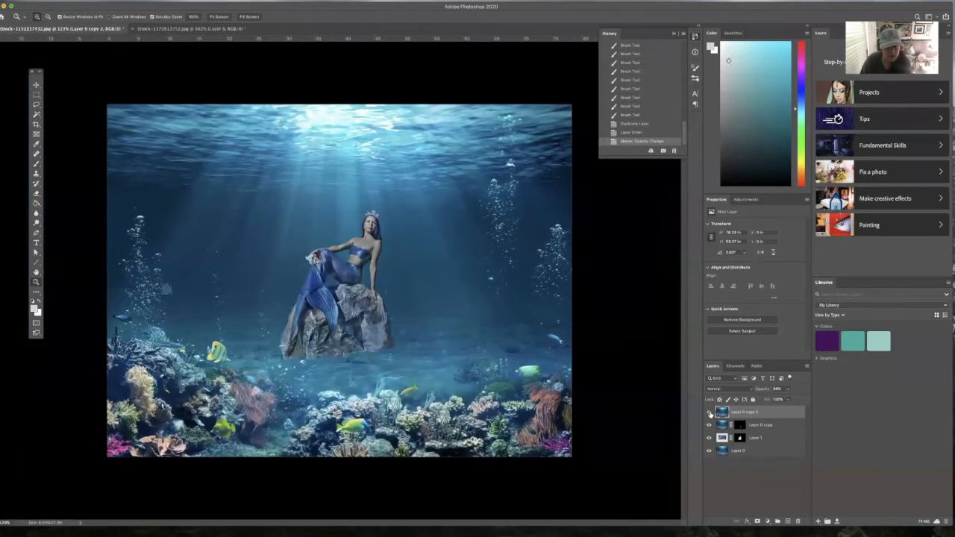
click(709, 413)
click(710, 413)
drag(770, 393, 762, 390)
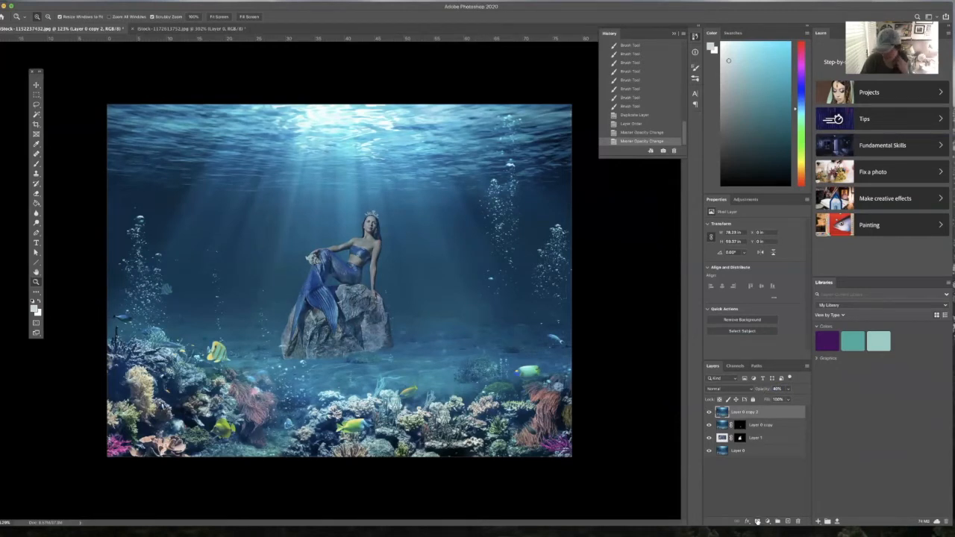
Add a layer mask to Layer 0 copy 2 and paint on it over the mermaid's tail and the top of the rock.
click(757, 520)
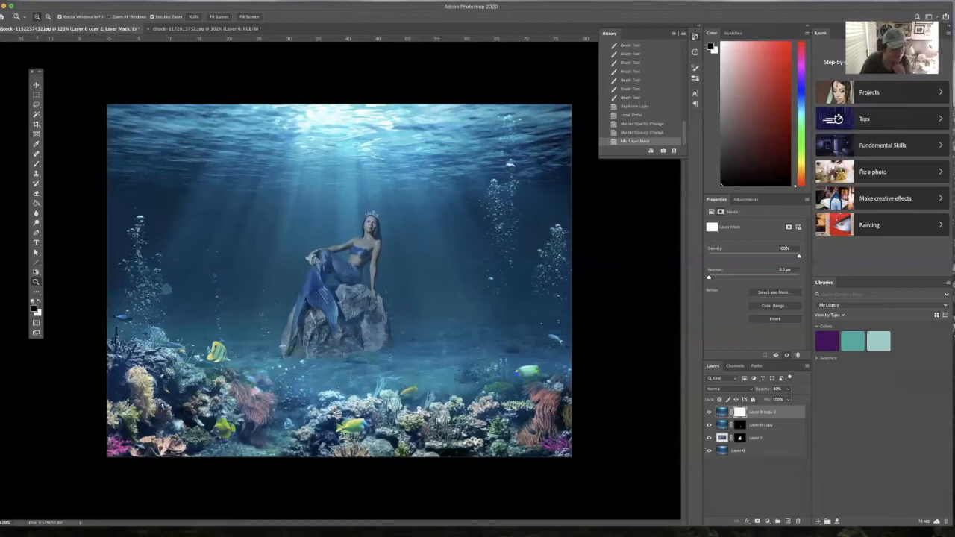
drag(377, 284, 398, 292)
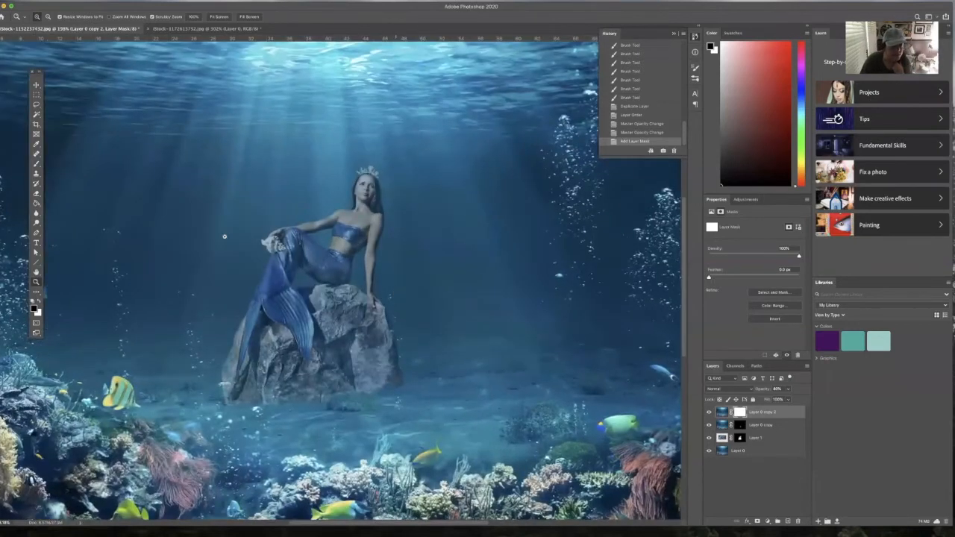
click(35, 164)
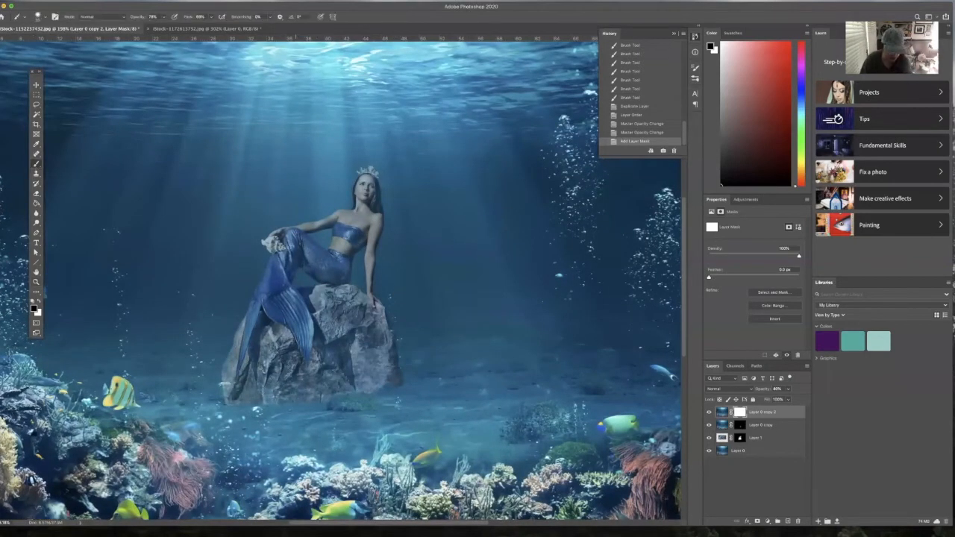
key(x)
click(307, 283)
click(302, 283)
click(296, 283)
click(288, 283)
click(279, 284)
click(287, 284)
click(302, 285)
click(317, 288)
click(332, 290)
click(346, 293)
click(359, 295)
click(372, 298)
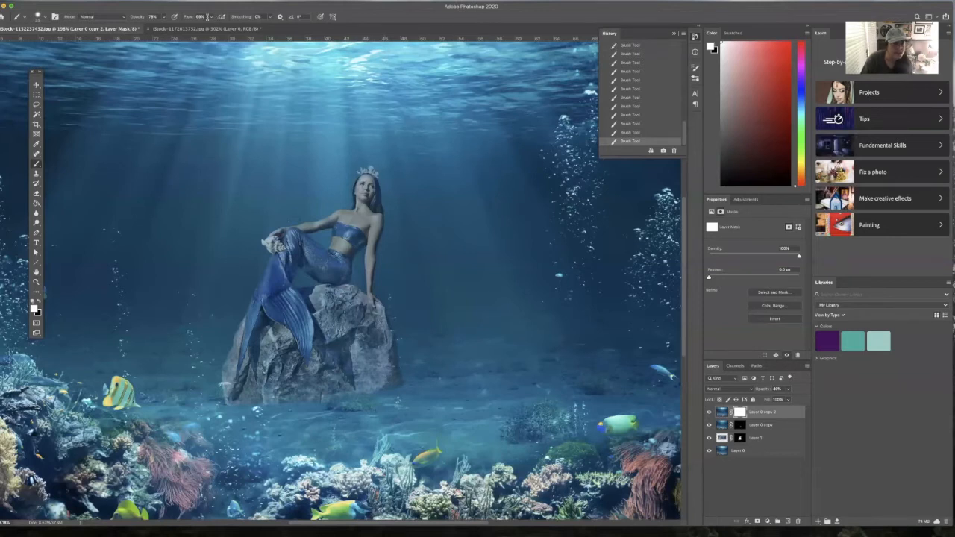
Lower the brush opacity to 20% and paint lightly in black on Layer 0 copy 2's mask over the mermaid and rock.
drag(135, 19, 137, 20)
key(x)
drag(134, 19, 137, 19)
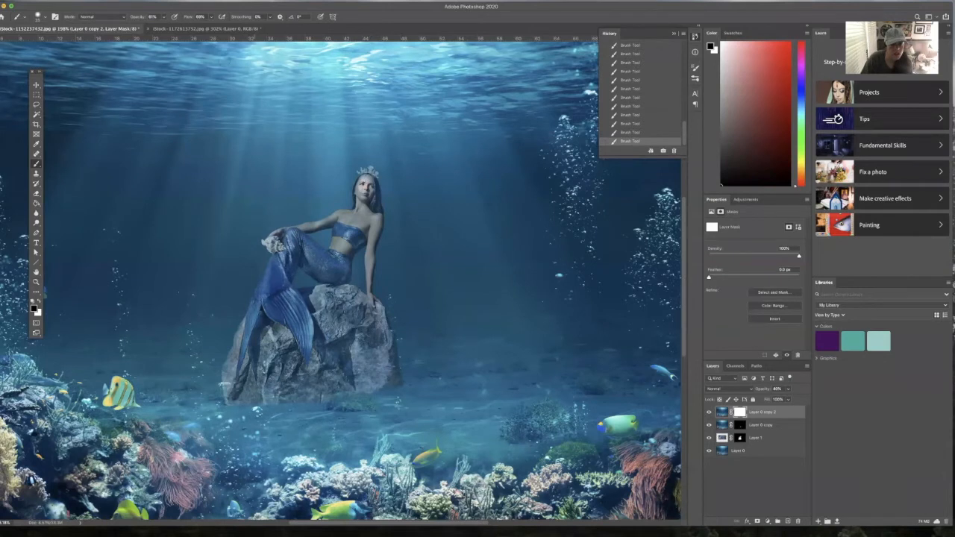
key(x)
drag(137, 18, 138, 19)
text(23)
text(x)
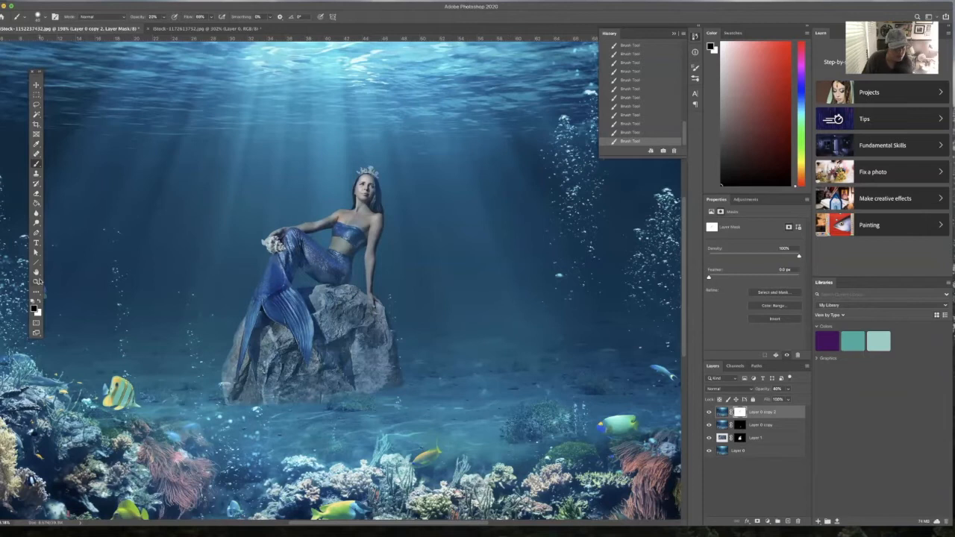
Compare the composite with and without the two overlay copies of Layer 0, and inspect the base of the rock.
click(36, 282)
drag(320, 311, 257, 311)
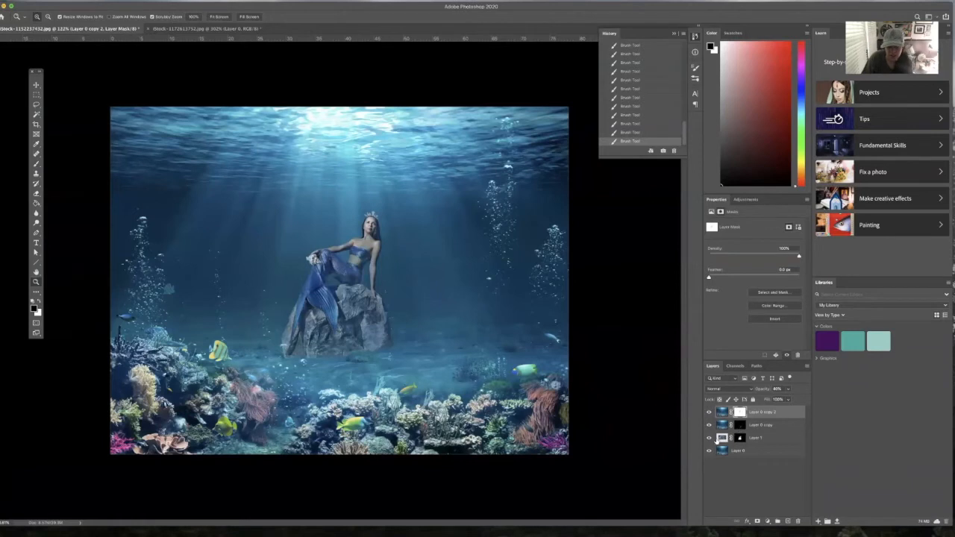
click(708, 414)
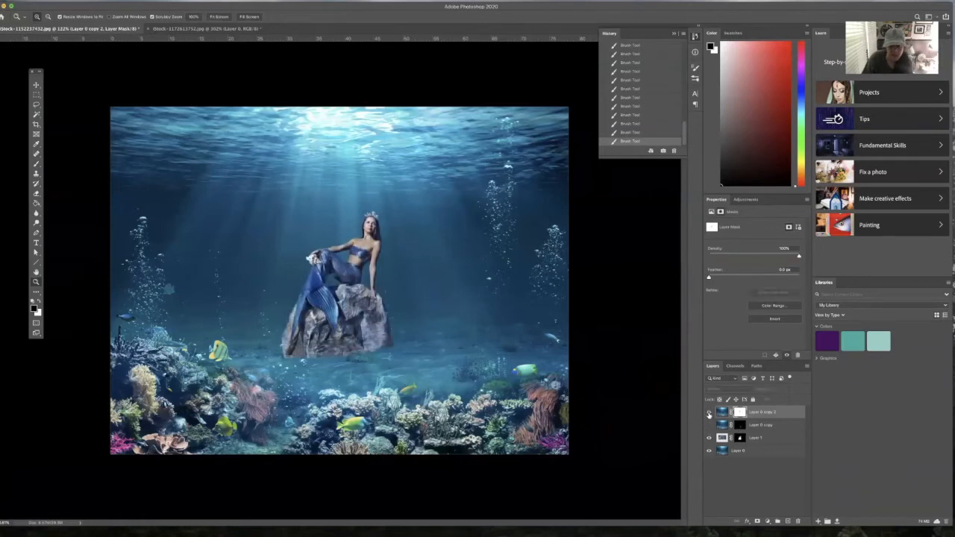
click(709, 413)
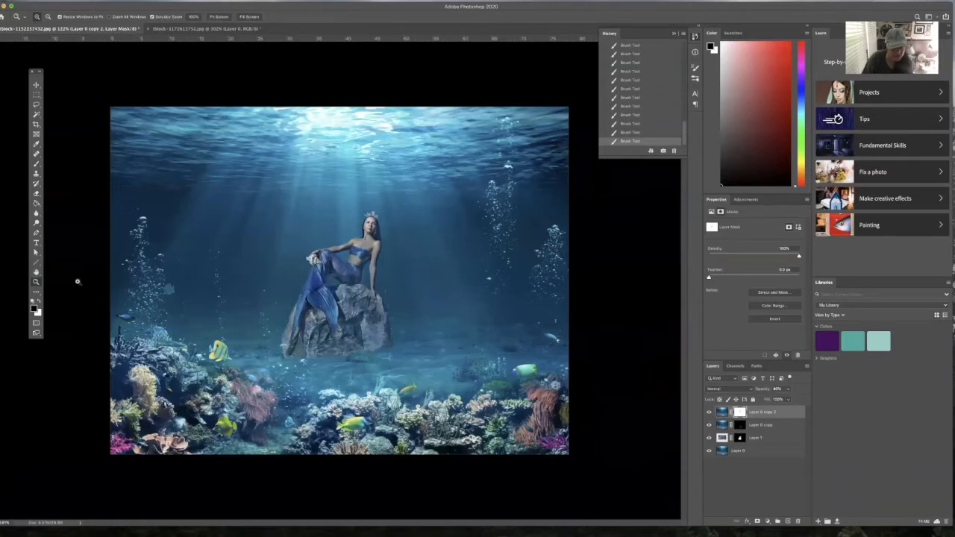
drag(346, 341, 347, 341)
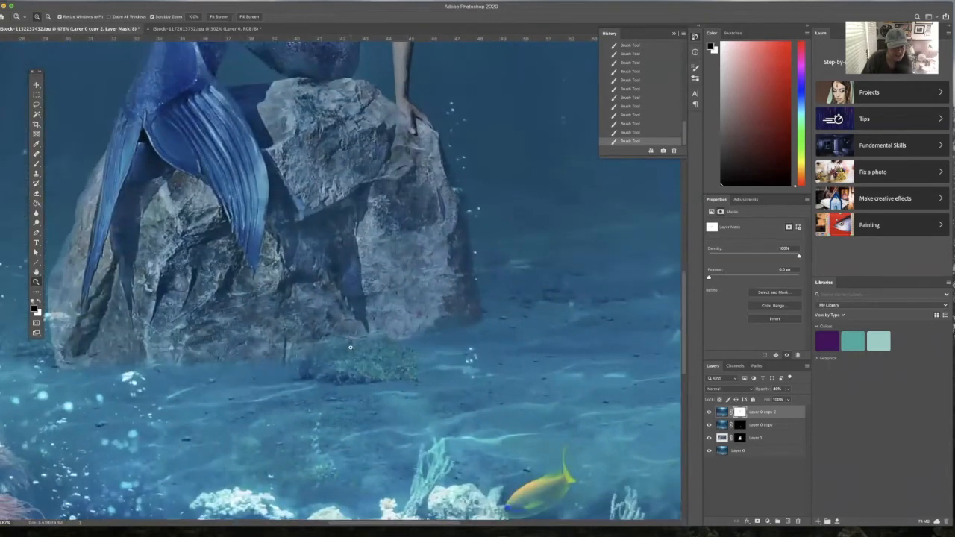
drag(461, 377, 371, 365)
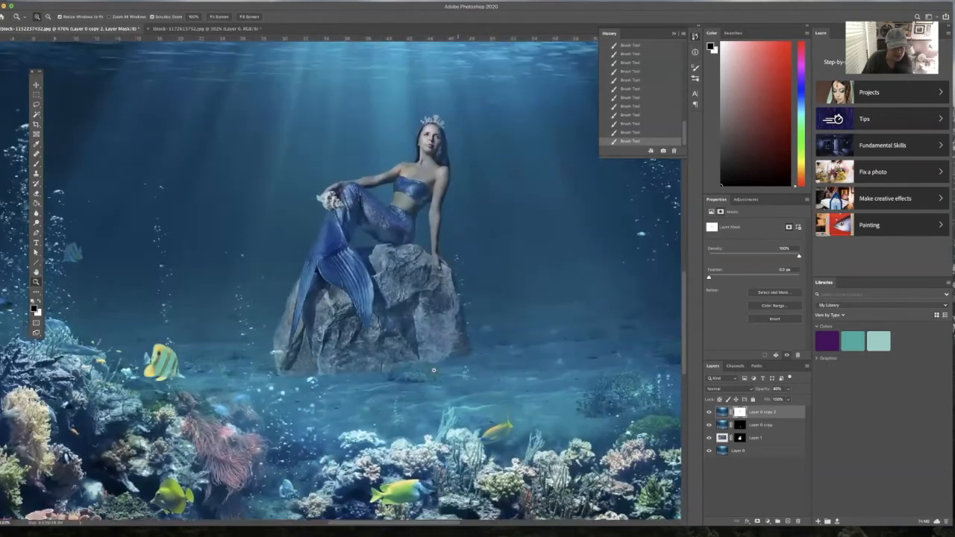
key(super+0)
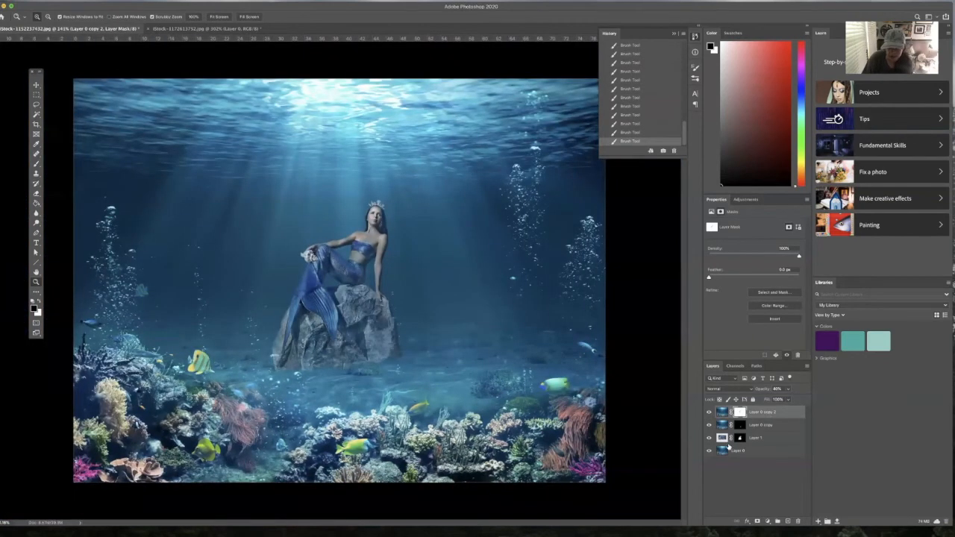
Duplicate Layer 0, move the copy to the top of the layer stack, and give it a layer mask filled with black.
drag(728, 450, 788, 520)
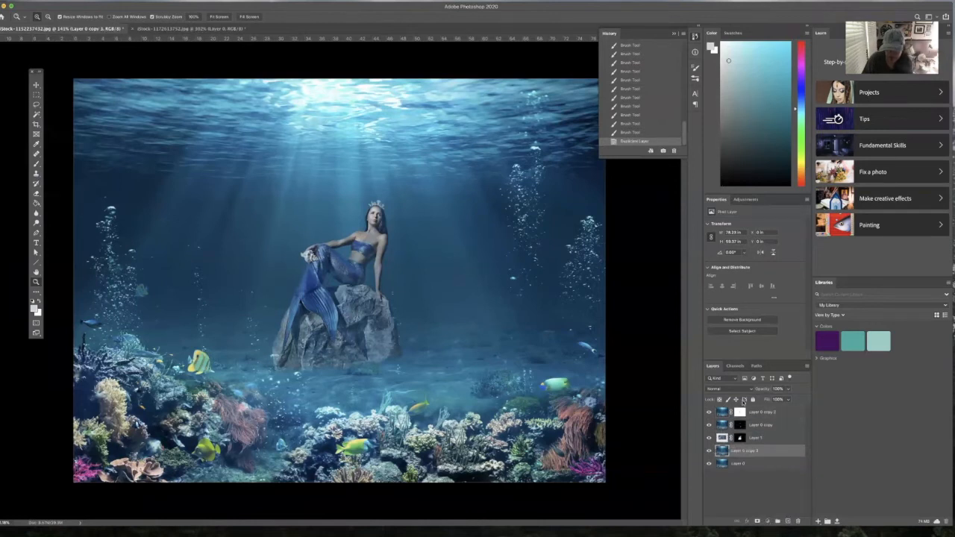
drag(755, 453, 747, 410)
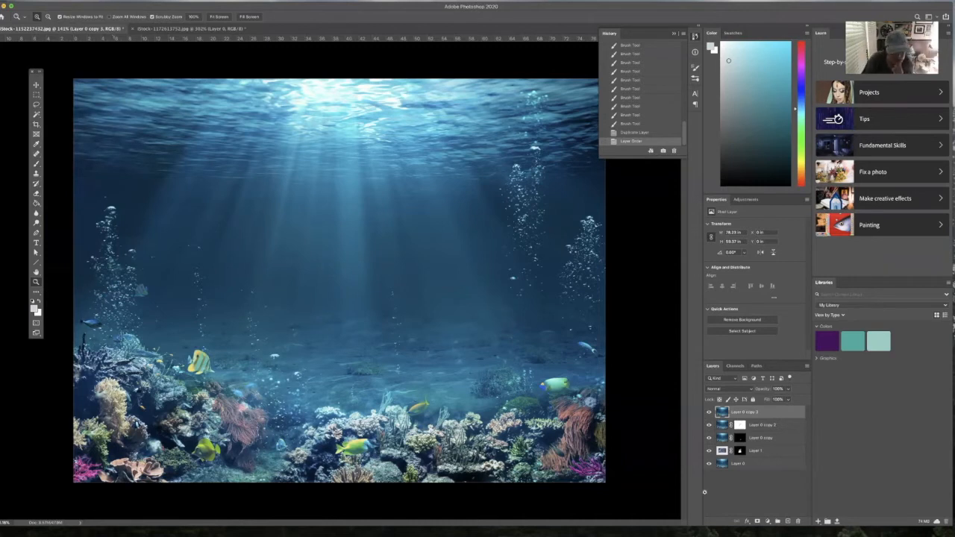
drag(384, 456, 416, 461)
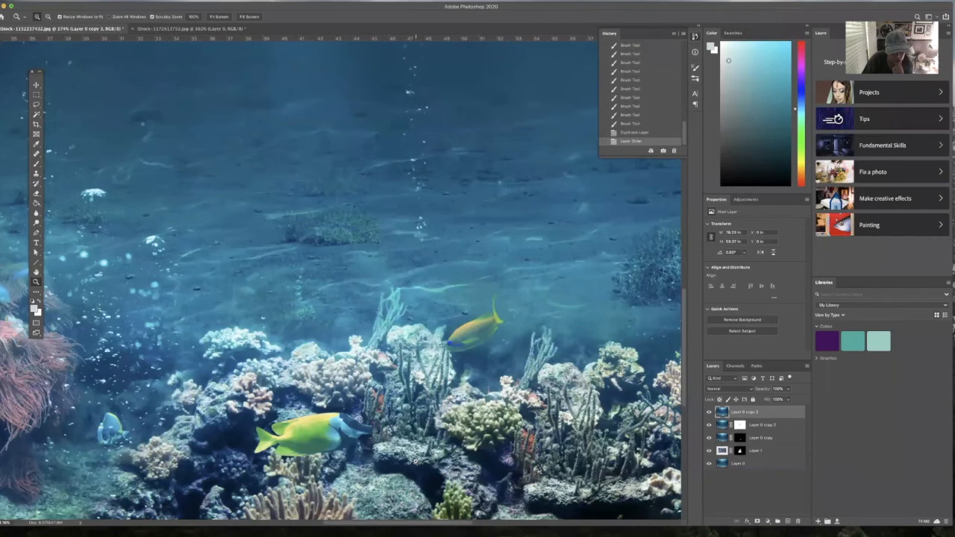
scroll(416, 461, right, 10)
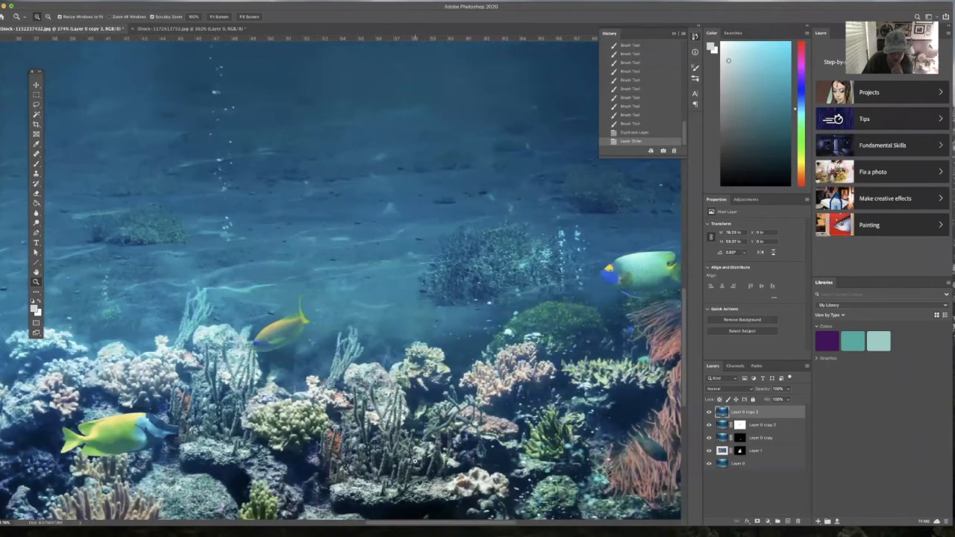
scroll(448, 437, down, 3)
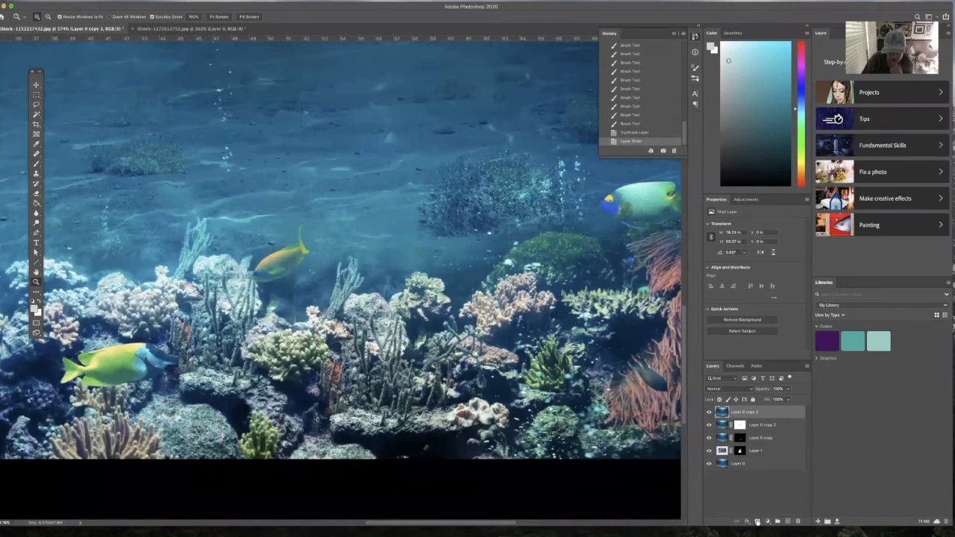
click(757, 522)
click(42, 203)
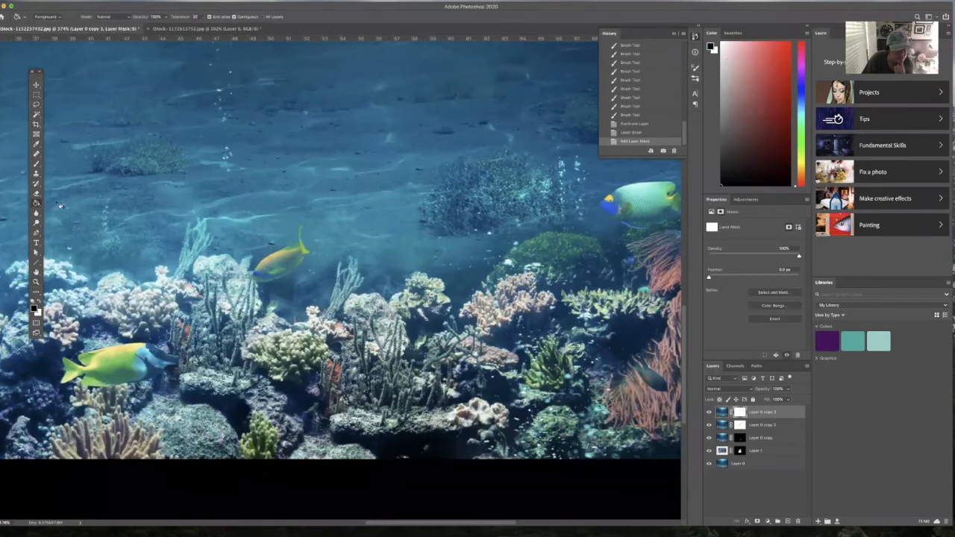
click(138, 219)
Paint white on Layer 0 copy 3's mask over the pale pink coral below the green mound, raising the brush opacity to 100%.
click(36, 163)
key(x)
mouse_move(491, 303)
mouse_down()
mouse_move(486, 313)
mouse_move(519, 302)
mouse_up()
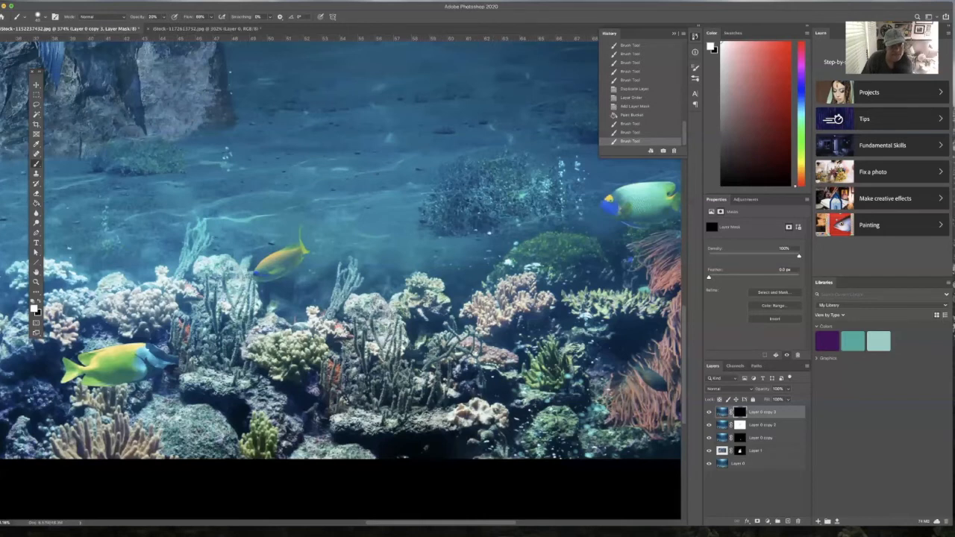
drag(135, 18, 261, 21)
drag(498, 305, 515, 313)
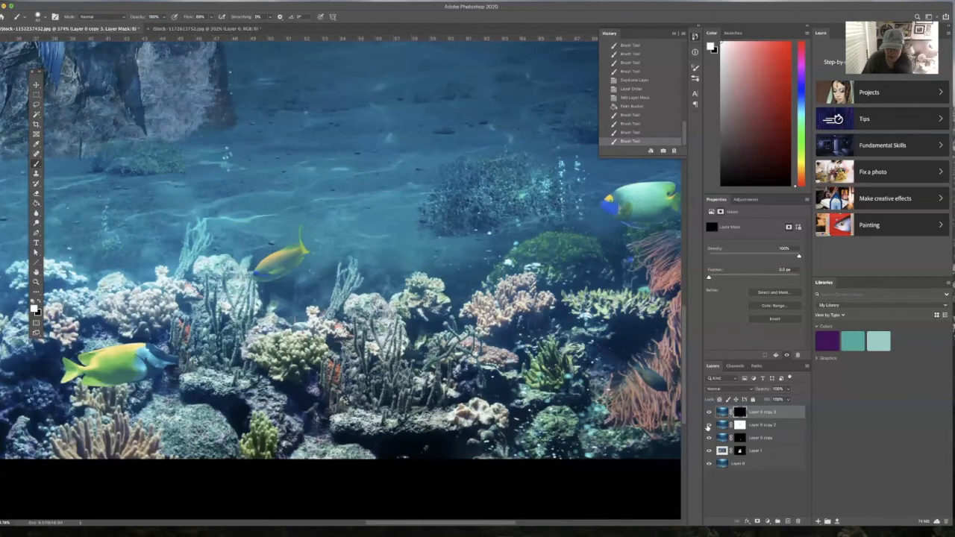
Move the revealed coral cluster up to the lower right corner of the mermaid's rock.
key(v)
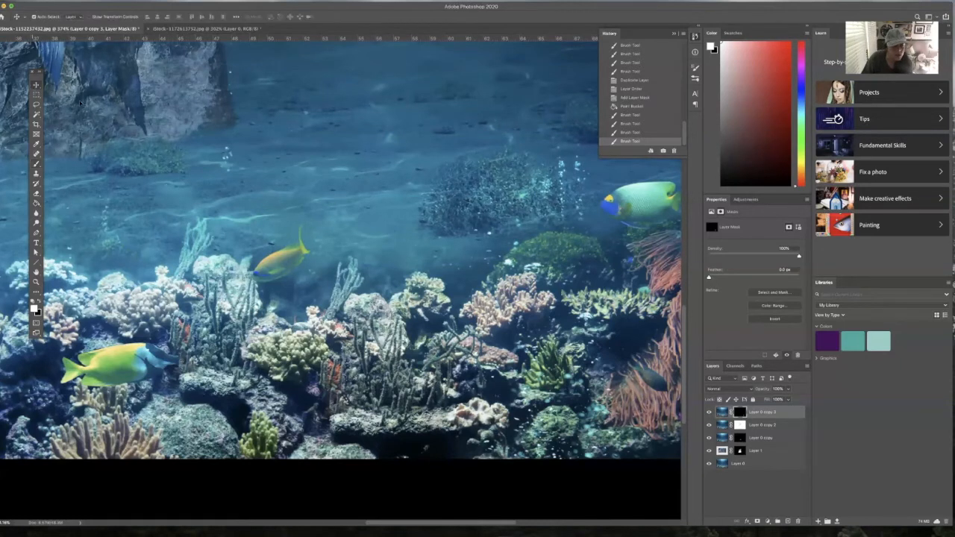
drag(514, 303, 217, 139)
double_click(36, 273)
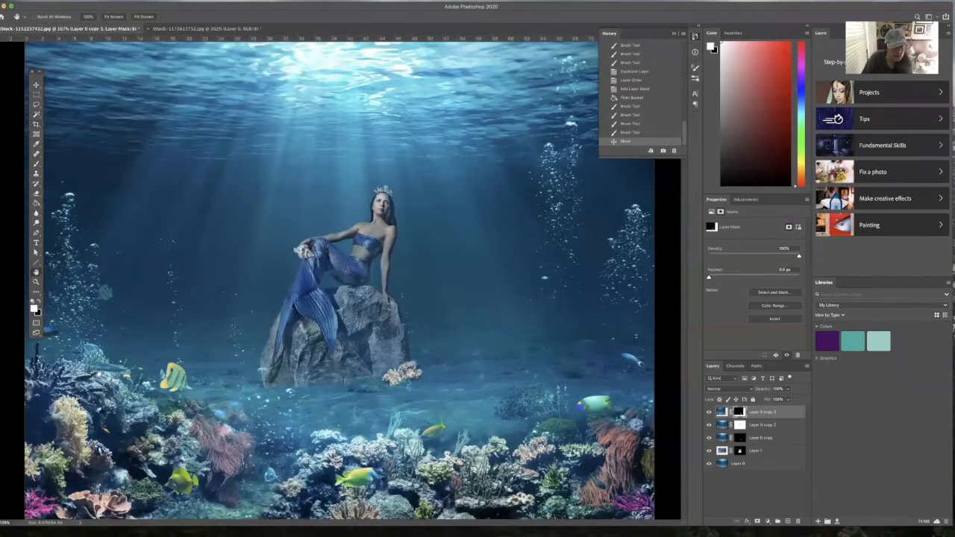
Paint black on Layer 0 copy 3's mask along the lower edge of the relocated coral to clean up its outline.
click(36, 281)
drag(413, 381, 495, 380)
drag(408, 366, 373, 354)
click(37, 164)
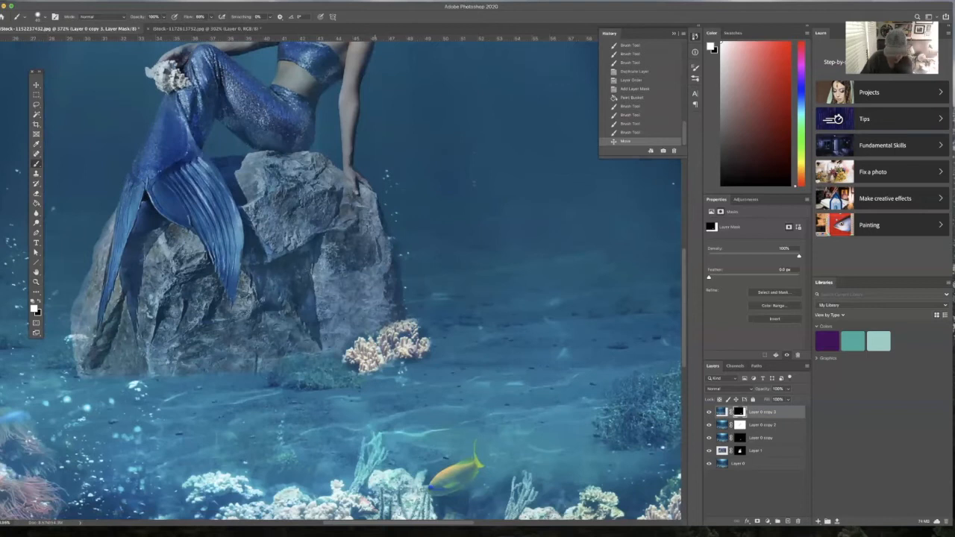
key(x)
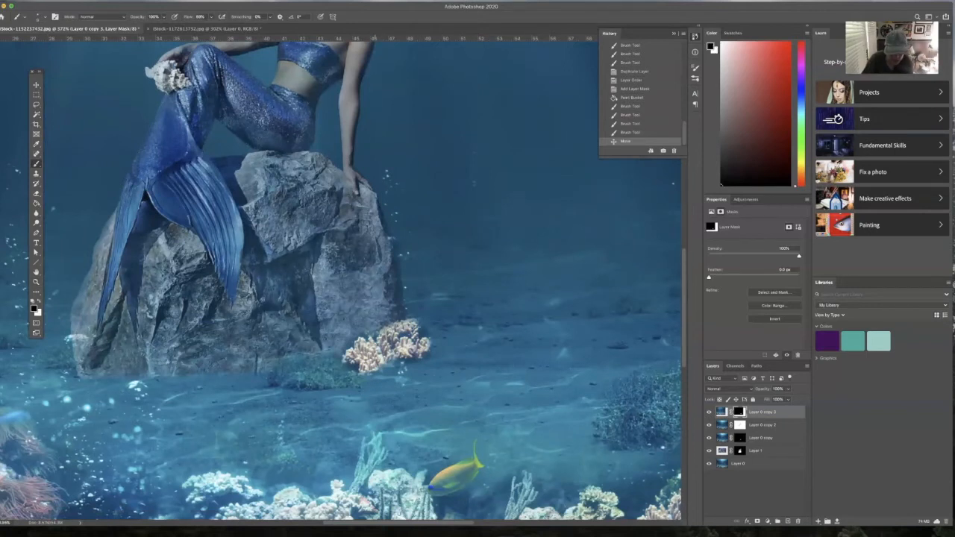
click(371, 371)
click(375, 371)
click(379, 370)
click(382, 370)
click(386, 370)
click(388, 368)
click(389, 367)
click(391, 367)
click(394, 366)
click(397, 366)
click(399, 365)
click(401, 364)
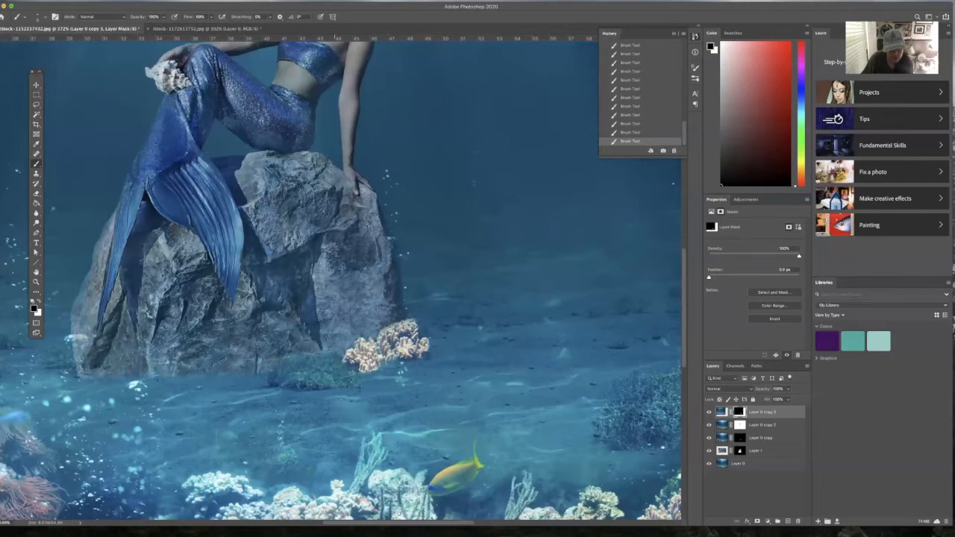
double_click(36, 274)
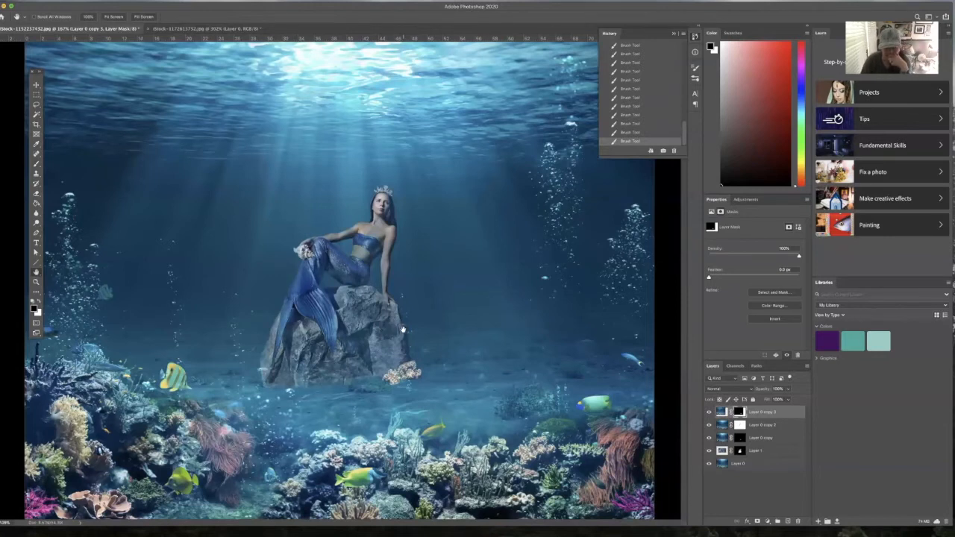
Compare the original waterfall photo of the mermaid with the composite, examining the figure up close and in the full scene.
click(179, 28)
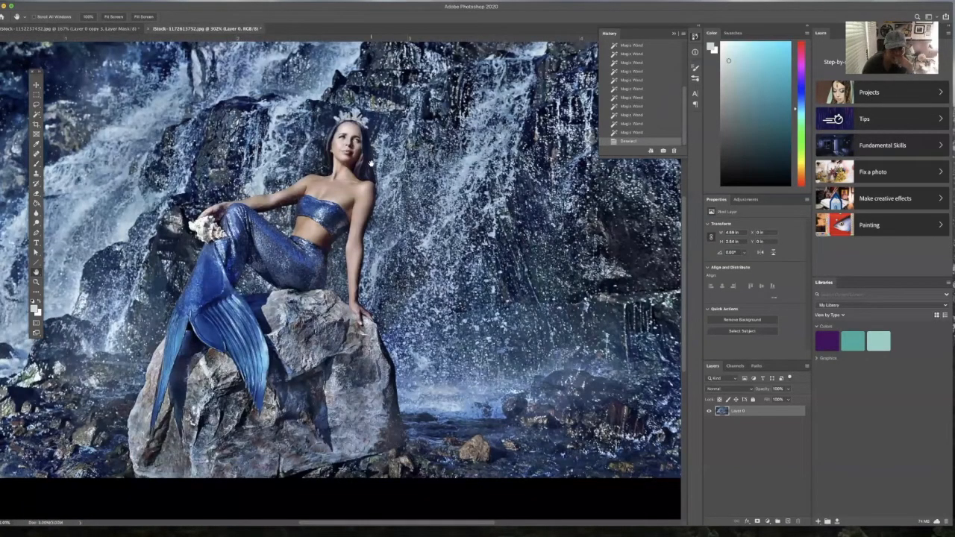
click(109, 29)
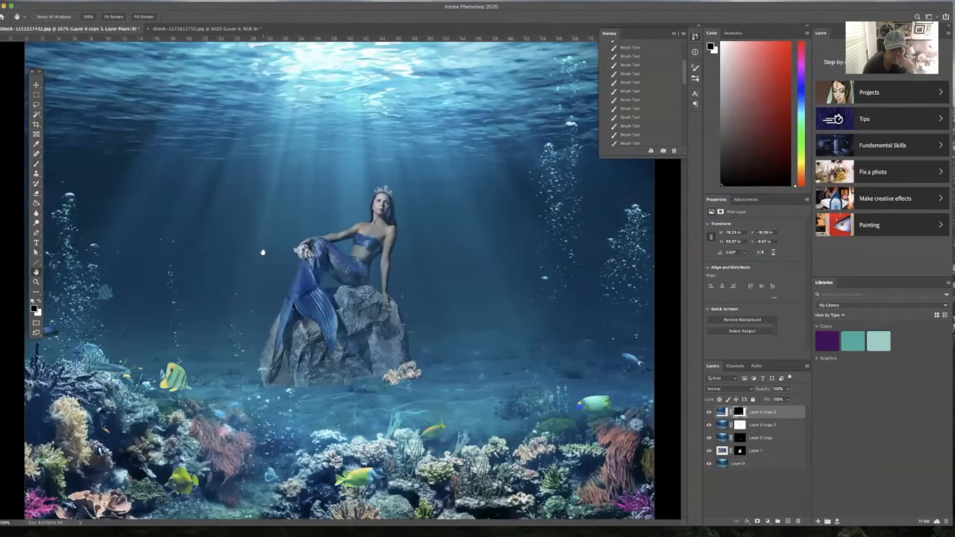
click(35, 283)
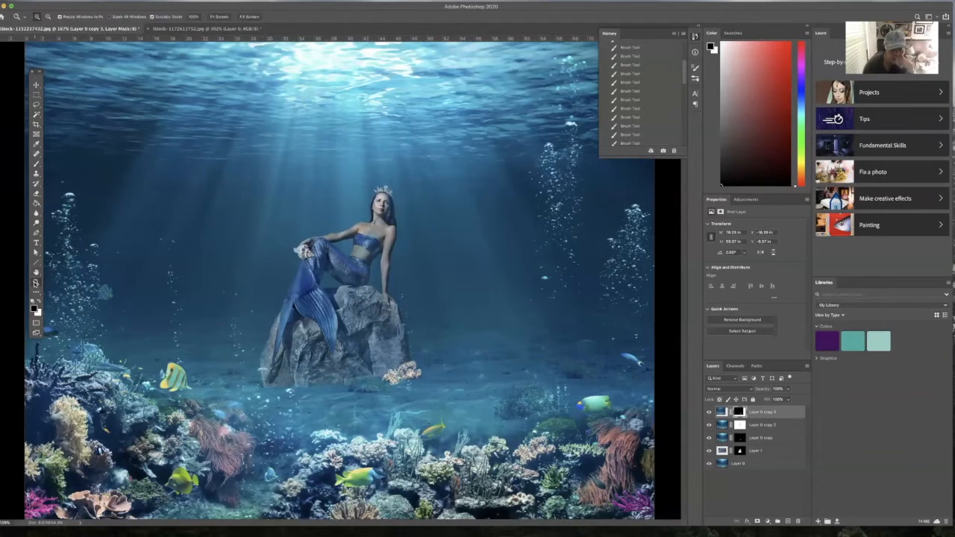
drag(364, 268, 371, 276)
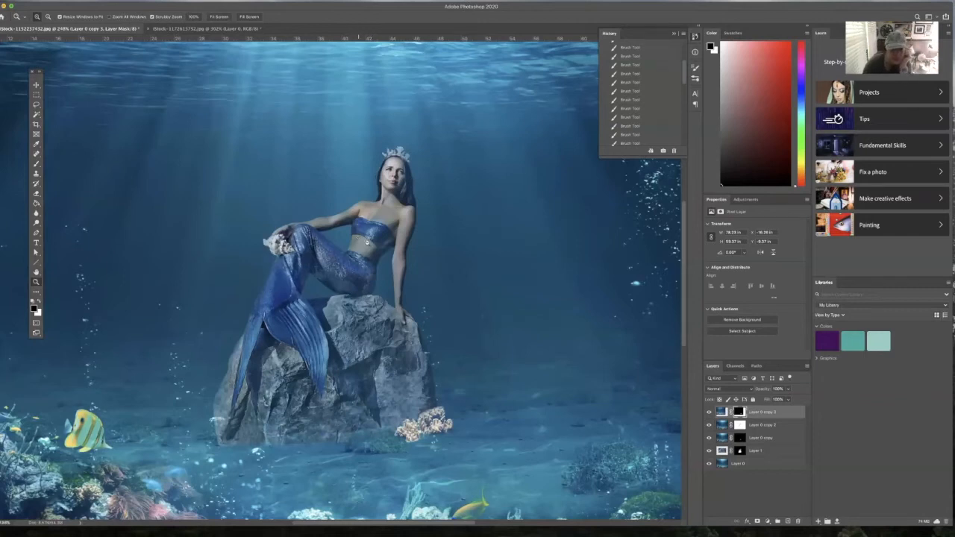
click(368, 244)
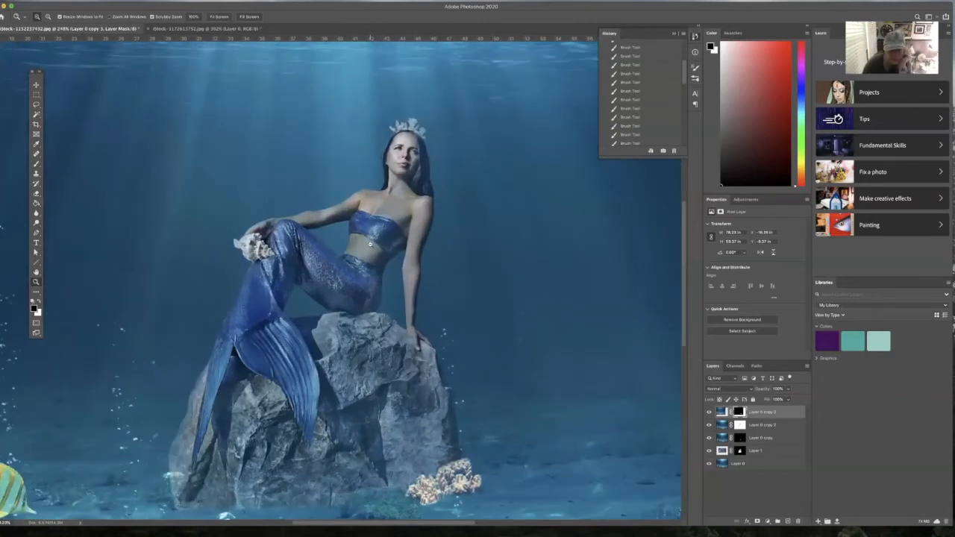
drag(370, 244, 320, 244)
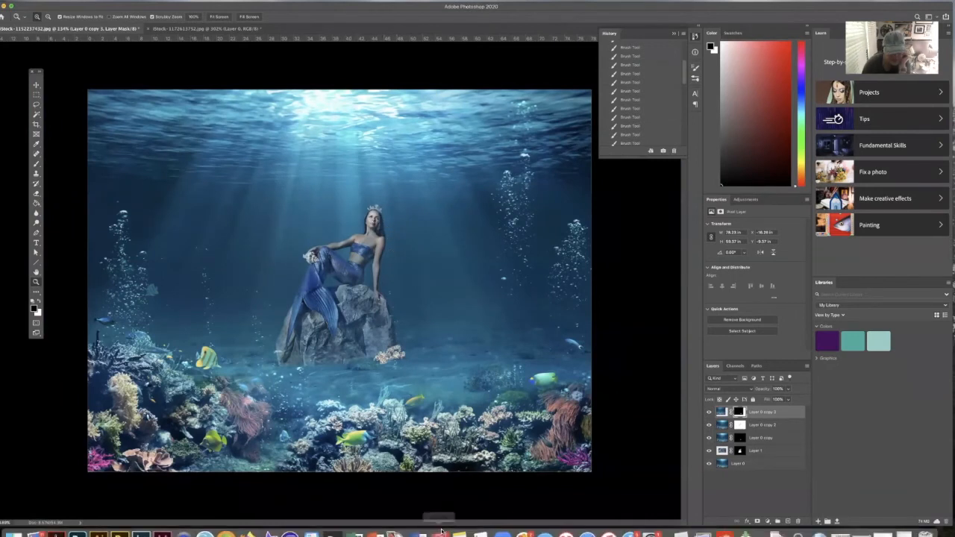
Switch to Firefox, search iStock for "dark hair" and browse the photo results for usable hair.
mouse_move(447, 531)
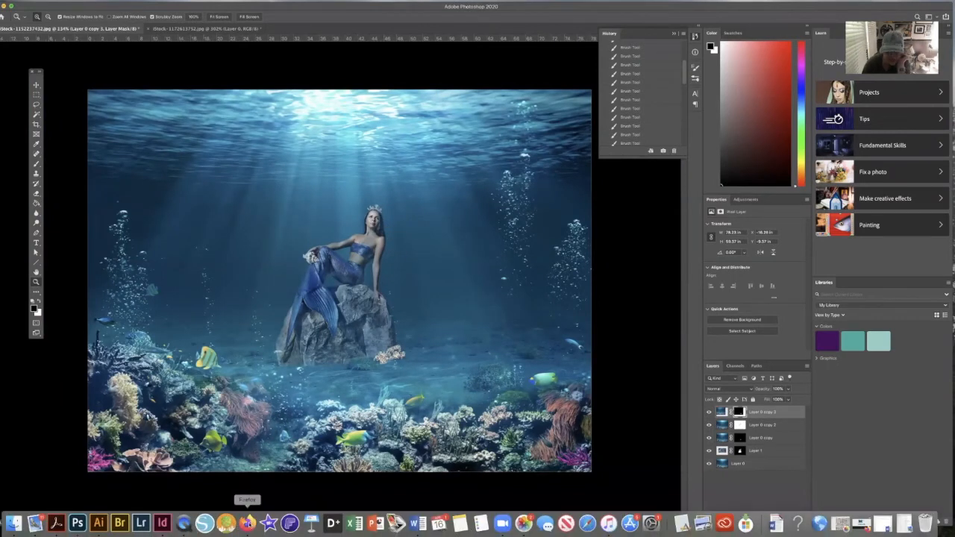
click(247, 522)
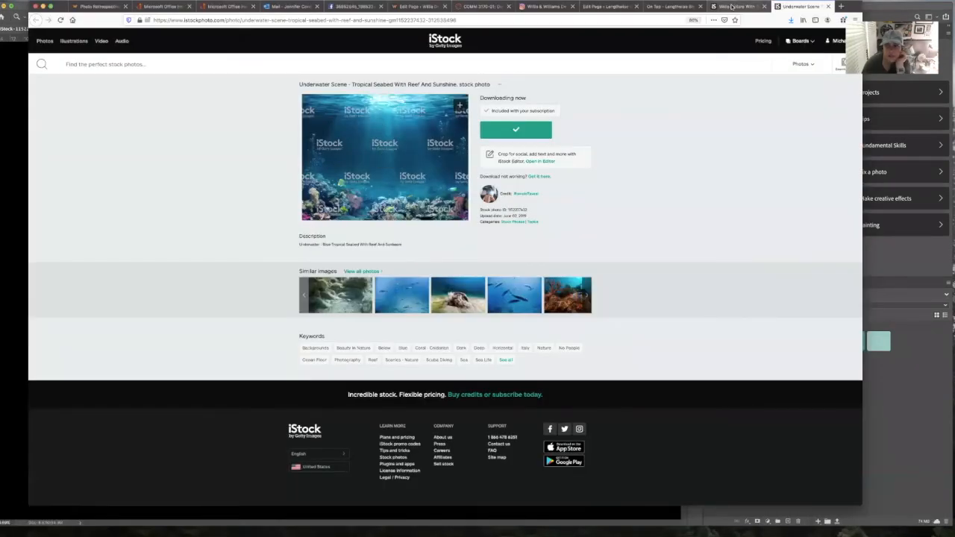
click(463, 63)
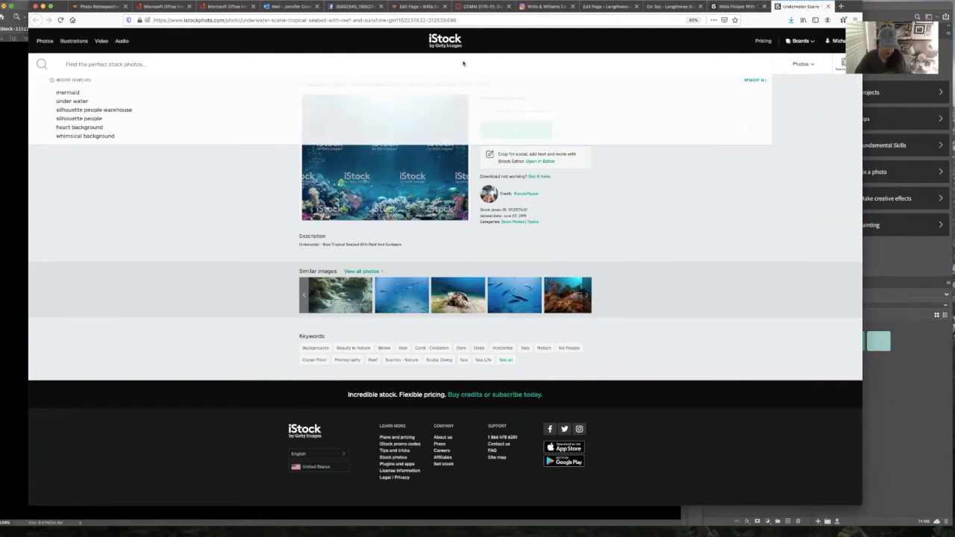
text(dar)
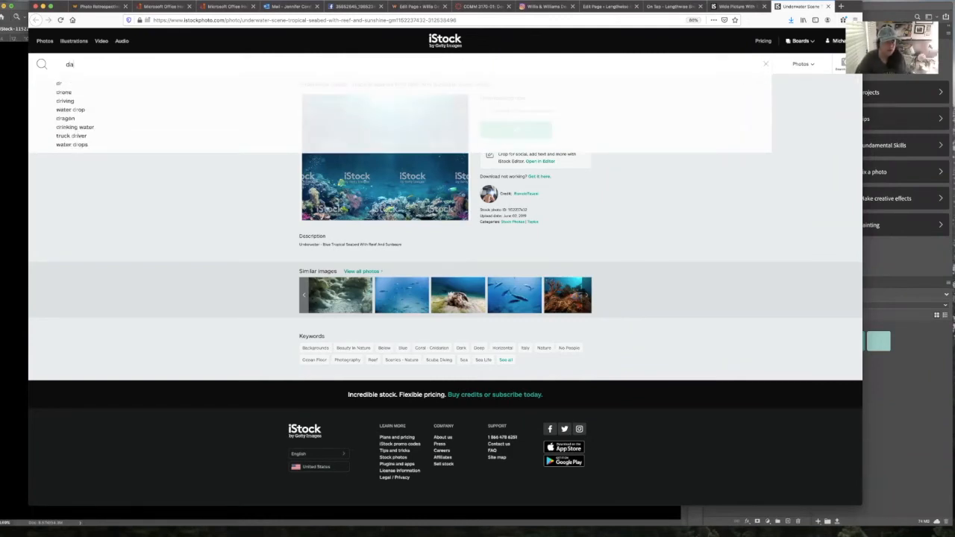
text(k hair)
key(Return)
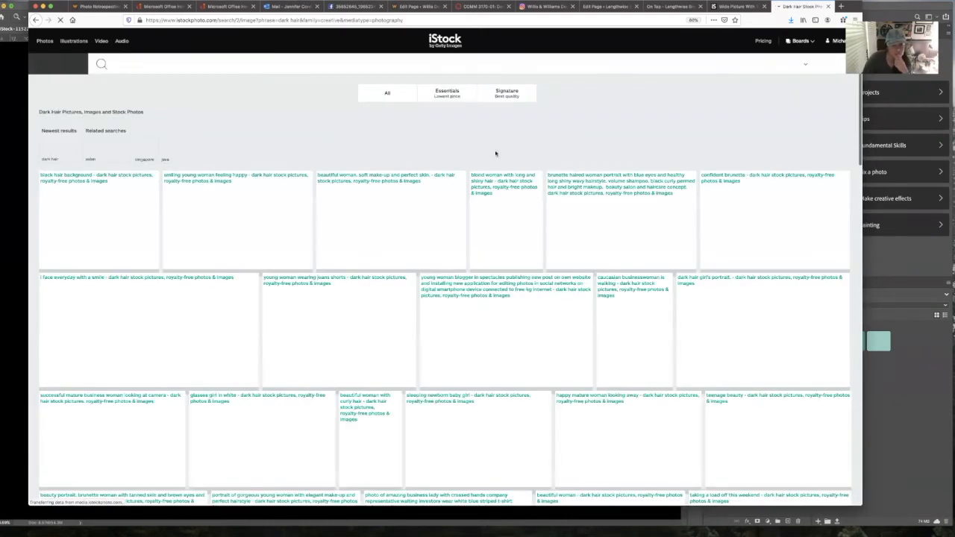
scroll(493, 171, down, 2)
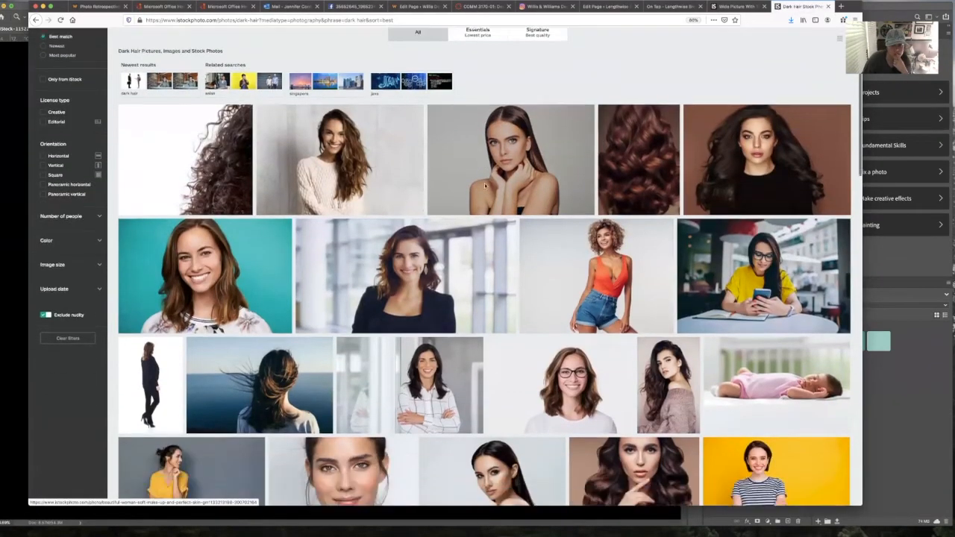
scroll(484, 186, down, 10)
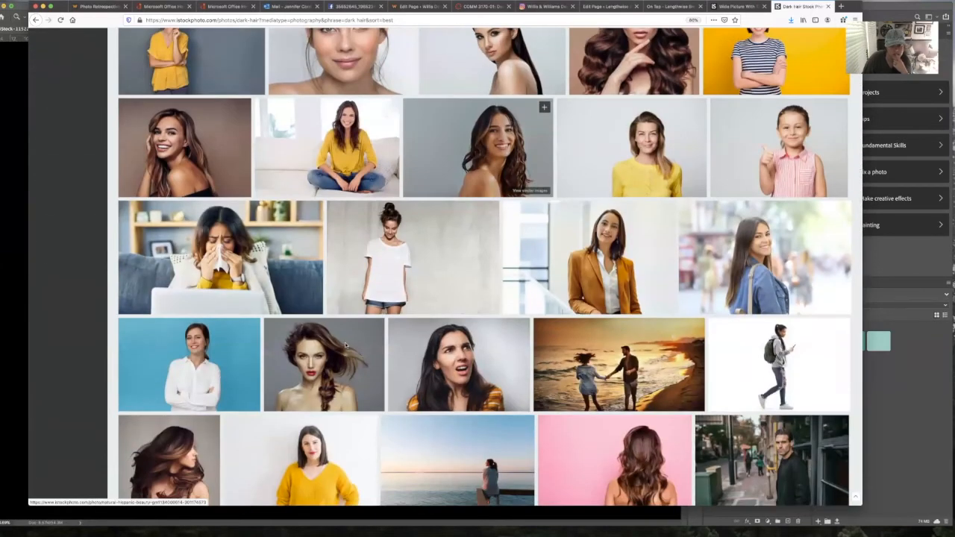
scroll(347, 358, down, 3)
scroll(345, 358, down, 4)
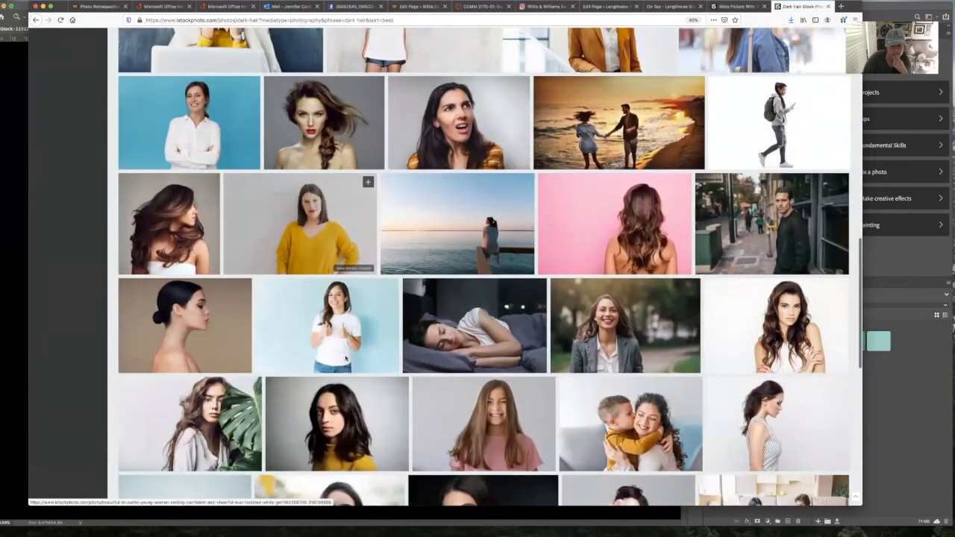
scroll(399, 36, up, 11)
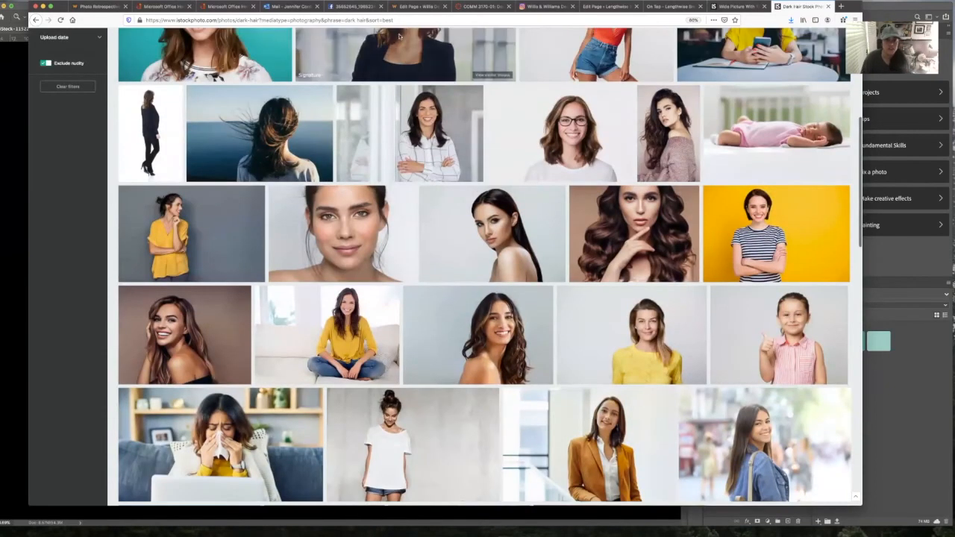
Go to google.com and run an image search for "floating hair in water".
click(323, 21)
text(google.com/)
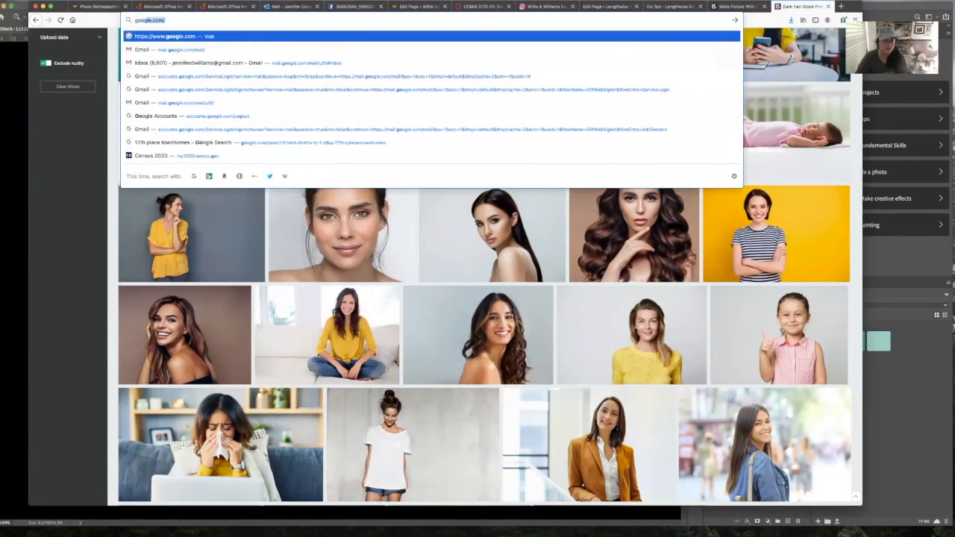
key(Return)
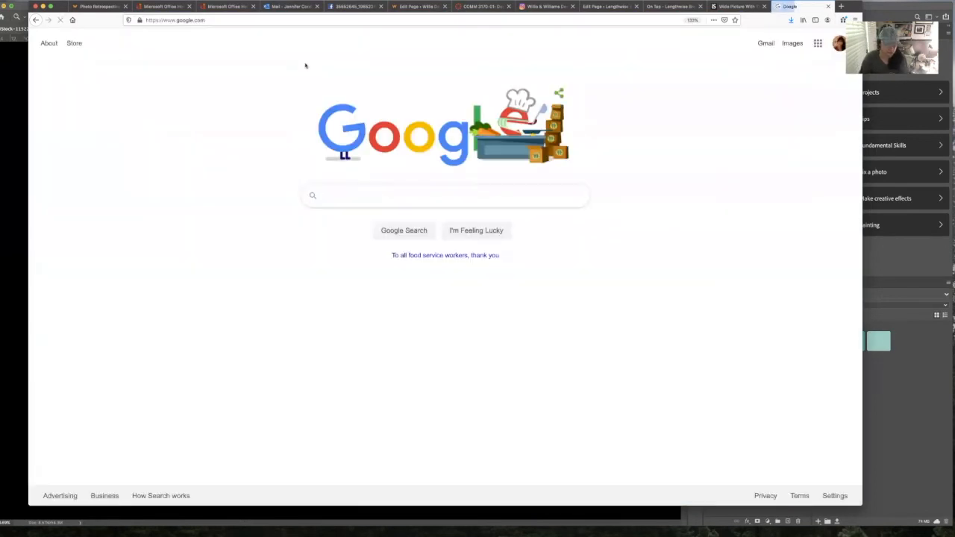
text(floating)
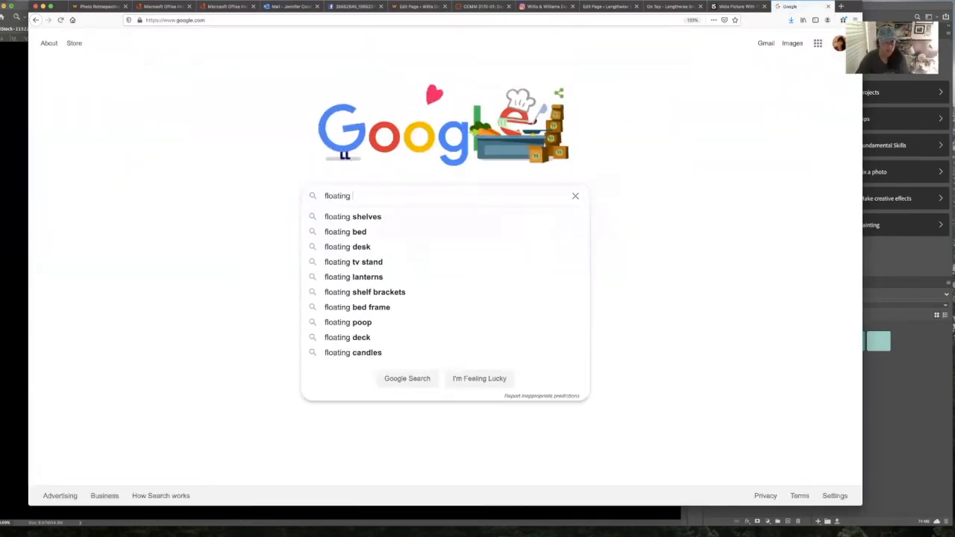
text( hair in water)
key(Return)
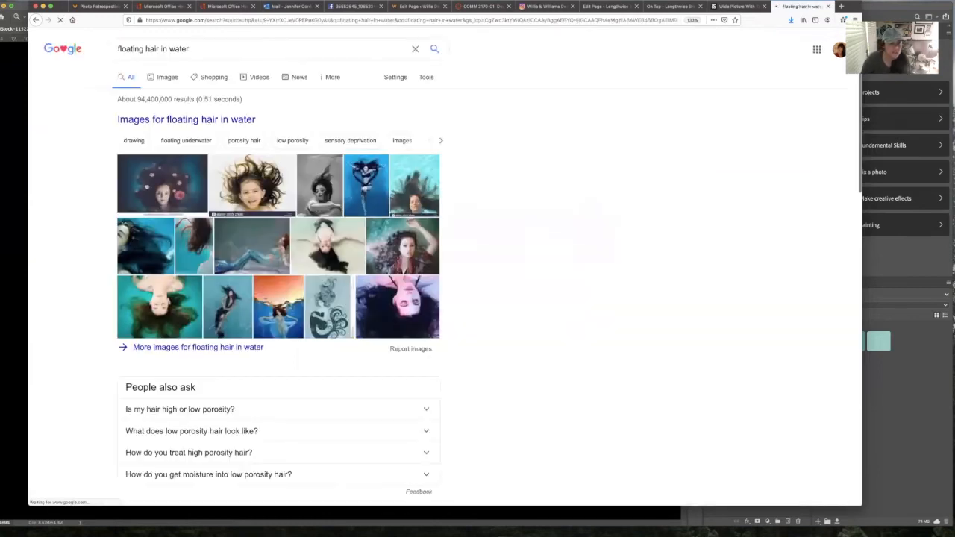
click(162, 77)
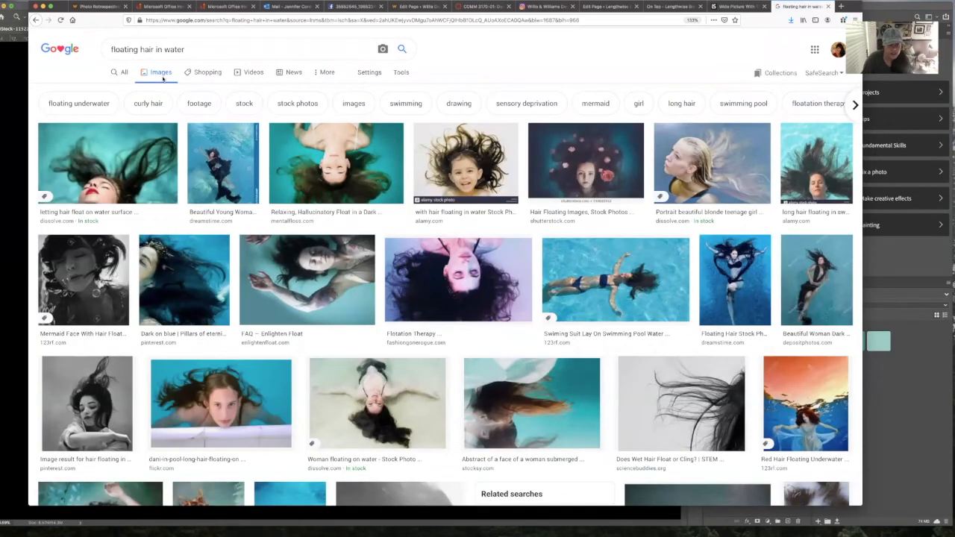
Examine the image results for dark floating hair that would suit the mermaid.
scroll(328, 153, down, 1)
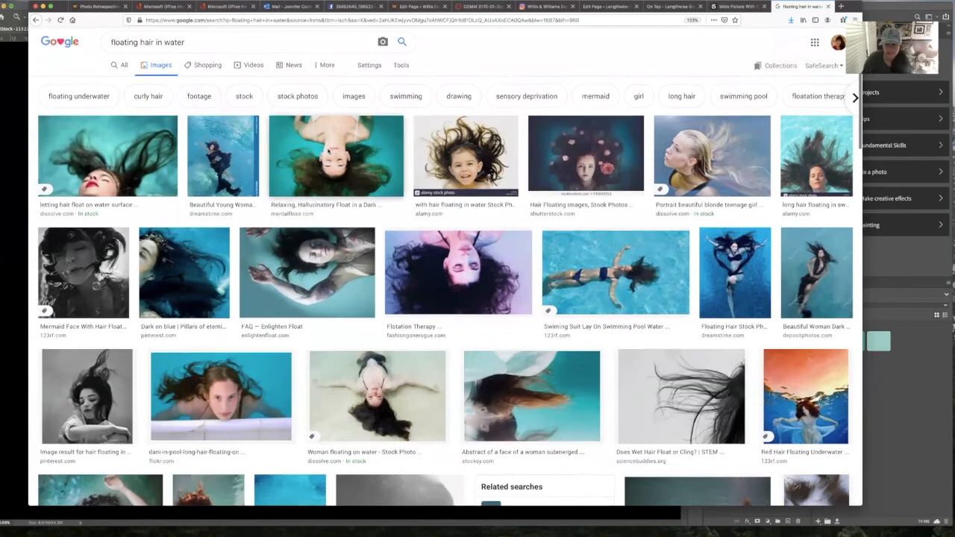
scroll(328, 151, down, 2)
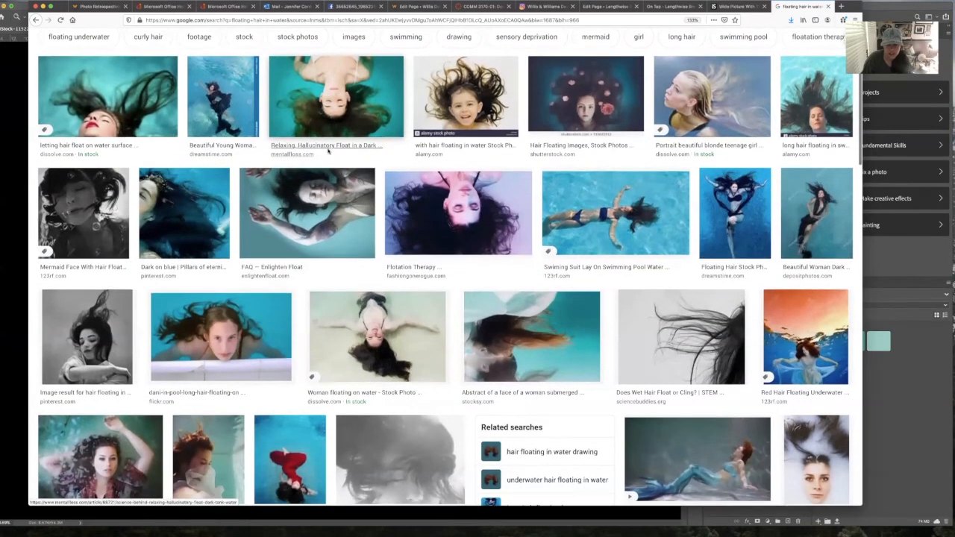
scroll(328, 151, down, 1)
scroll(328, 151, down, 5)
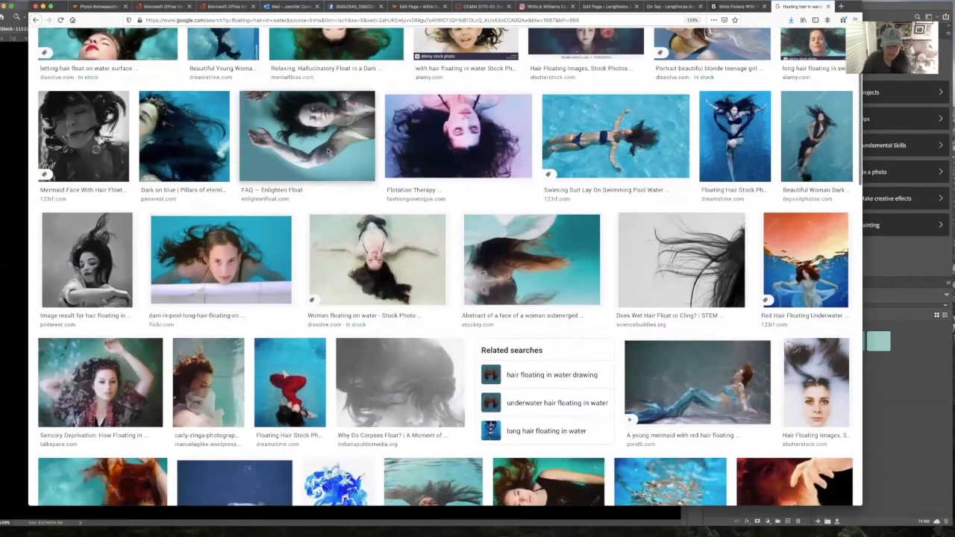
scroll(328, 152, down, 3)
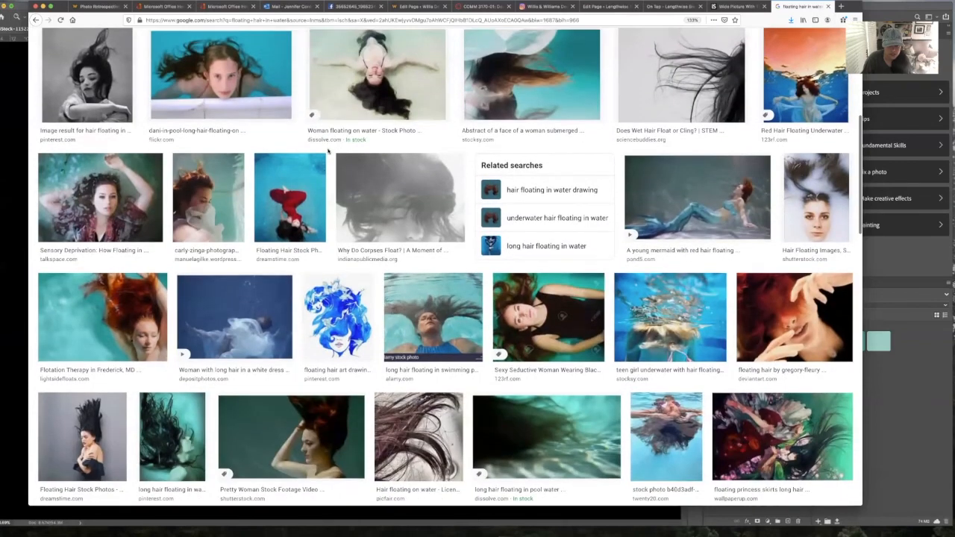
scroll(329, 151, down, 2)
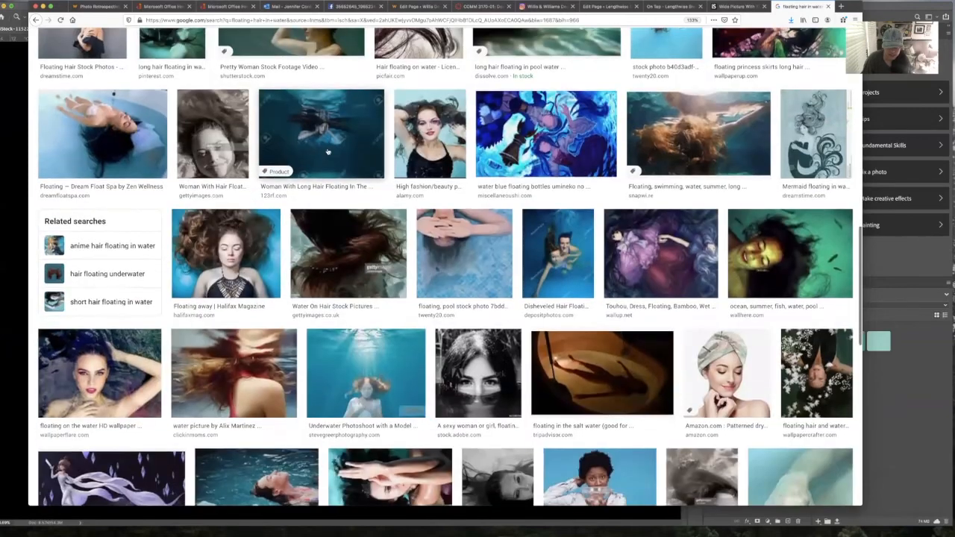
scroll(326, 152, down, 5)
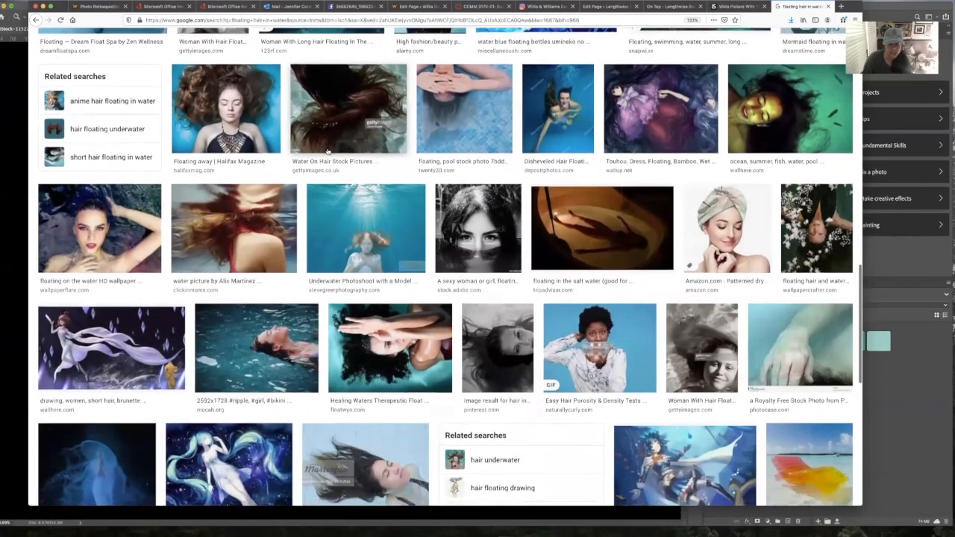
scroll(327, 150, up, 10)
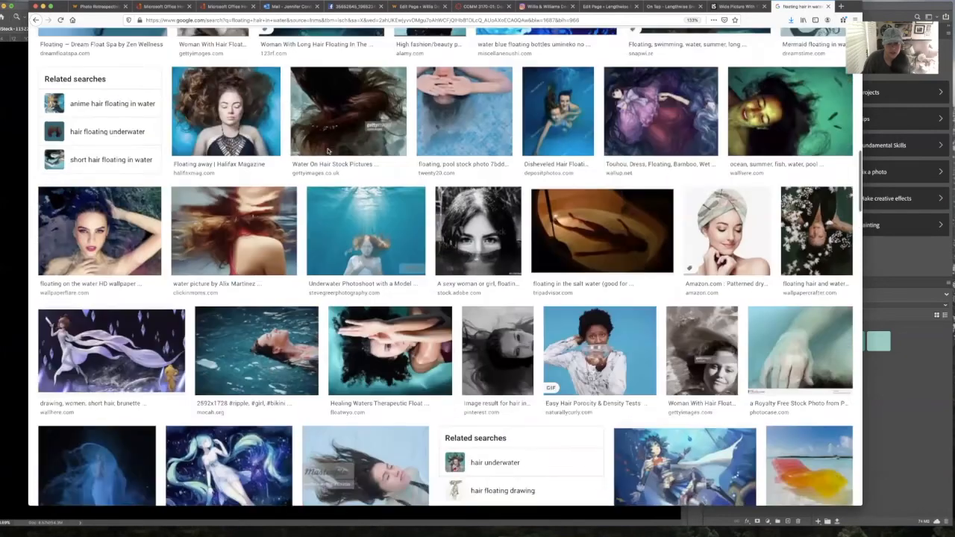
scroll(327, 151, up, 7)
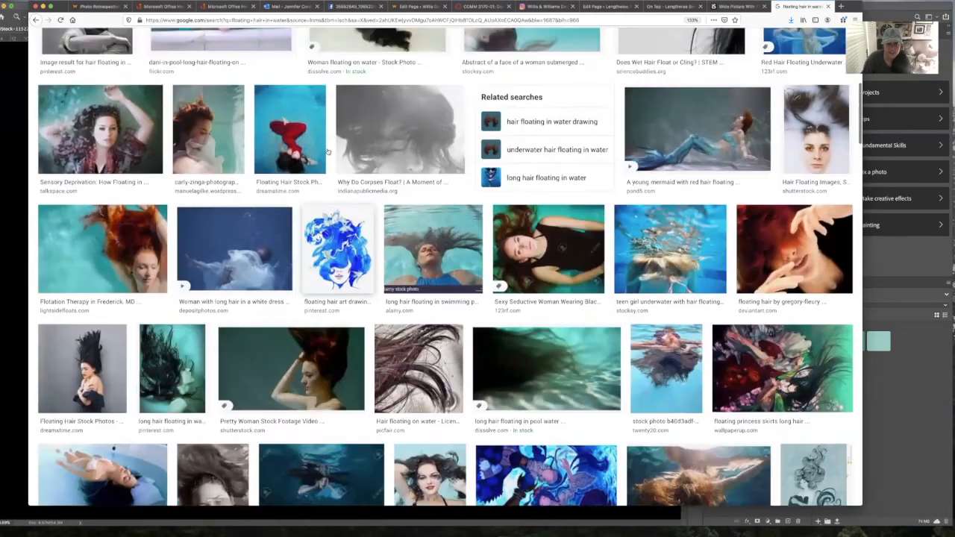
scroll(328, 151, up, 3)
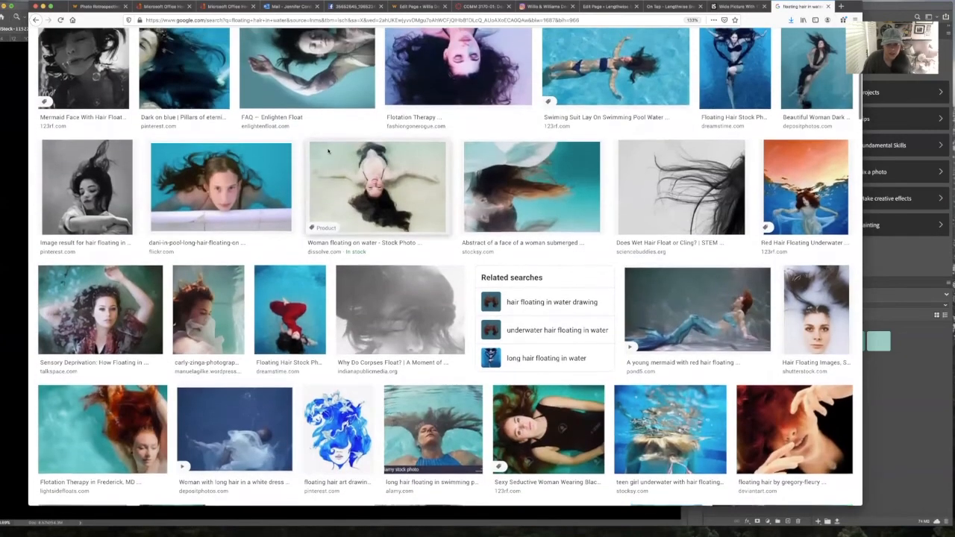
scroll(328, 150, up, 2)
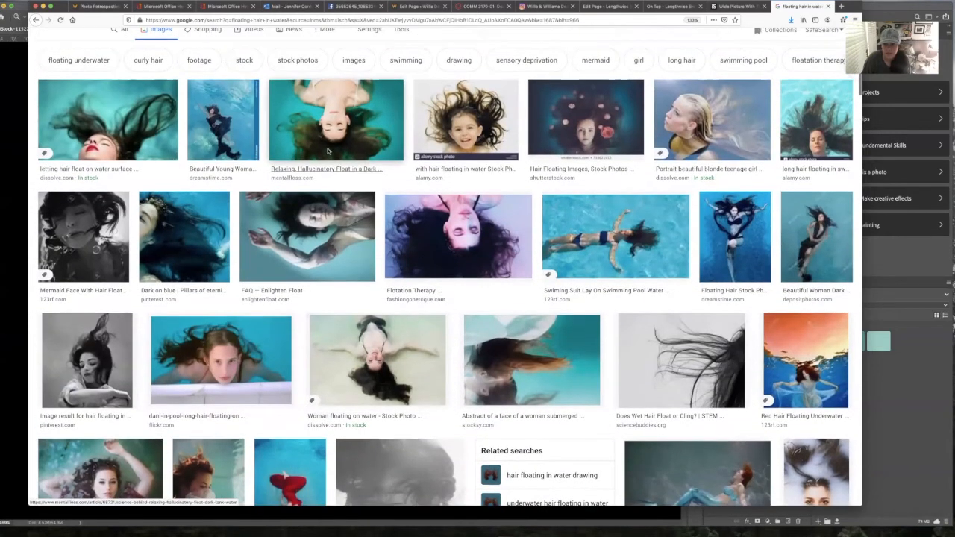
scroll(327, 151, up, 1)
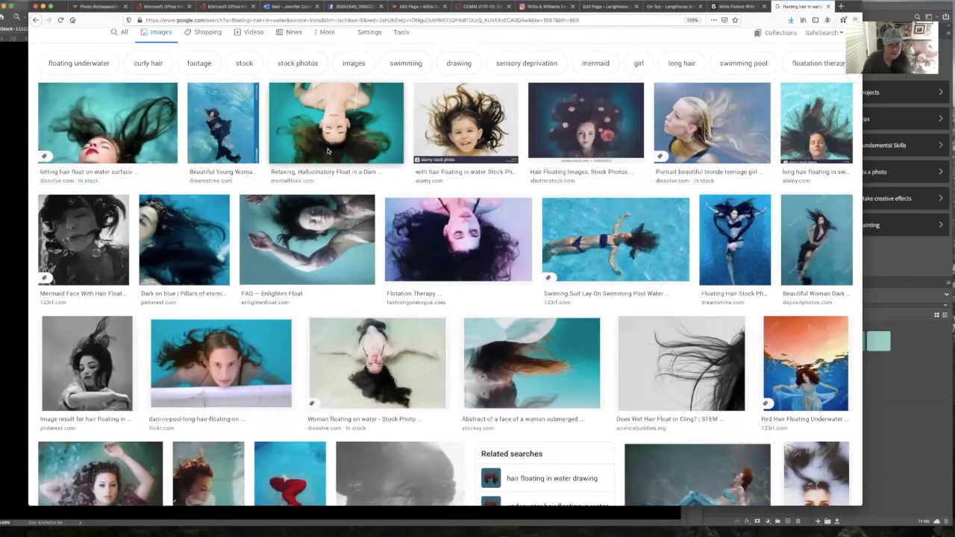
Preview the pool-edge hair photo, then open the related "Dark on blue" image at full size and save it to the Desktop.
click(171, 134)
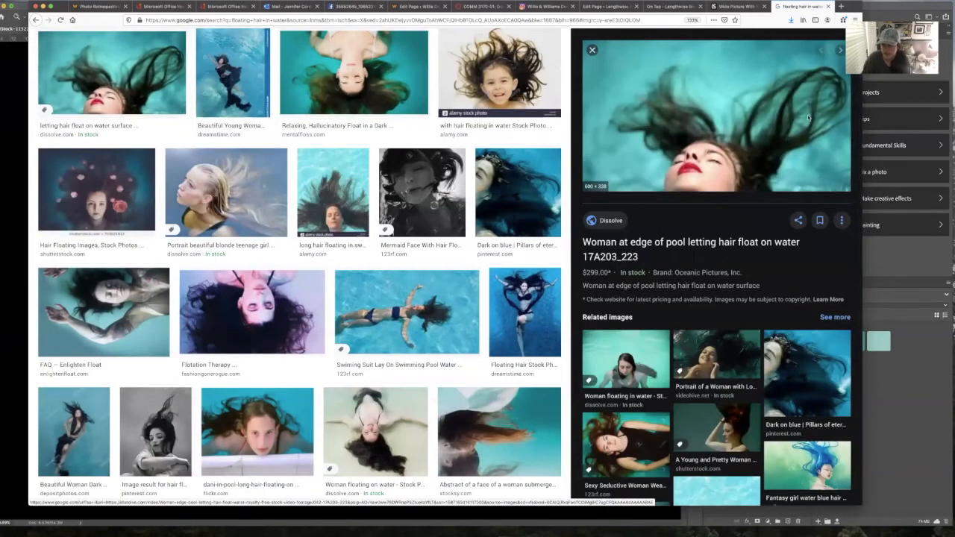
click(832, 342)
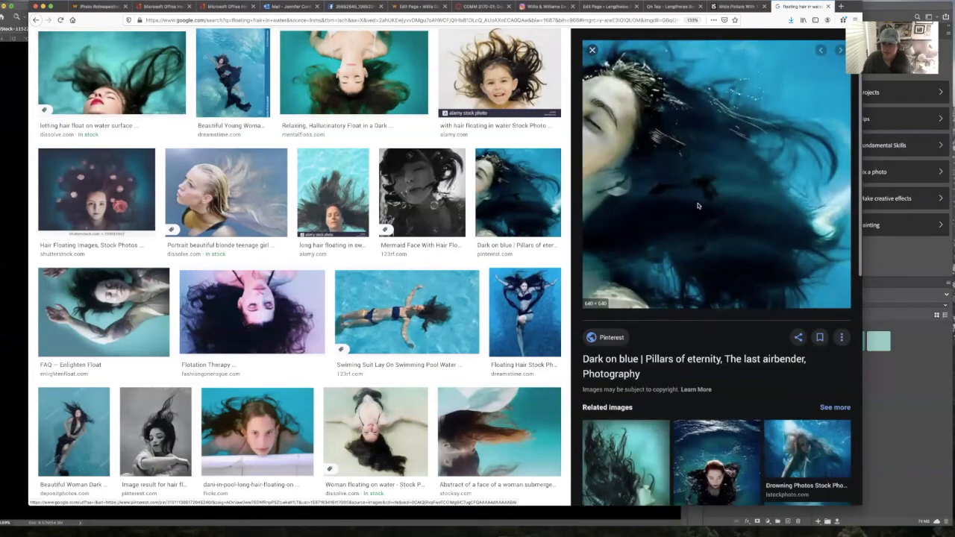
drag(839, 4, 794, 5)
right_click(706, 100)
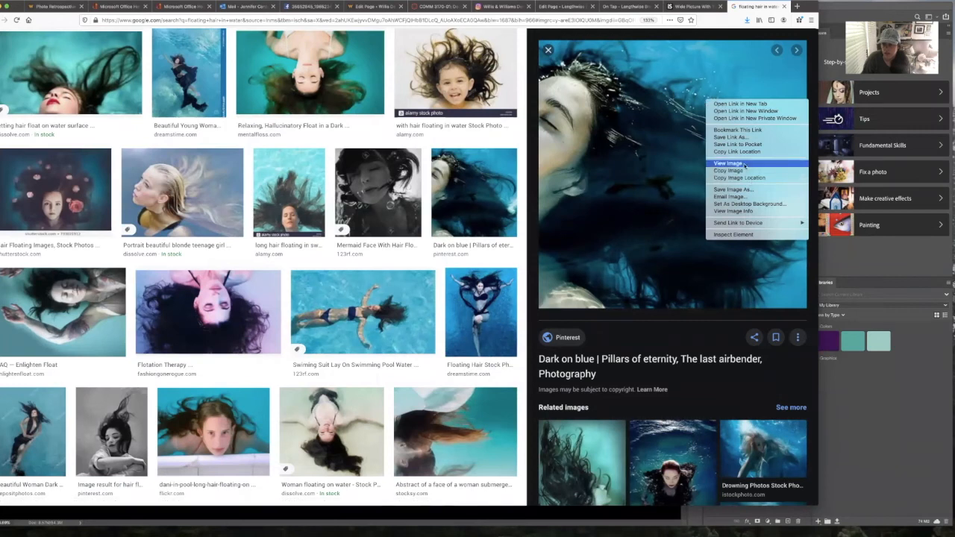
click(743, 165)
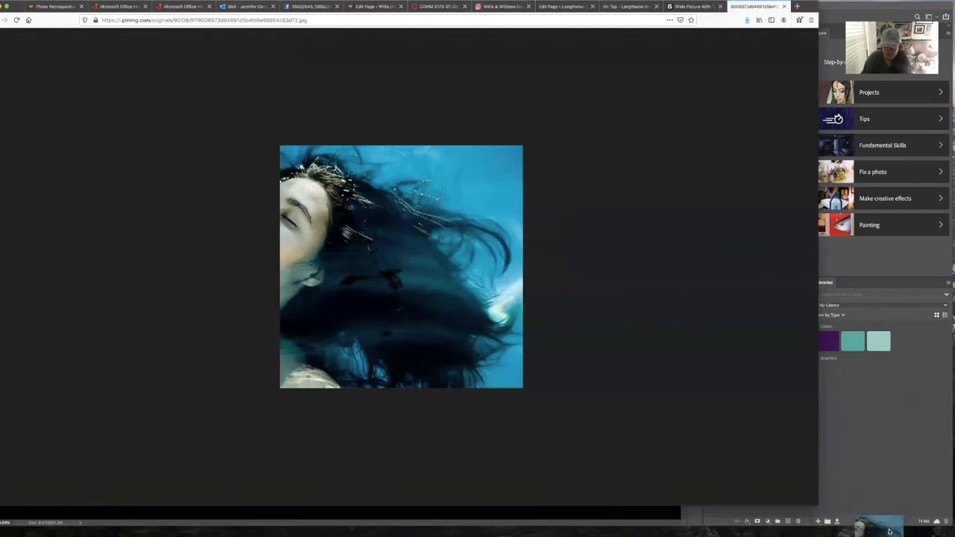
Switch back to Photoshop and open the saved dark floating hair JPEG from the Desktop.
click(642, 527)
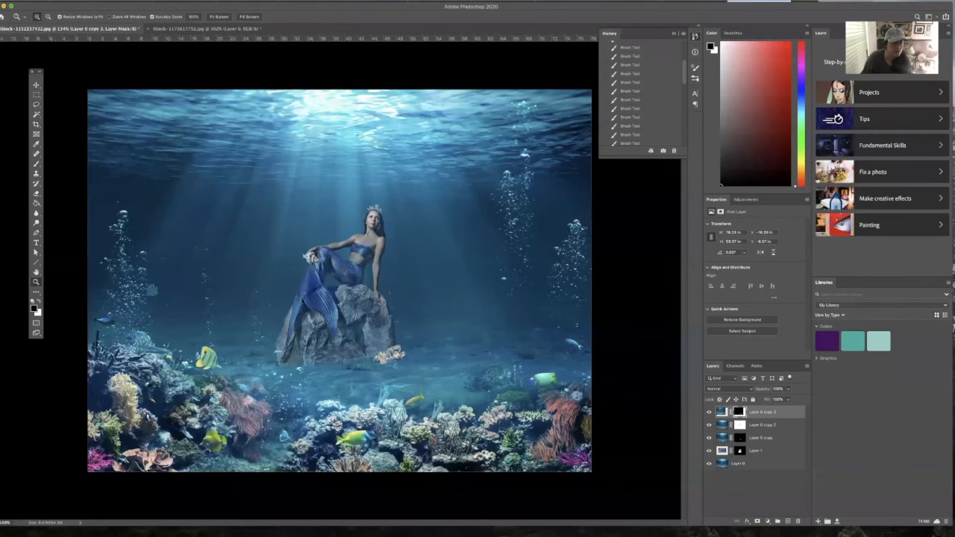
click(47, 1)
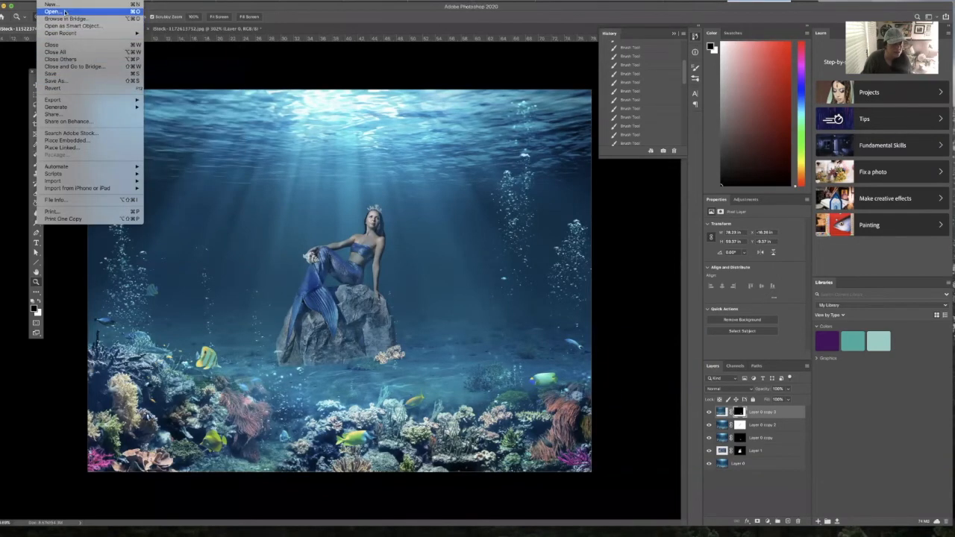
click(65, 12)
click(338, 141)
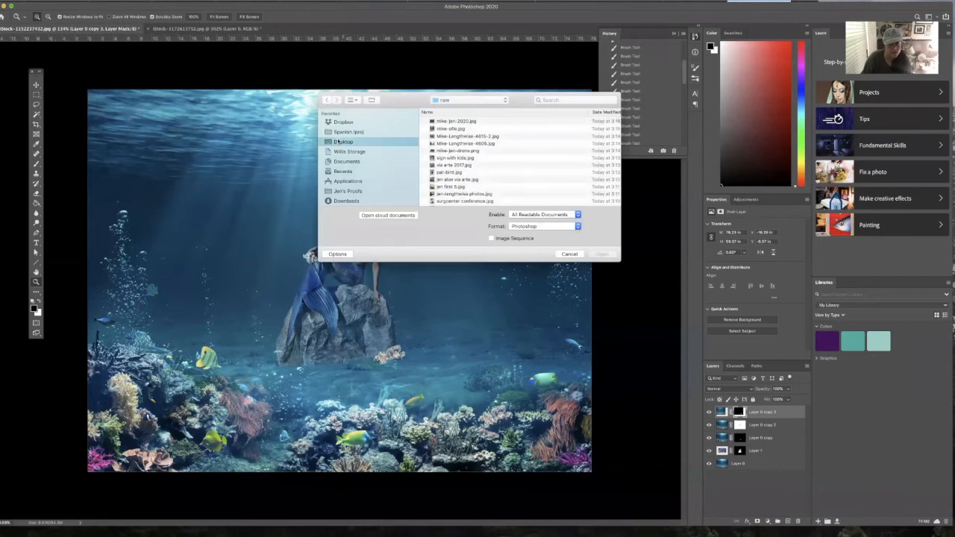
click(451, 122)
click(603, 254)
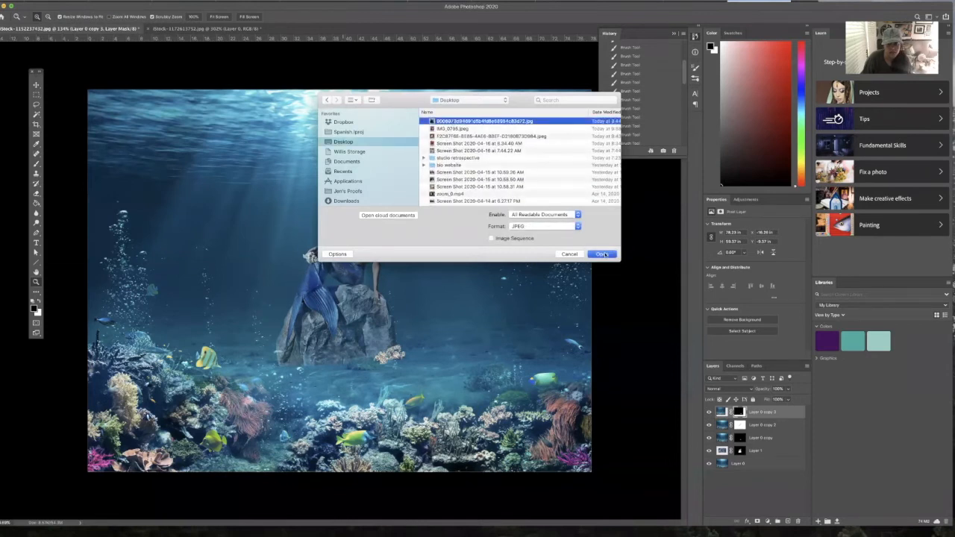
Float the hair image in its own window and bring it into the reef composite as a new layer near the mermaid.
drag(321, 30, 609, 217)
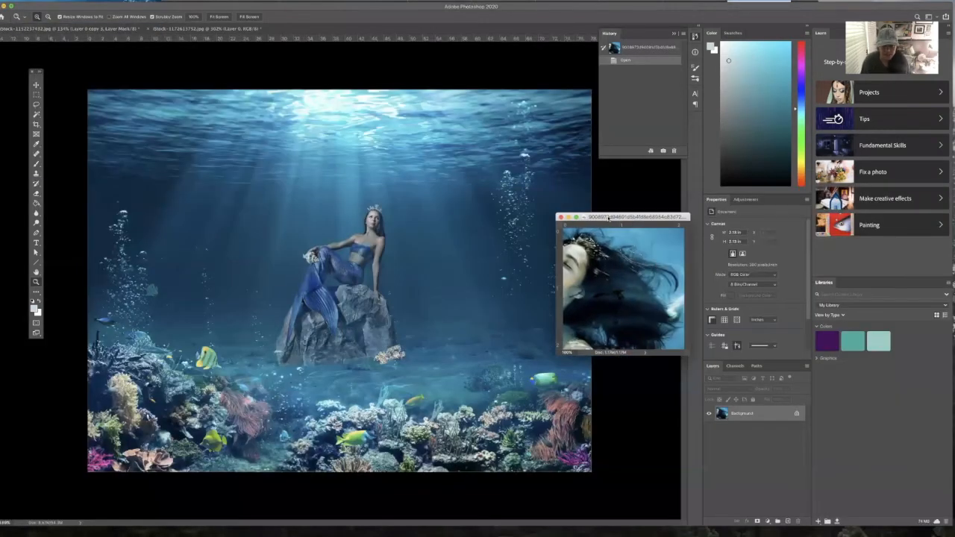
key(v)
drag(430, 234, 435, 257)
Scale the hair layer down with Free Transform and position it over the mermaid's head so the hair flows behind her.
key(ctrl+t)
drag(529, 164, 433, 260)
drag(399, 295, 400, 238)
drag(434, 271, 397, 241)
key(Return)
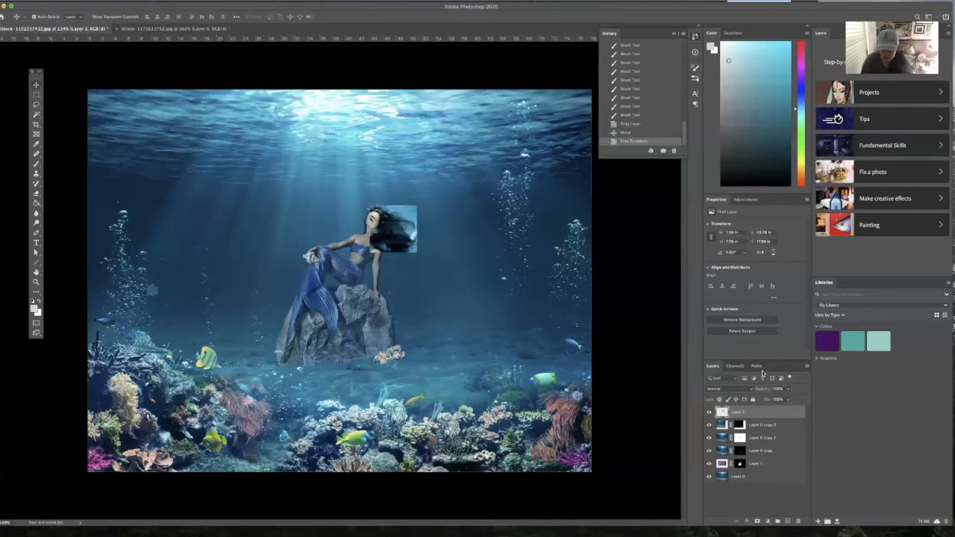
Move the hair layer directly above the mermaid layer, beneath the water haze copies, and add a layer mask to it.
drag(761, 414, 743, 452)
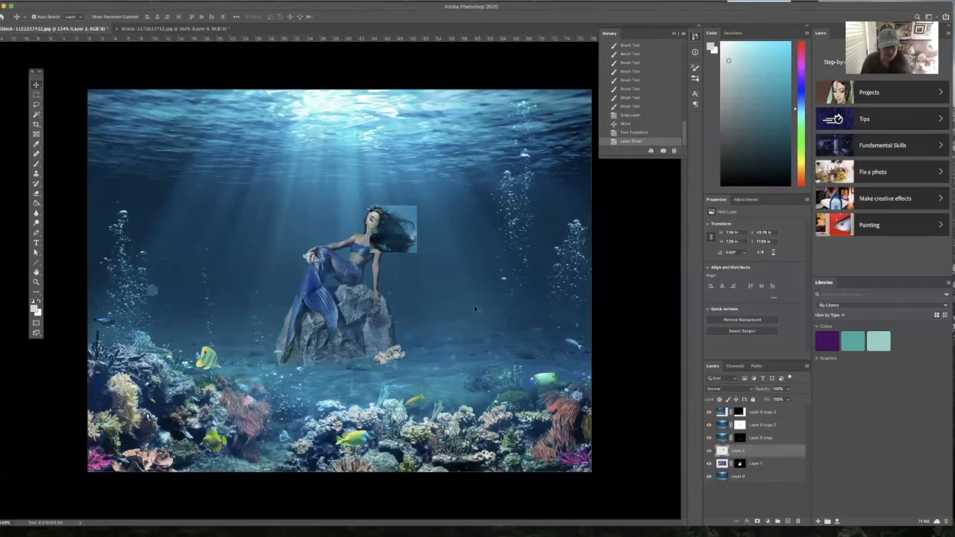
click(757, 521)
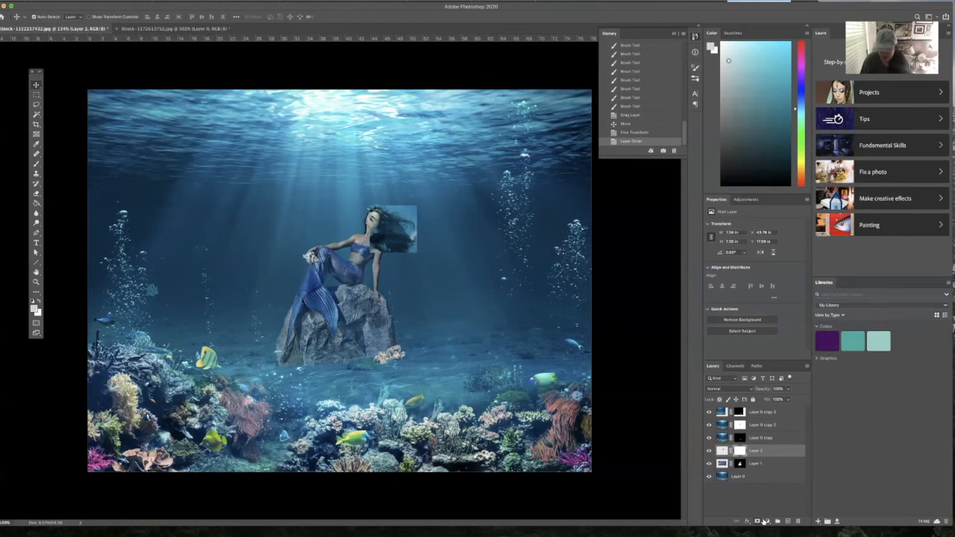
Brush away the hair photo's face and shoulder over the mermaid on the mask, and place the hair layer beneath the mermaid layer.
click(36, 165)
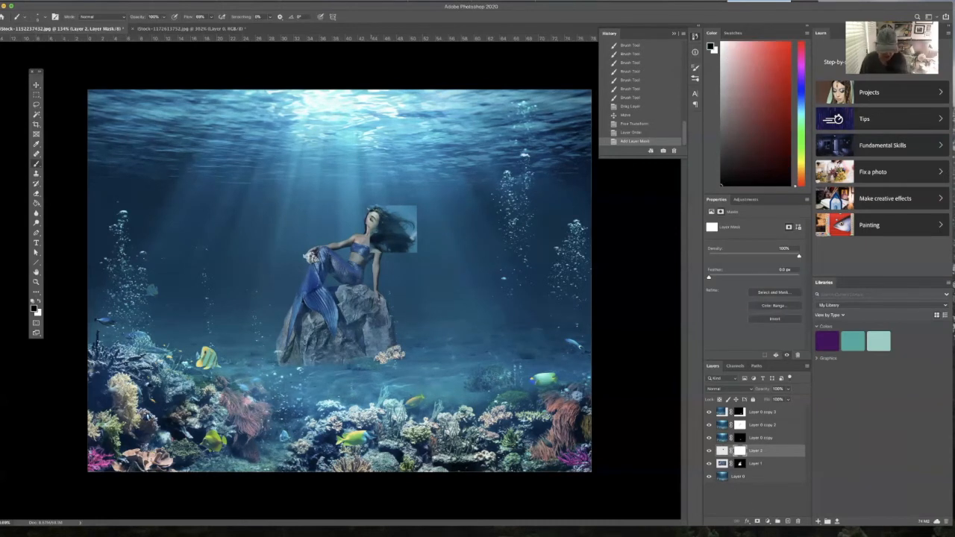
key(bracketright)
click(375, 248)
click(375, 247)
click(376, 246)
click(377, 246)
click(376, 244)
click(377, 245)
click(375, 245)
click(377, 240)
click(376, 237)
click(372, 233)
click(372, 227)
click(373, 221)
click(373, 216)
click(371, 217)
drag(768, 454, 768, 470)
click(379, 204)
click(374, 206)
click(382, 203)
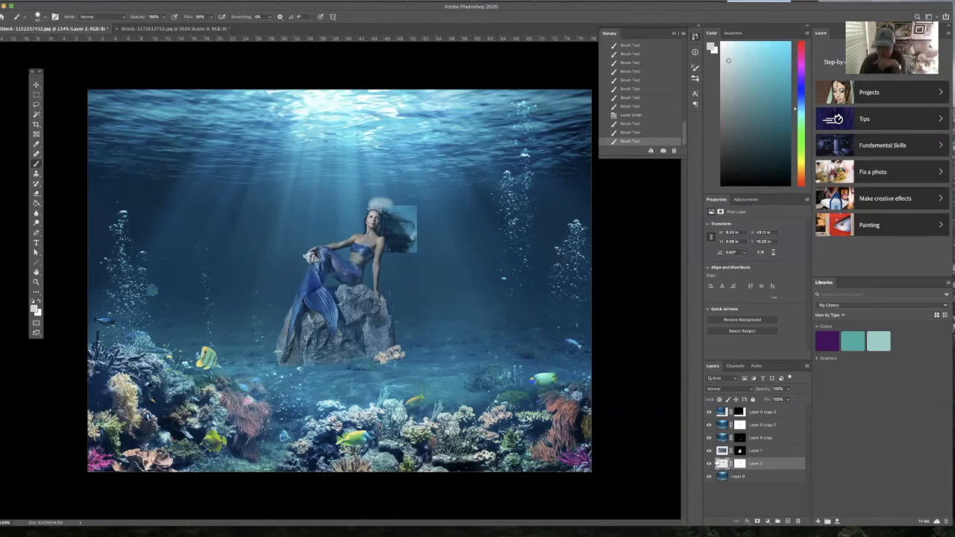
click(641, 115)
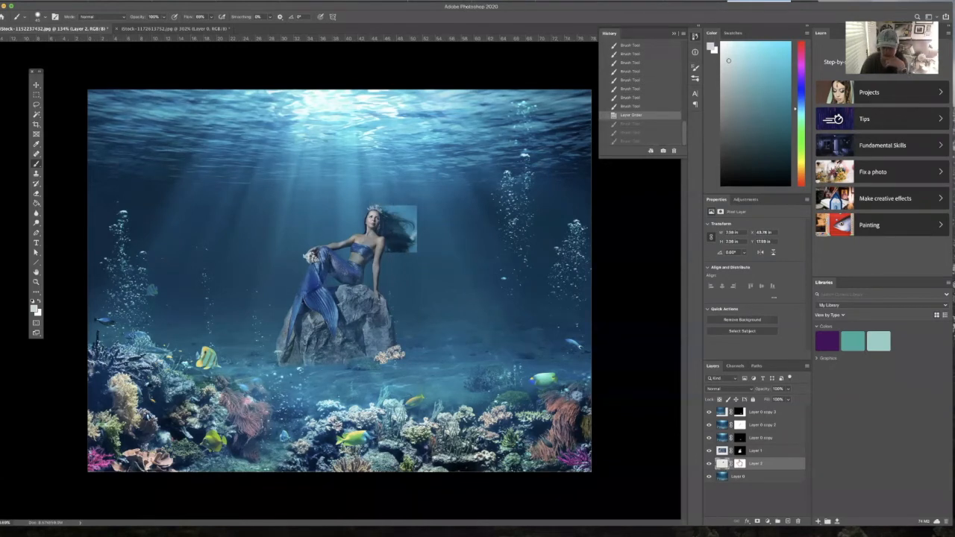
click(741, 464)
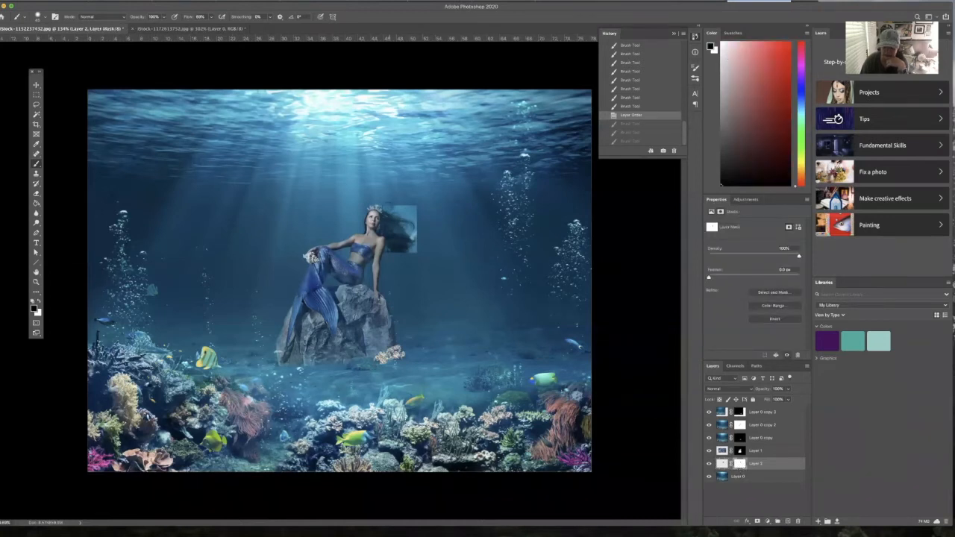
click(631, 141)
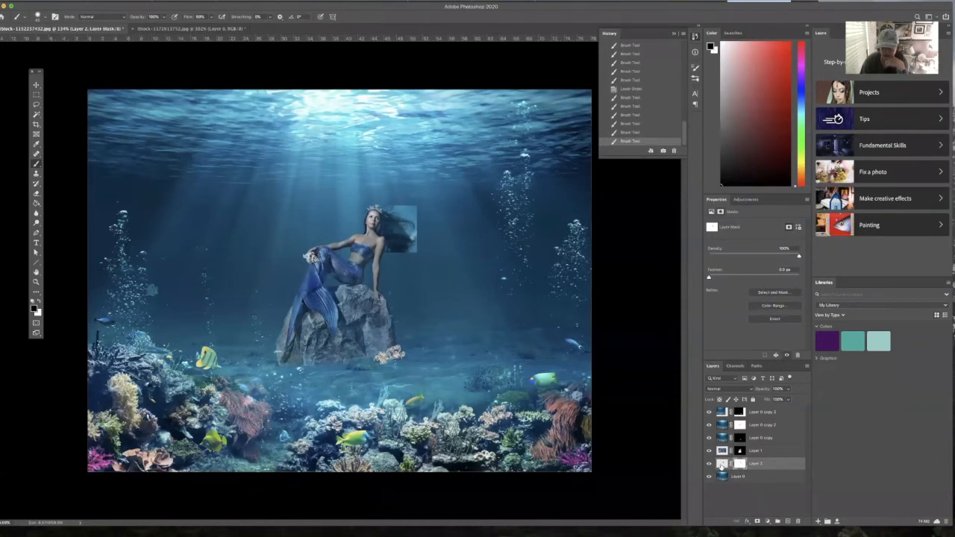
click(722, 464)
drag(385, 215, 452, 210)
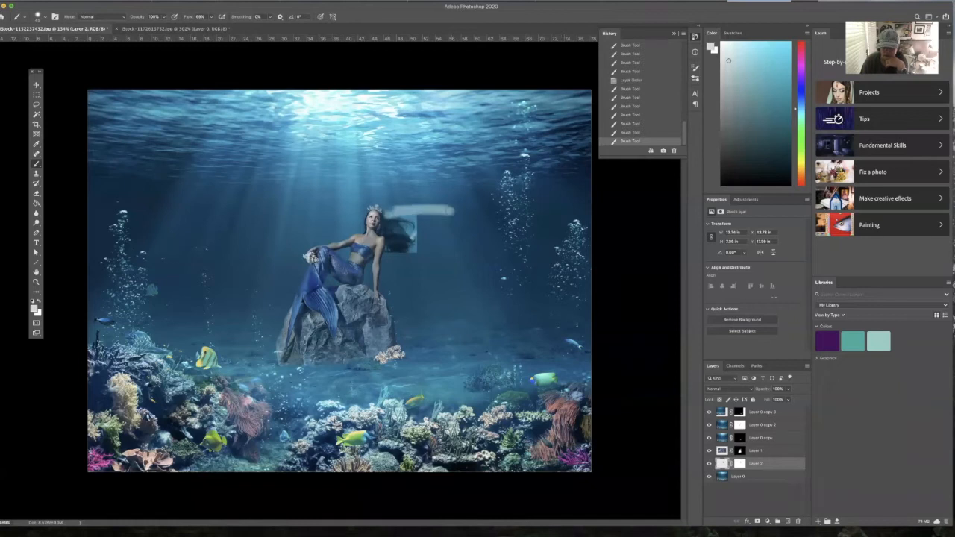
click(640, 133)
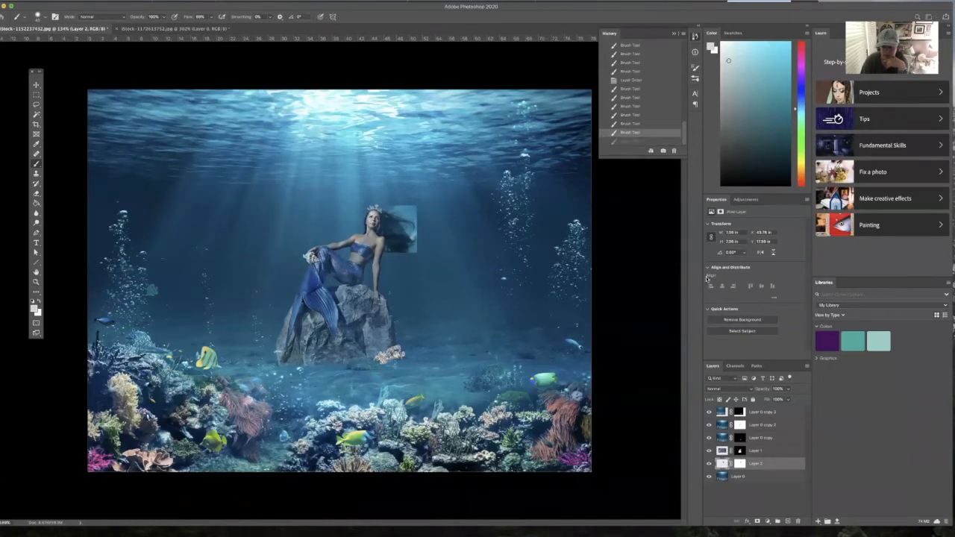
Try to brush away the photo background above the hair on the hair layer's mask.
click(739, 463)
click(396, 210)
click(389, 214)
click(396, 211)
click(407, 211)
click(635, 132)
click(635, 123)
click(637, 115)
click(635, 106)
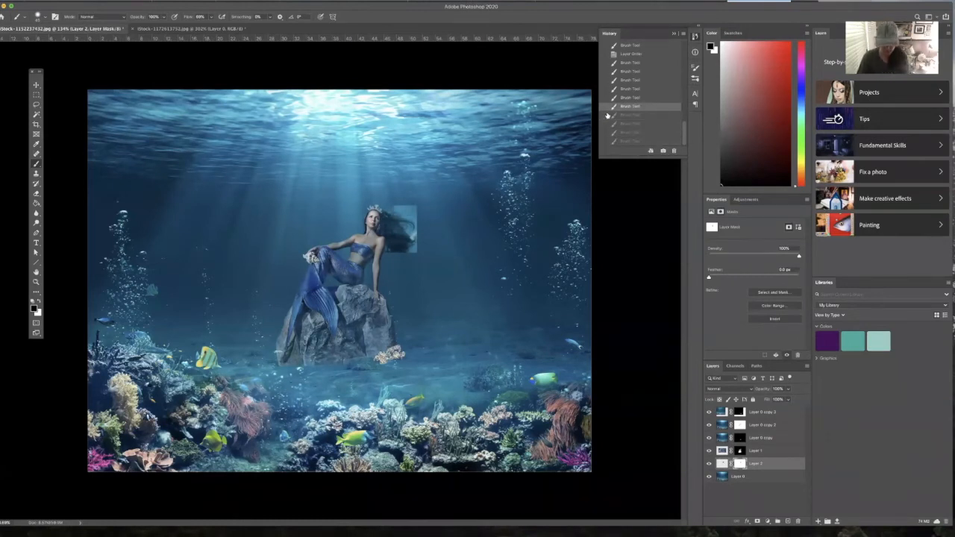
Brush out the lighter photo background along the upper and outer edges of the hair on its layer mask.
click(415, 222)
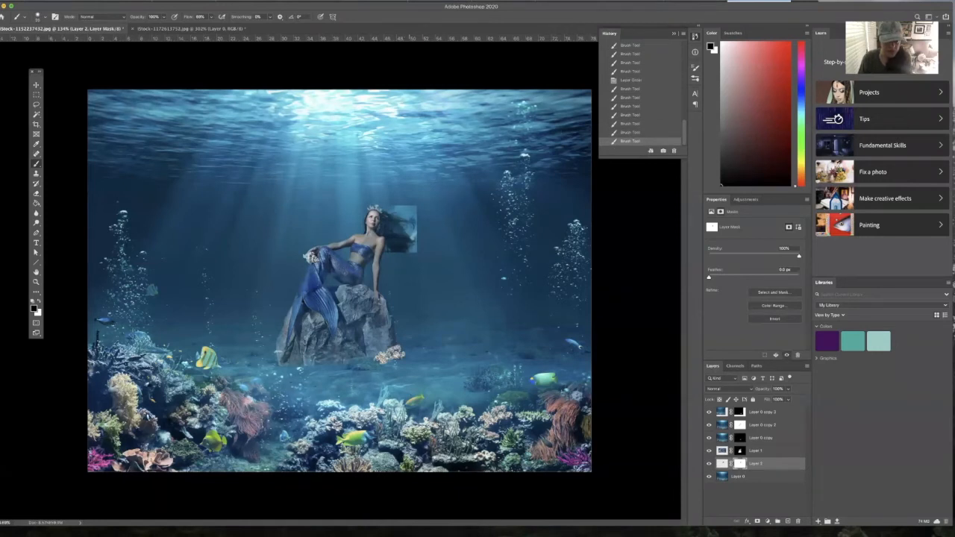
click(403, 215)
click(404, 208)
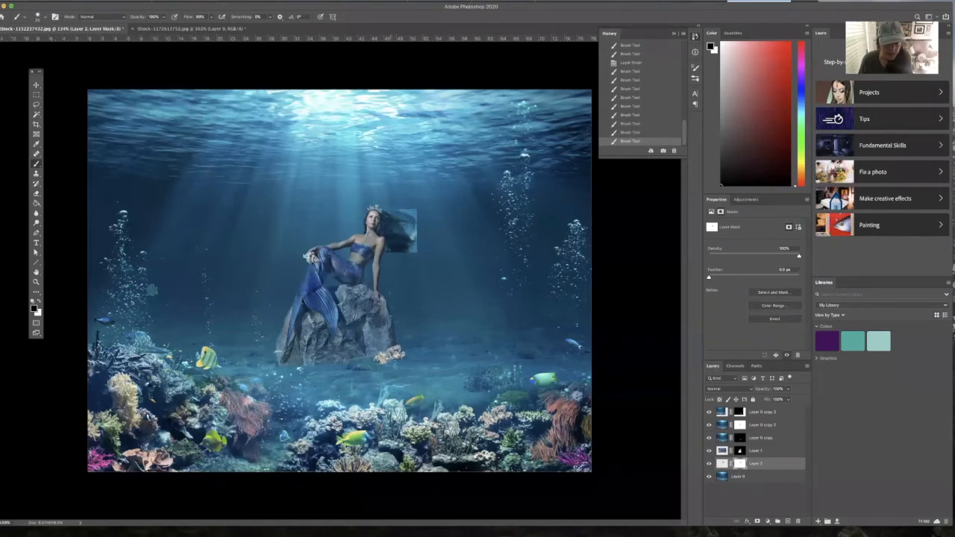
click(406, 214)
click(413, 212)
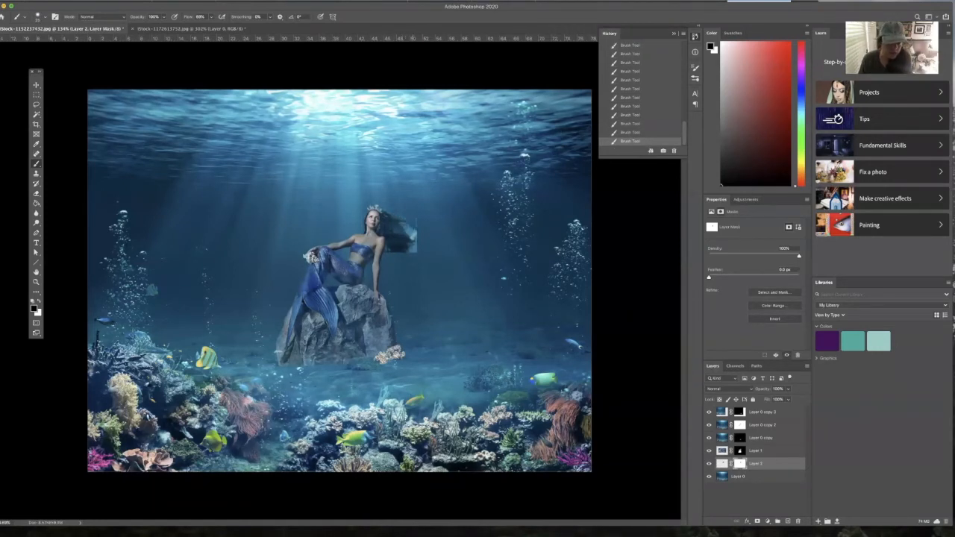
Restore the hair photo's hidden areas by painting white on its layer mask around the mermaid's head.
click(36, 283)
drag(402, 255, 440, 276)
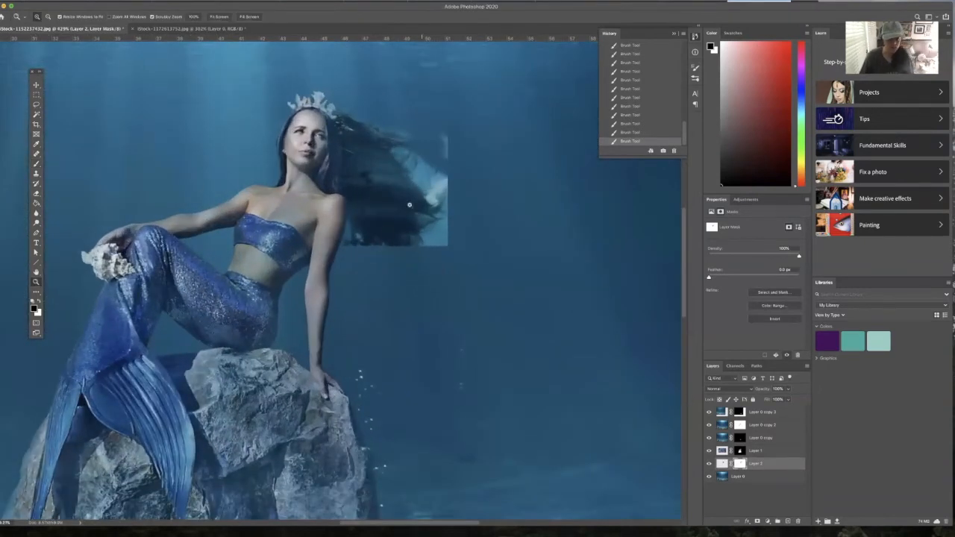
key(b)
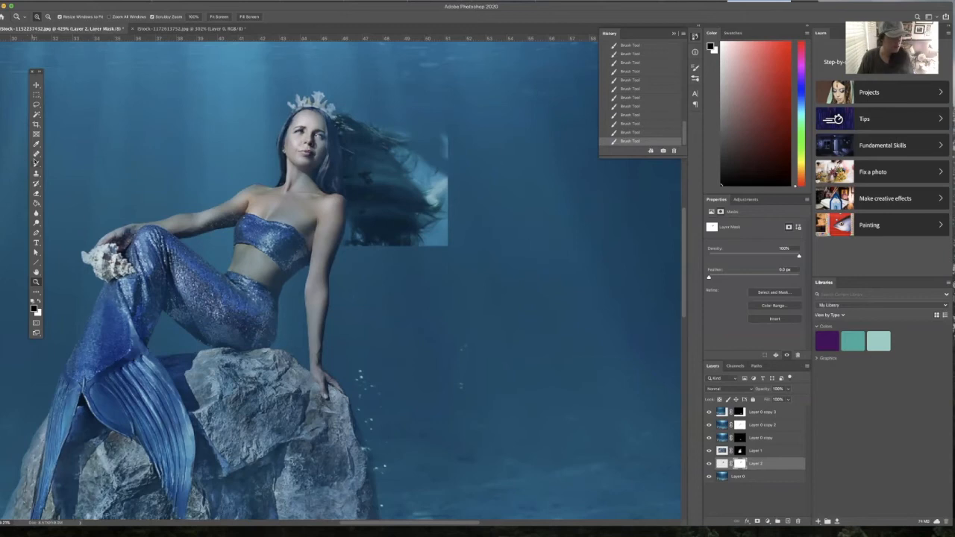
key(x)
key(backslash)
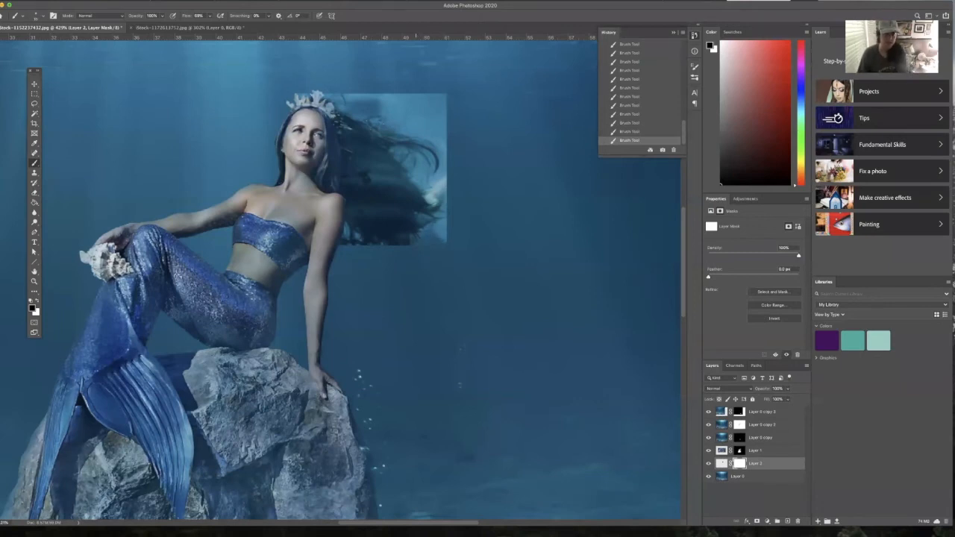
Mask out the photo background below, beside and above the floating hair with black brush strokes, enlarging the brush for the upper area.
drag(355, 242, 350, 230)
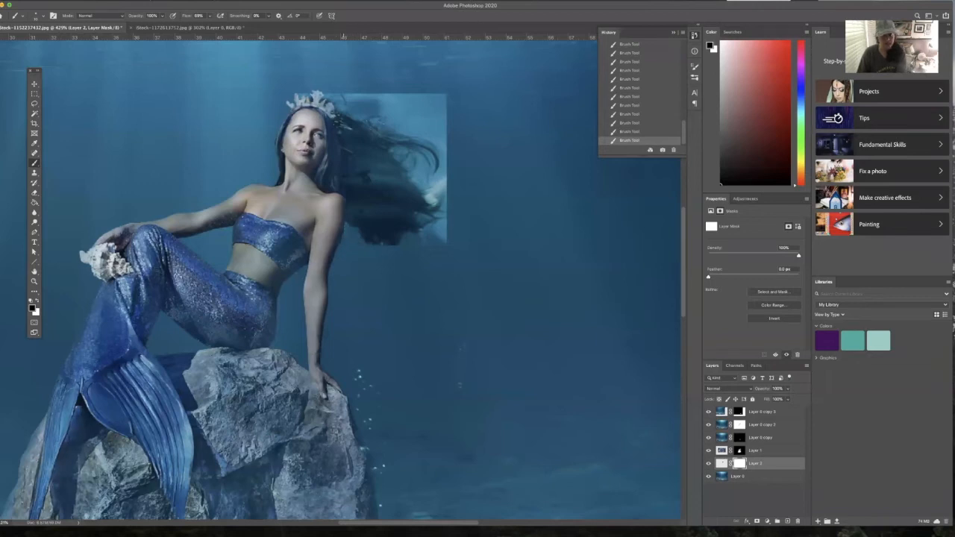
drag(443, 227, 448, 238)
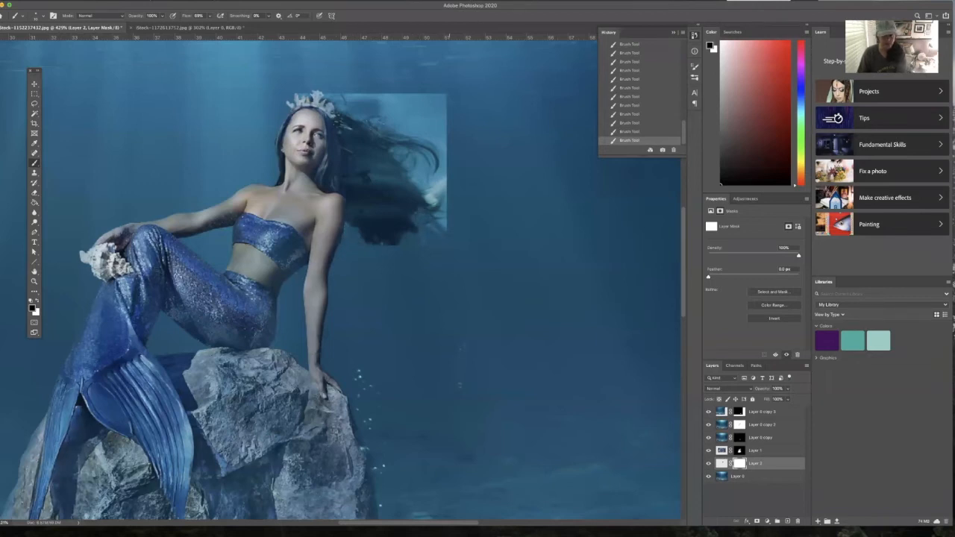
mouse_move(340, 97)
mouse_down()
mouse_move(329, 96)
mouse_move(364, 121)
mouse_move(435, 134)
mouse_up()
mouse_move(382, 101)
mouse_down()
mouse_move(358, 100)
mouse_move(445, 100)
mouse_move(354, 96)
mouse_move(446, 100)
mouse_up()
key(])
key(])
drag(379, 124, 446, 129)
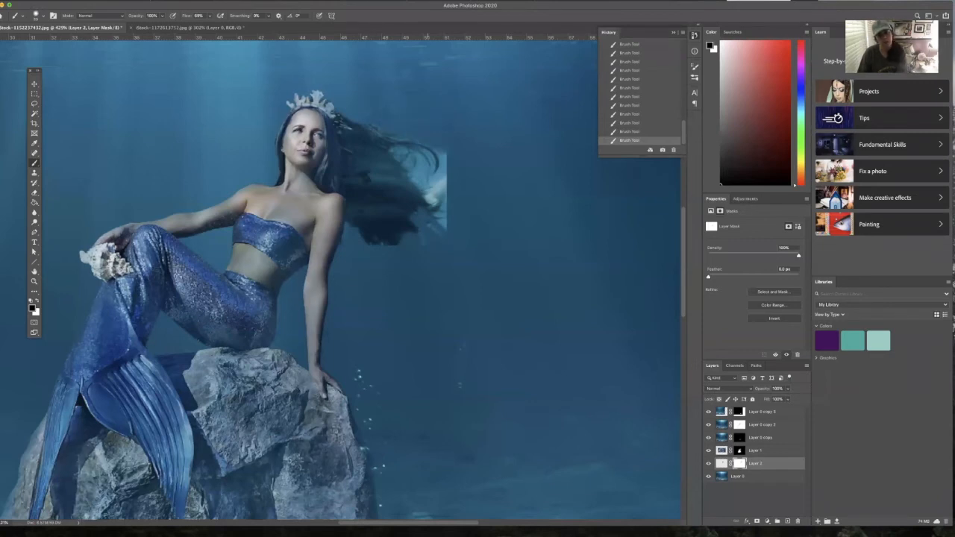
Set the hair layer's blend mode to Soft Light and brush away the pale background patches beyond the hair tips on its mask.
click(722, 388)
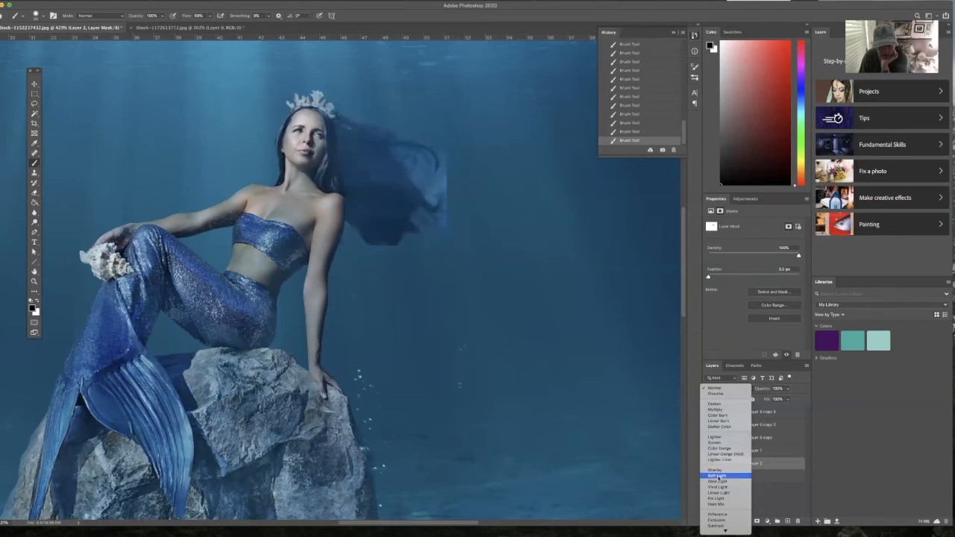
click(718, 476)
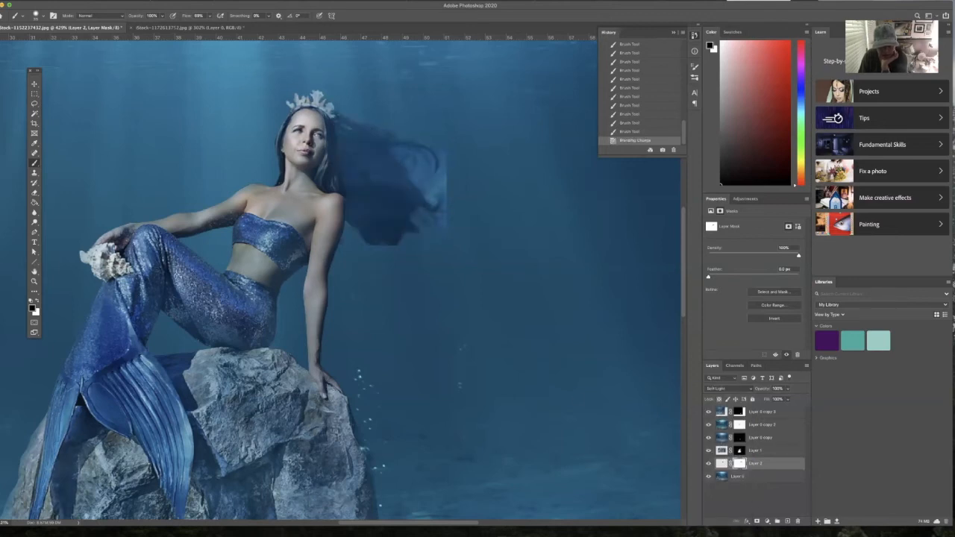
click(440, 191)
click(441, 168)
click(436, 179)
click(430, 192)
click(410, 190)
click(409, 190)
click(409, 190)
click(409, 190)
click(408, 191)
click(409, 191)
click(408, 193)
click(409, 193)
Paint back the hair's outer and lower areas in white on the mask and trim the outer edge again in black.
key(x)
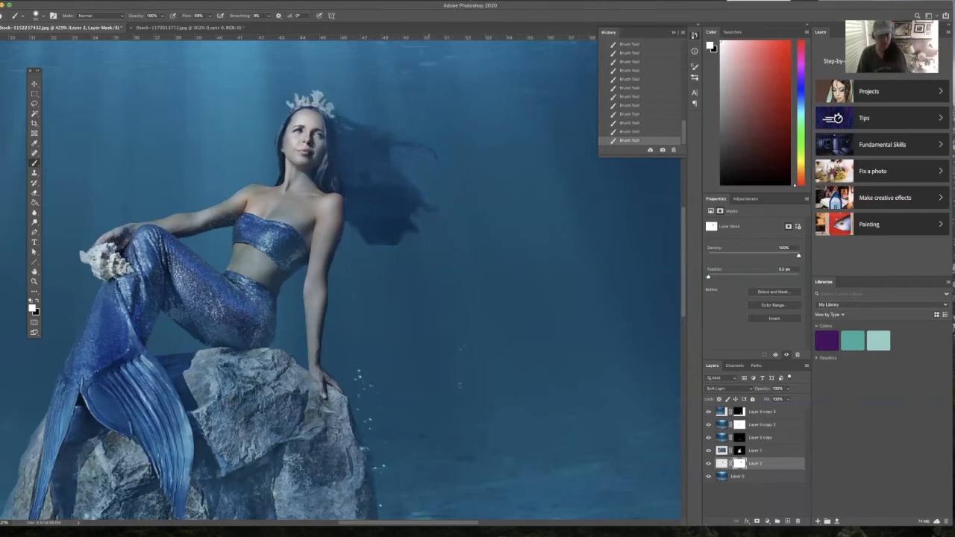
click(439, 179)
click(435, 194)
click(410, 238)
click(352, 229)
key(x)
drag(443, 191, 441, 174)
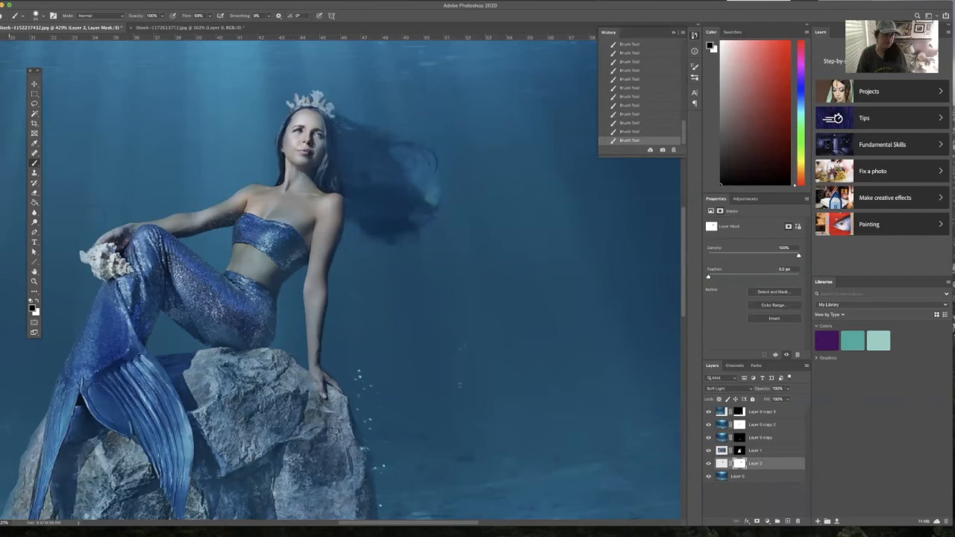
Rotate the hair layer about 23 degrees clockwise with Free Transform and move it closer behind the mermaid's head and shoulder.
key(ctrl+t)
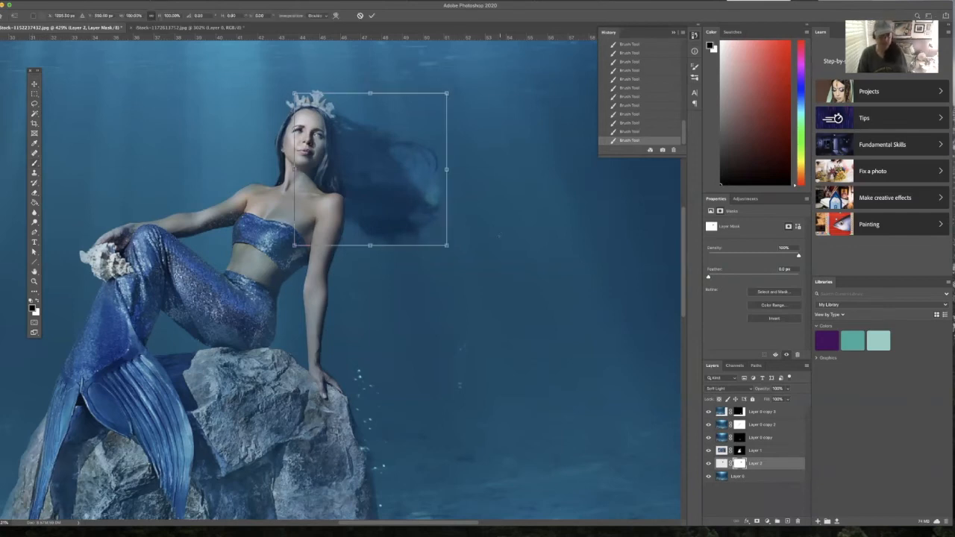
drag(459, 87, 464, 134)
drag(364, 165, 332, 182)
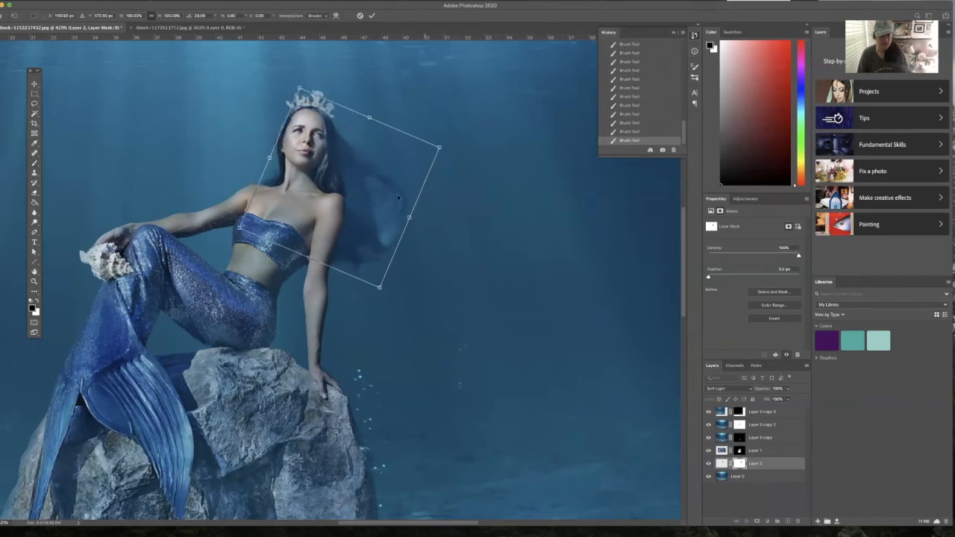
key(Return)
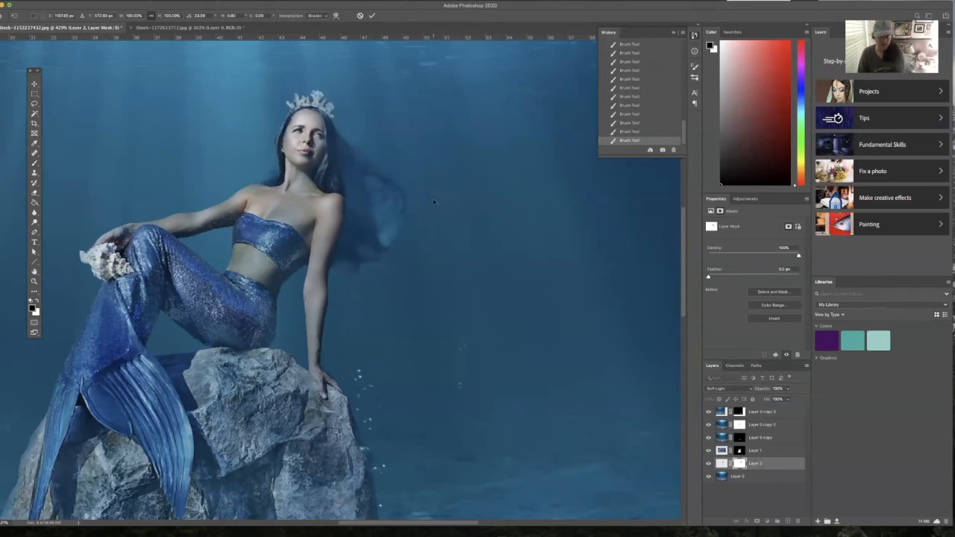
Brush out the hair layer's stray dark tones beside the mermaid's neck and shoulders on its mask.
click(34, 164)
click(270, 179)
click(270, 180)
click(271, 181)
click(272, 180)
click(271, 181)
click(273, 180)
click(274, 179)
click(277, 178)
click(279, 176)
click(323, 224)
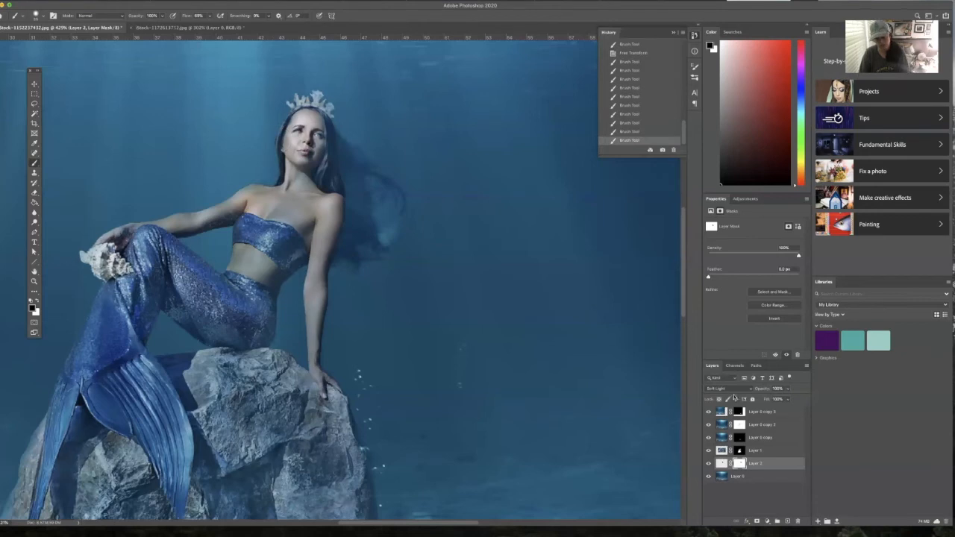
Try the Linear Burn blend mode on the hair layer and return it to Soft Light.
click(729, 388)
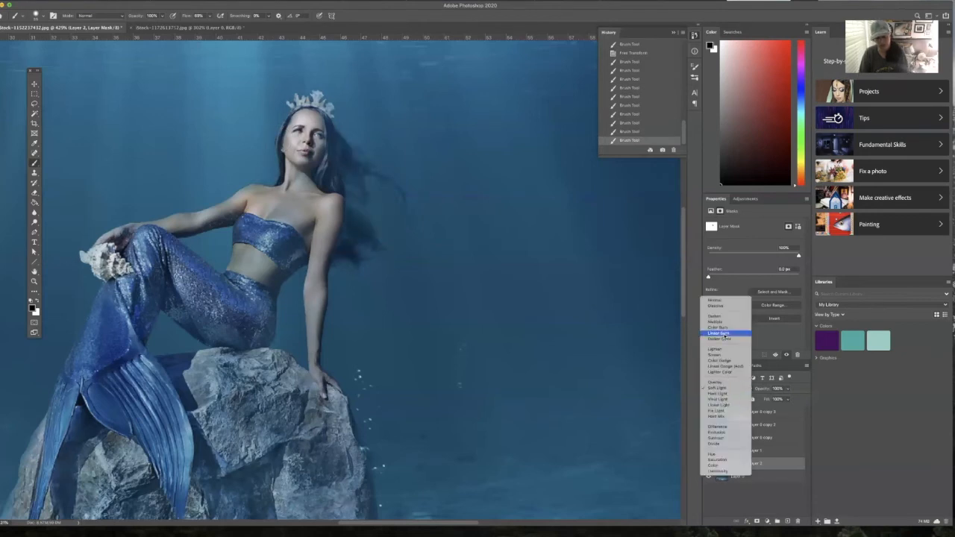
click(726, 336)
click(730, 389)
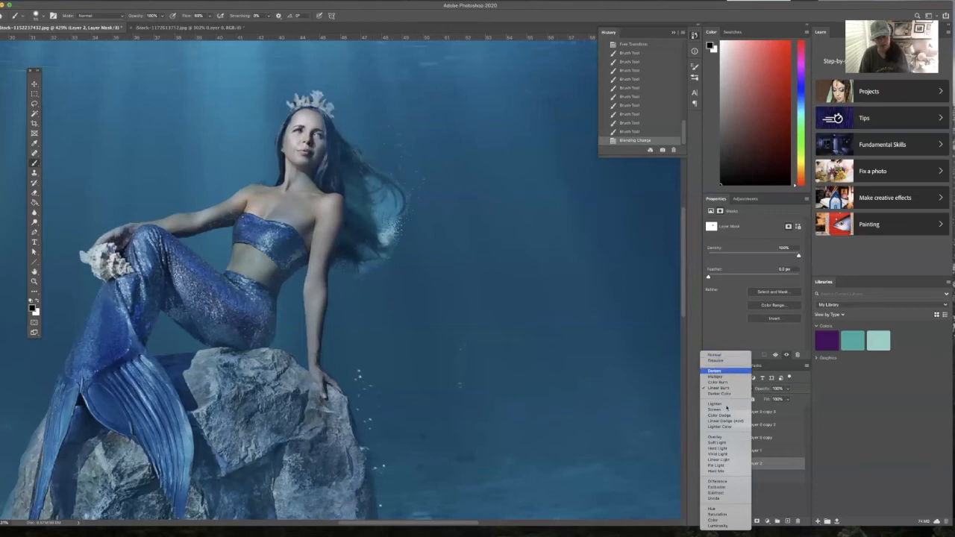
click(722, 443)
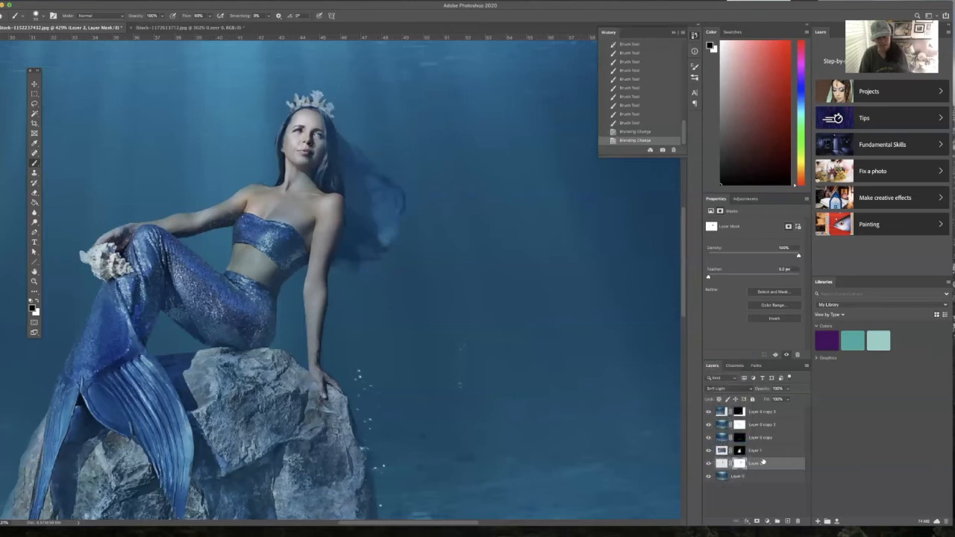
Add a Levels adjustment above the hair layer with a raised black input level, and delete the stray Selective Color adjustment.
click(767, 521)
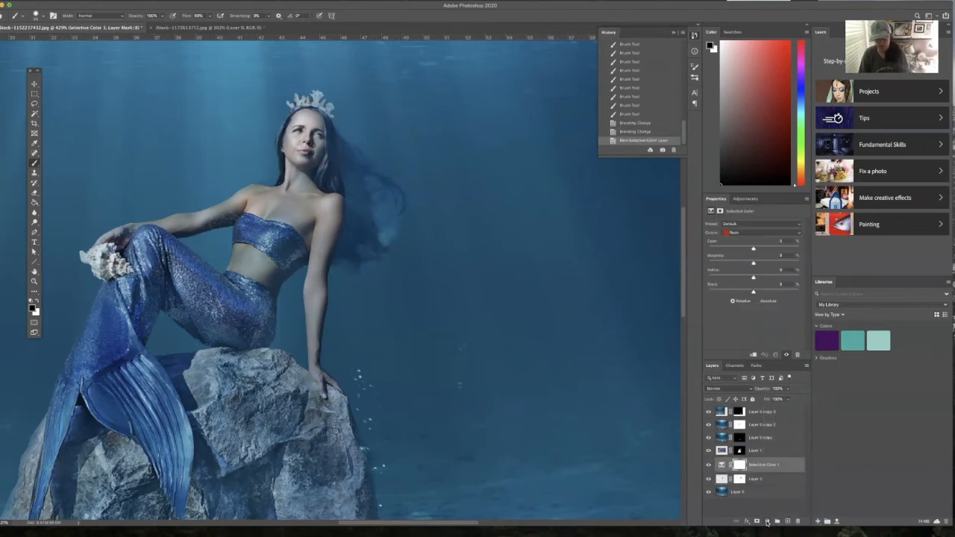
click(767, 522)
click(781, 423)
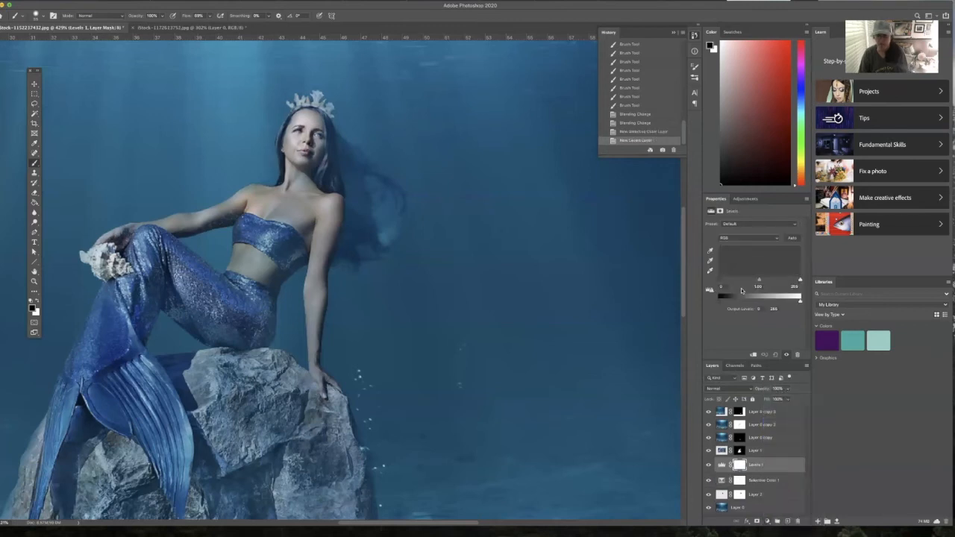
drag(723, 280, 731, 280)
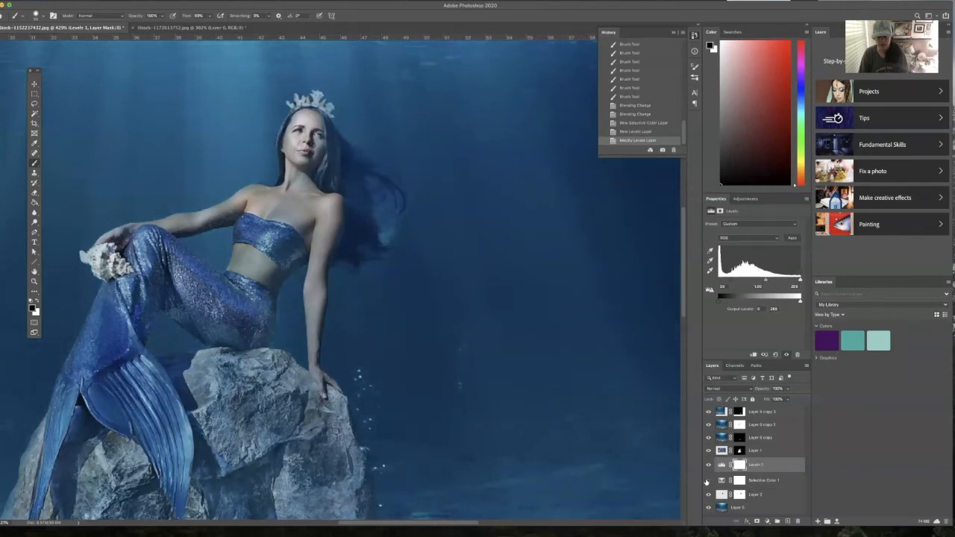
drag(765, 484, 798, 521)
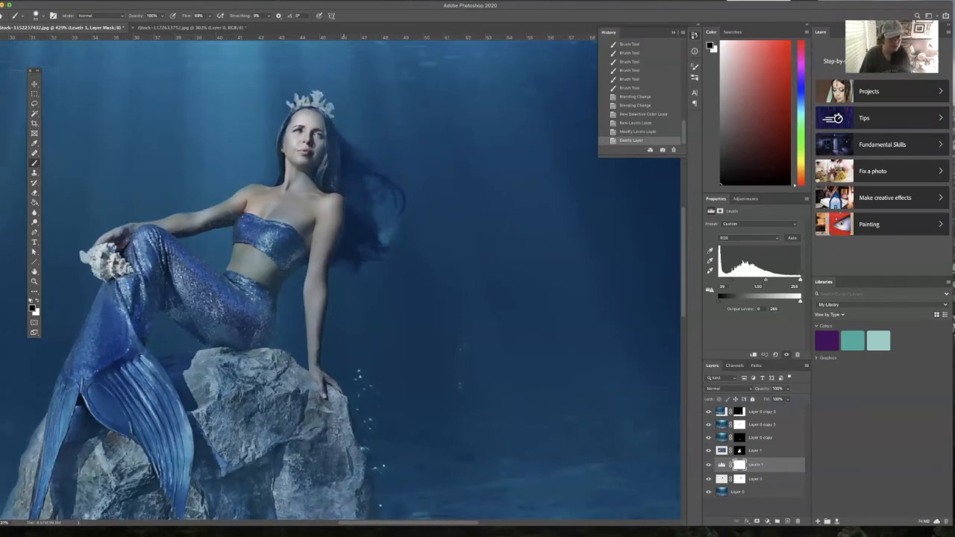
Brush black on the mermaid layer's mask to clean up the edge of her figure.
click(722, 452)
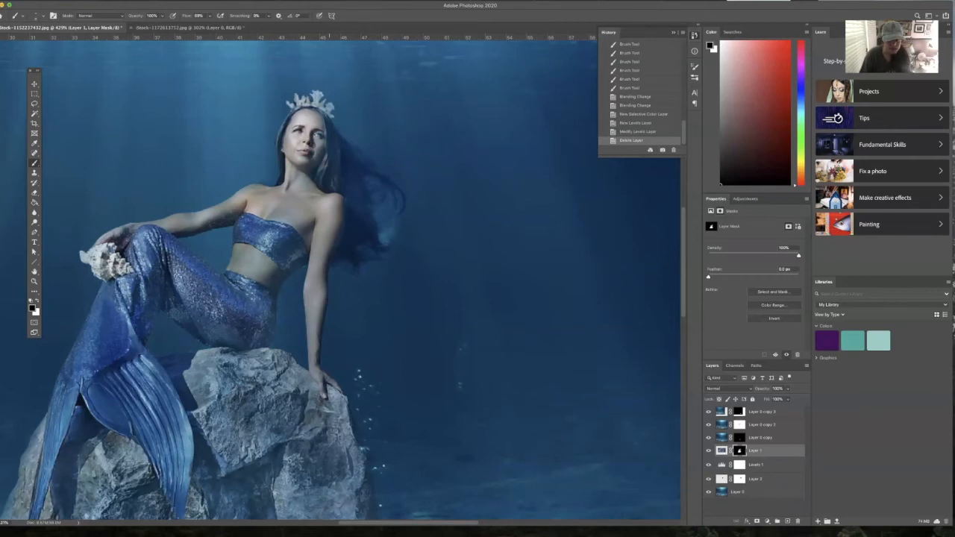
click(339, 397)
click(335, 397)
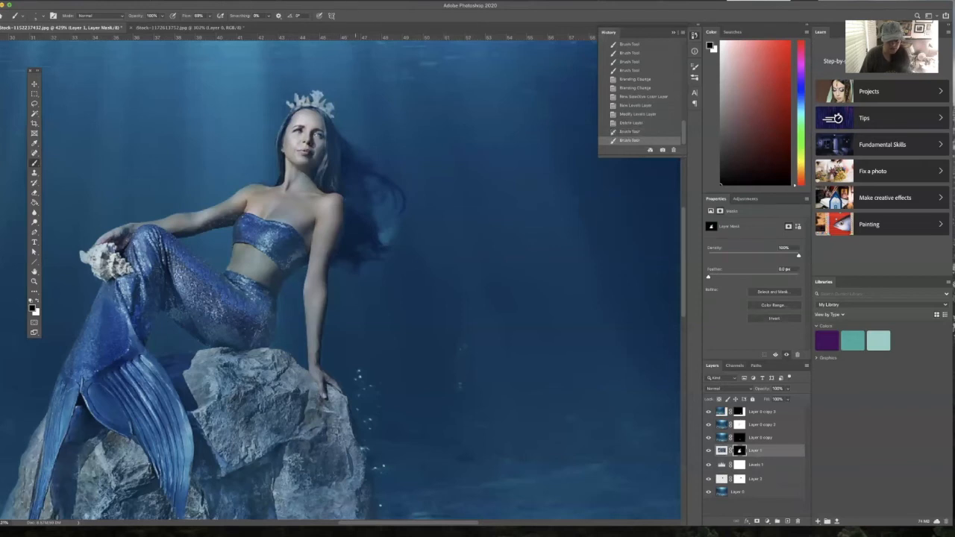
Try to brush away stray tones with light grey and white directly on the hair layer, and revert to an earlier history state.
click(727, 480)
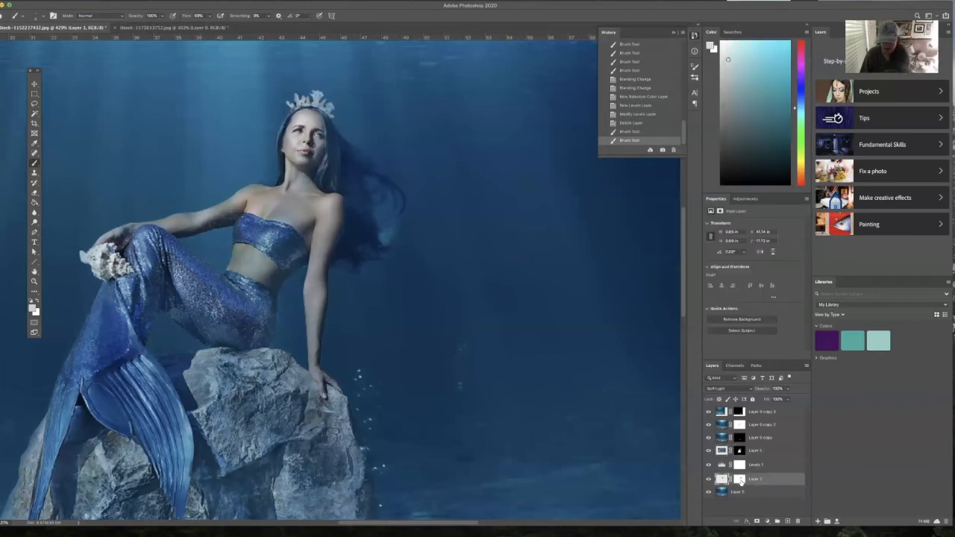
click(341, 397)
click(345, 397)
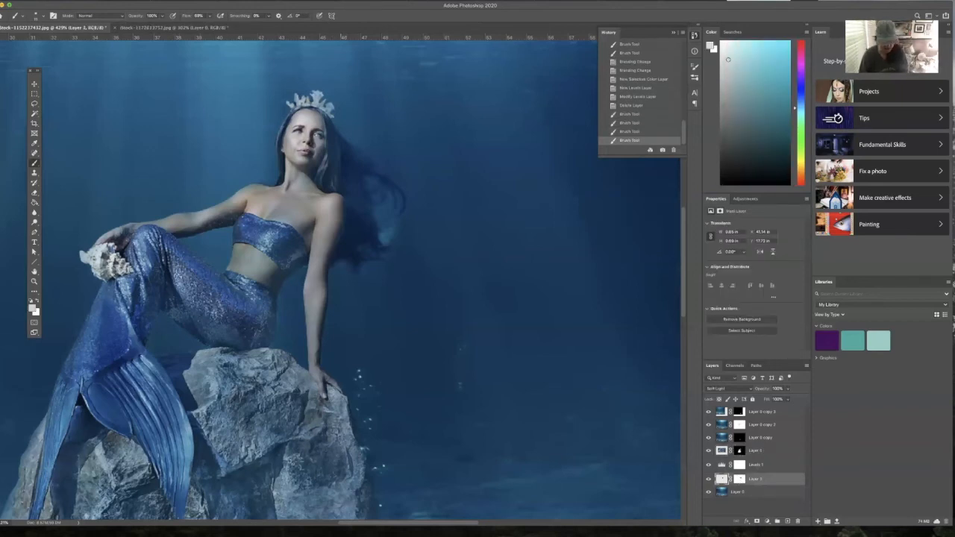
key(super+z)
key(x)
click(330, 397)
click(330, 397)
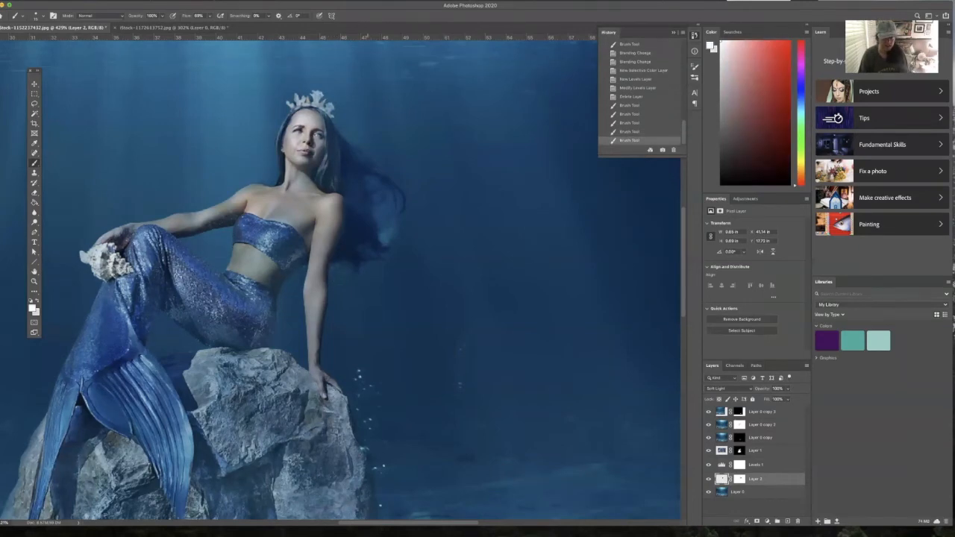
click(366, 397)
click(370, 397)
click(377, 397)
click(384, 397)
click(391, 397)
click(407, 397)
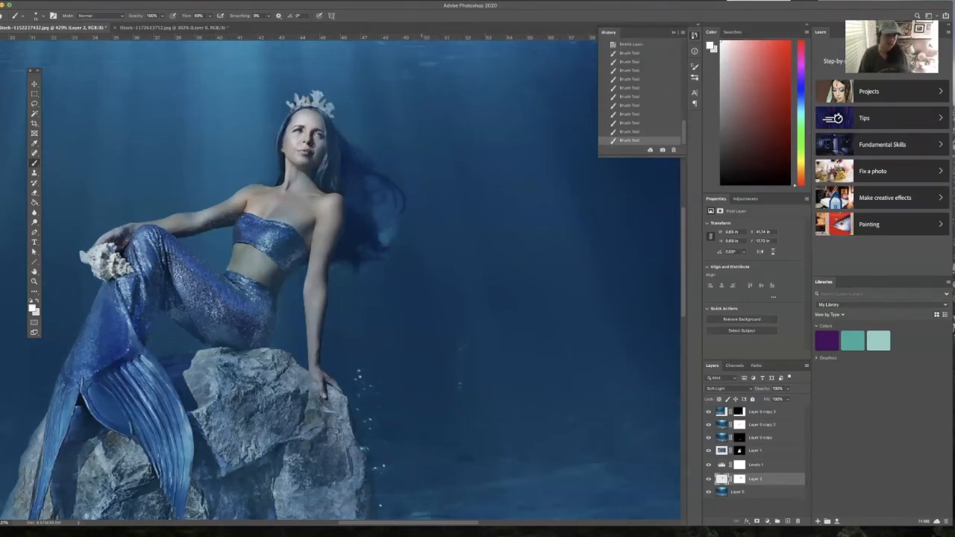
click(416, 396)
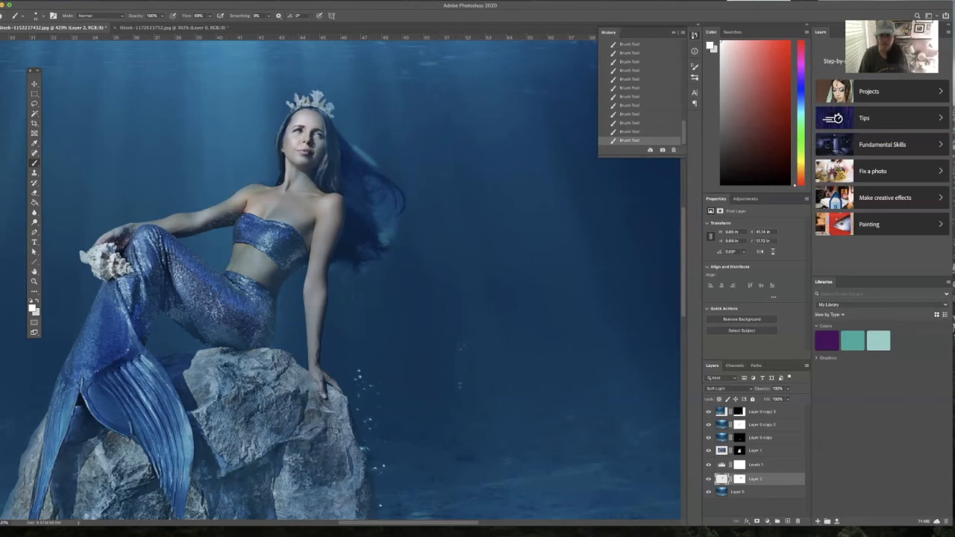
click(627, 89)
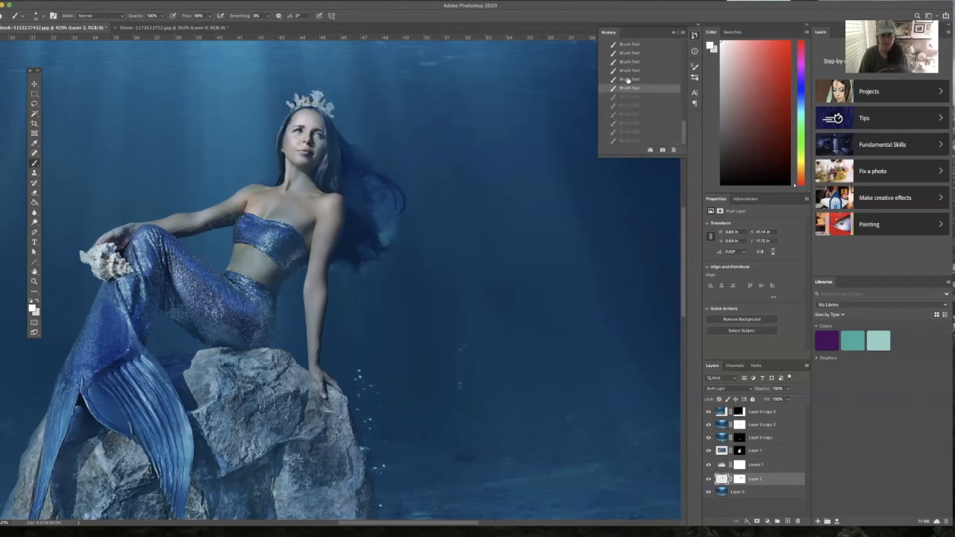
click(631, 62)
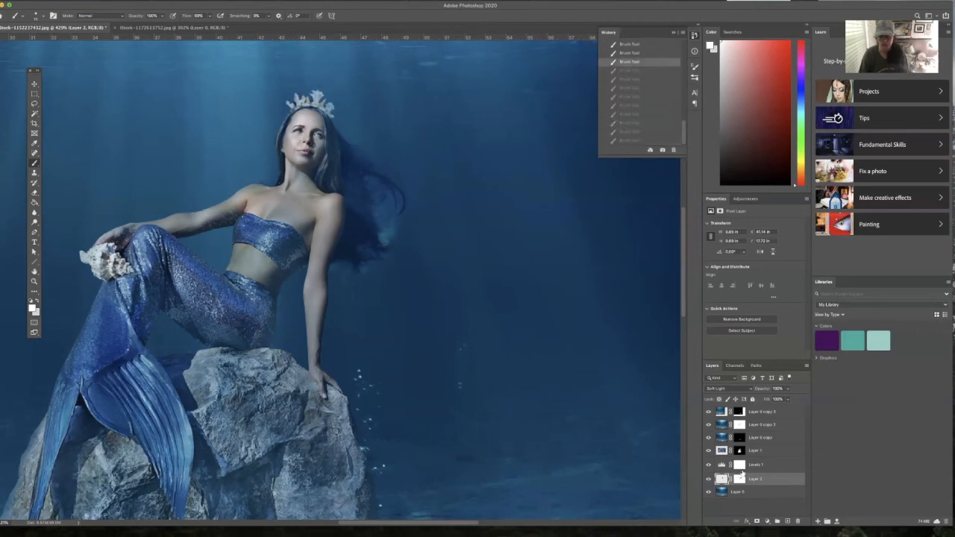
Brush black on the hair layer's mask to hide the stray tones beside the mermaid's shoulder and around the floating hair.
click(740, 479)
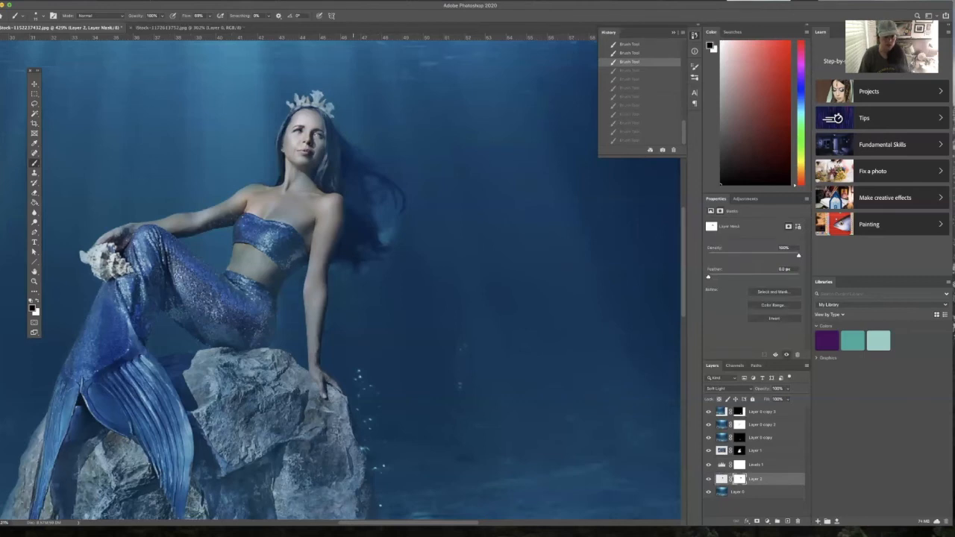
click(349, 194)
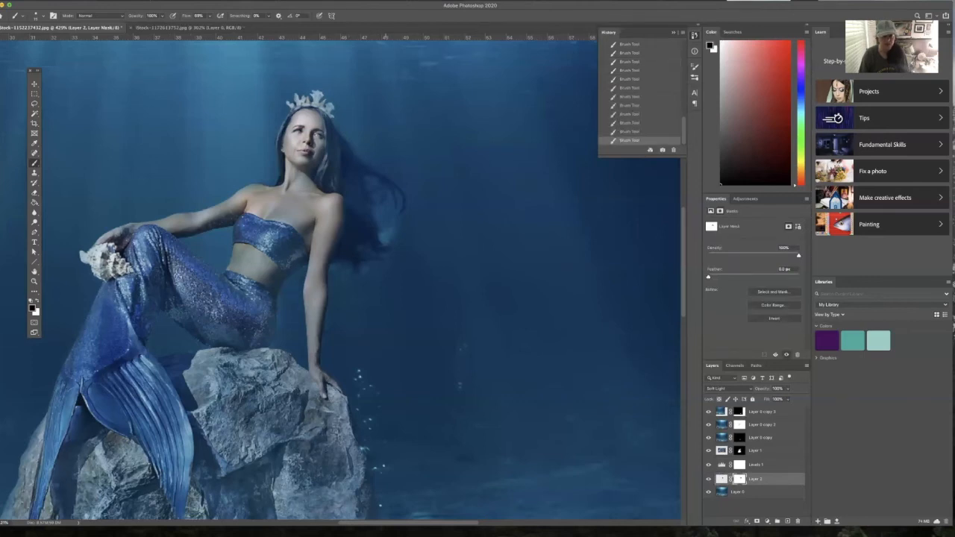
key(x)
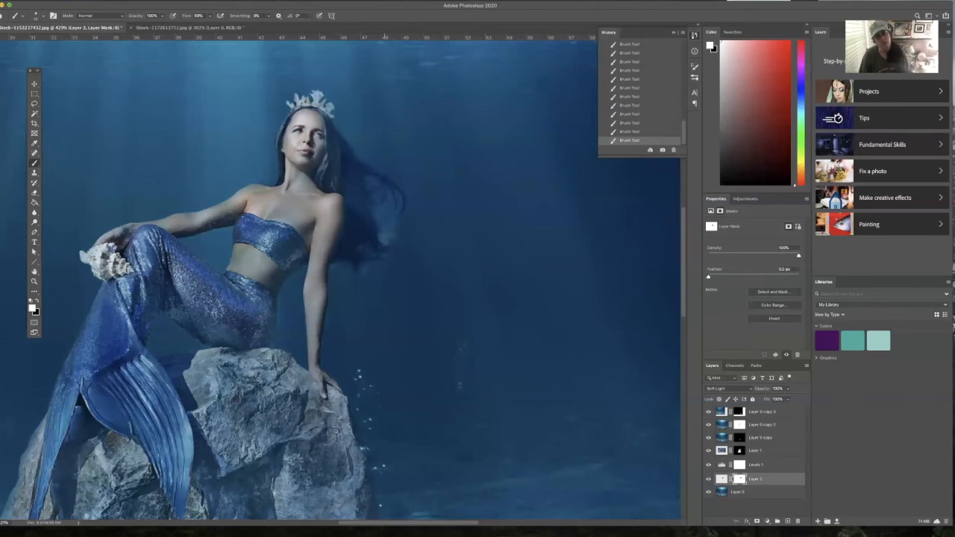
Stamp all visible layers into a new merged layer at the top of the stack, and toggle its visibility to check it.
key(h)
key(ctrl+0)
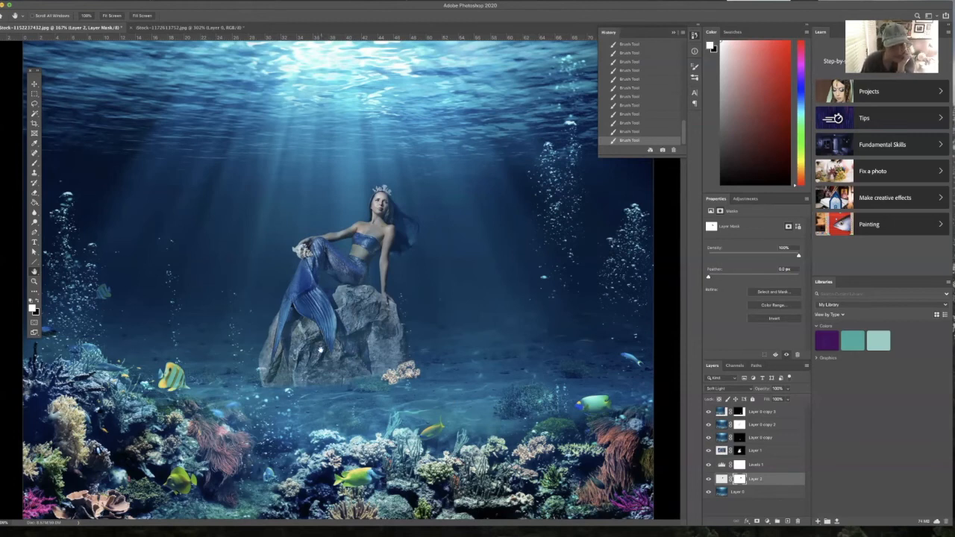
click(772, 411)
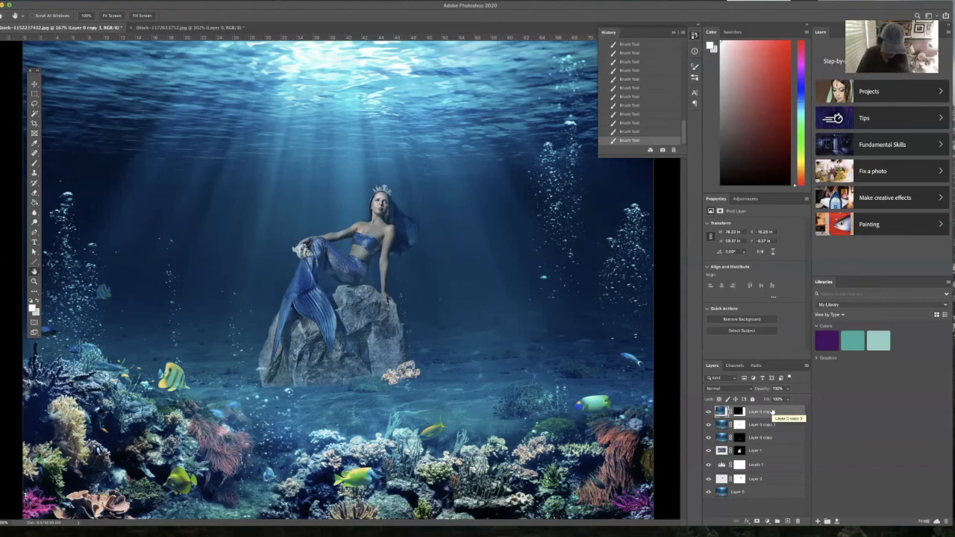
key(super+shift+n)
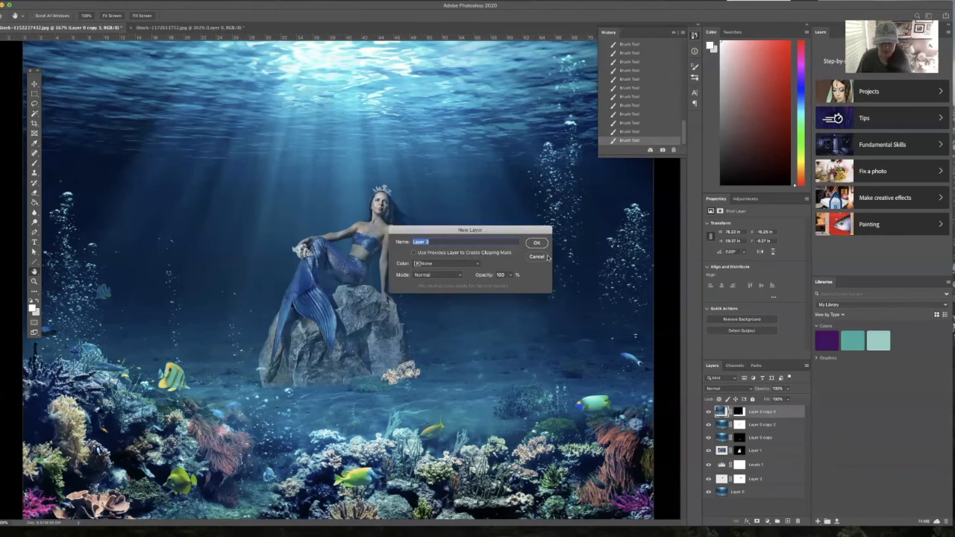
click(538, 257)
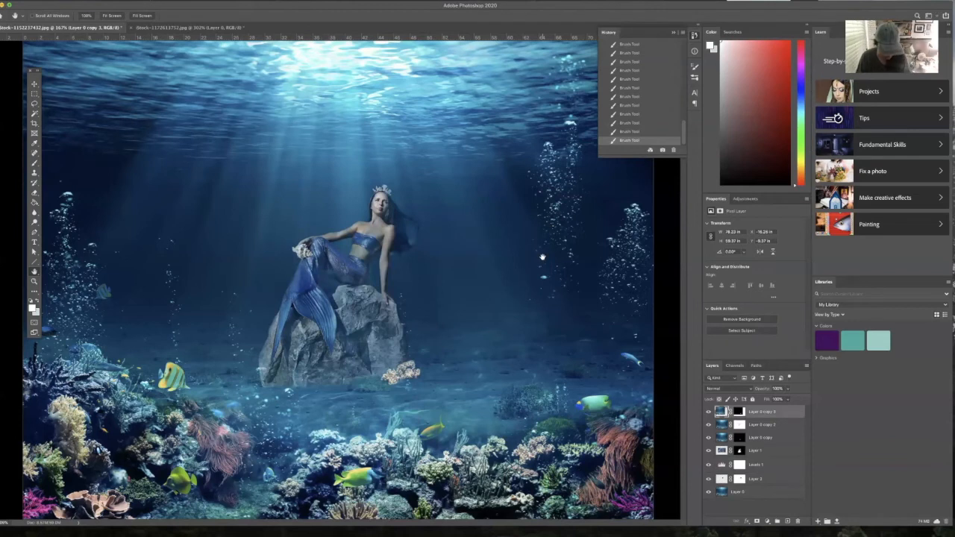
key(super+alt+shift+e)
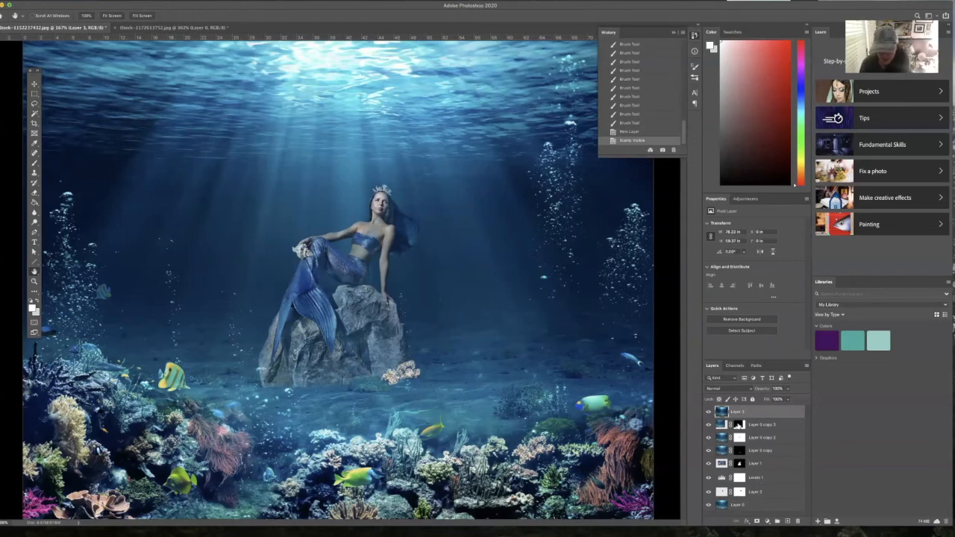
mouse_move(708, 412)
mouse_down()
mouse_move(708, 482)
mouse_move(711, 416)
mouse_up()
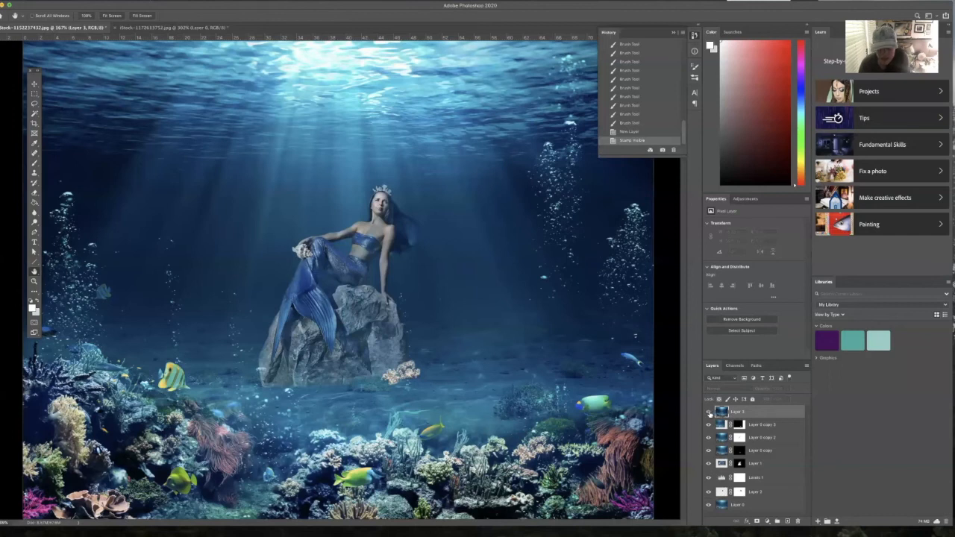
click(709, 414)
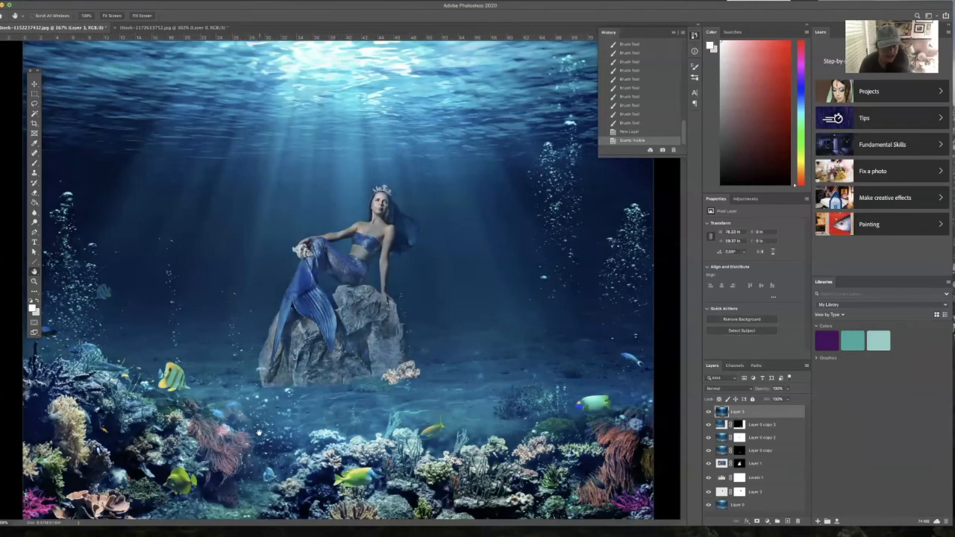
Clone Stamp the merged layer at 100% opacity to blend the floating hair's edges beside the mermaid's head and shoulder.
click(33, 282)
drag(416, 247, 451, 257)
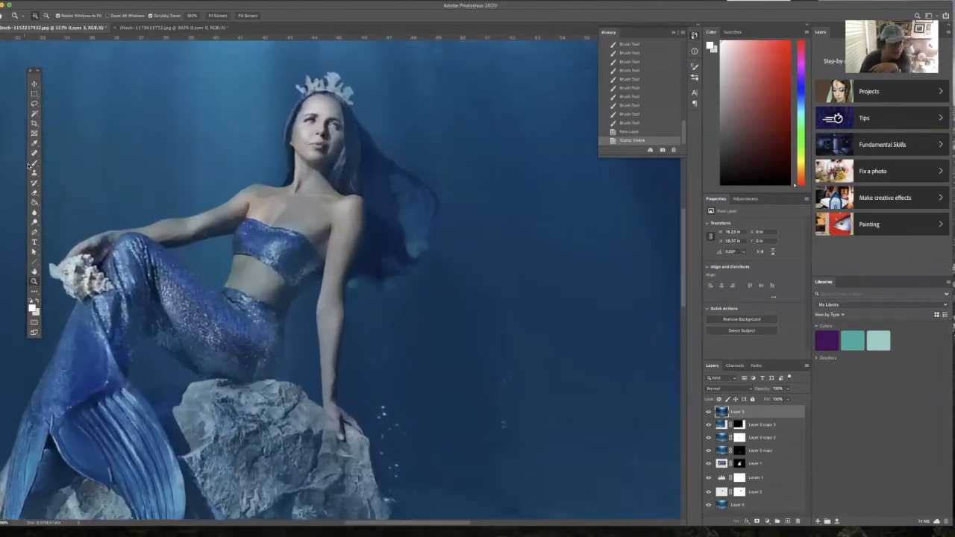
key(s)
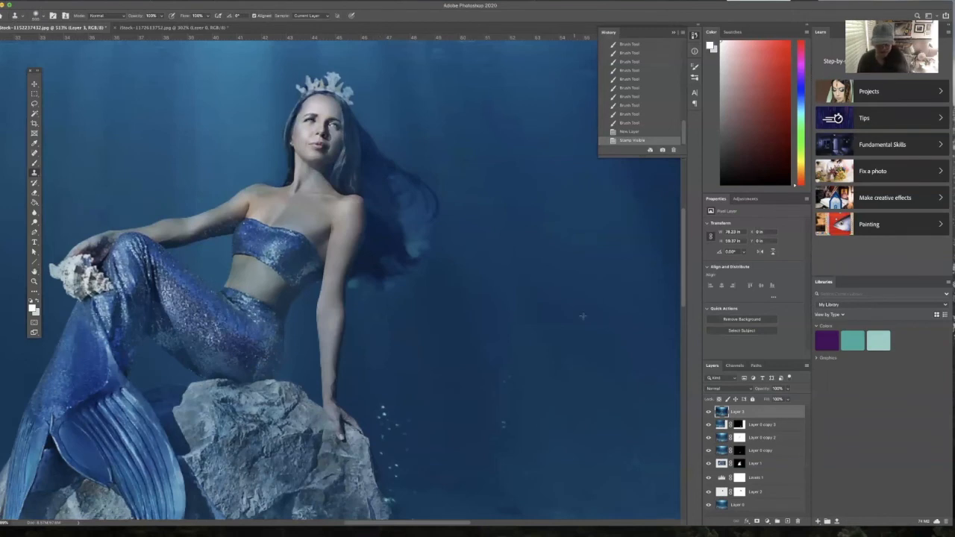
click(33, 153)
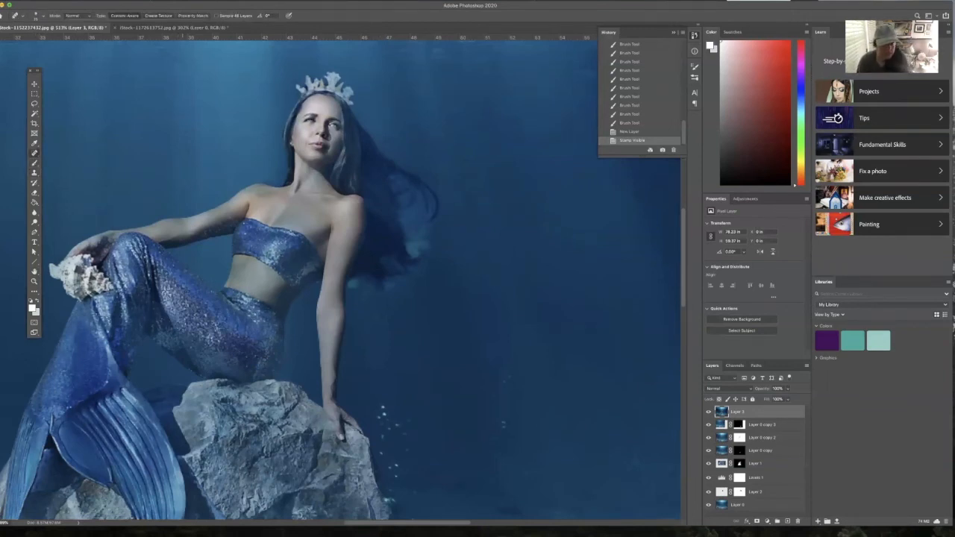
click(33, 172)
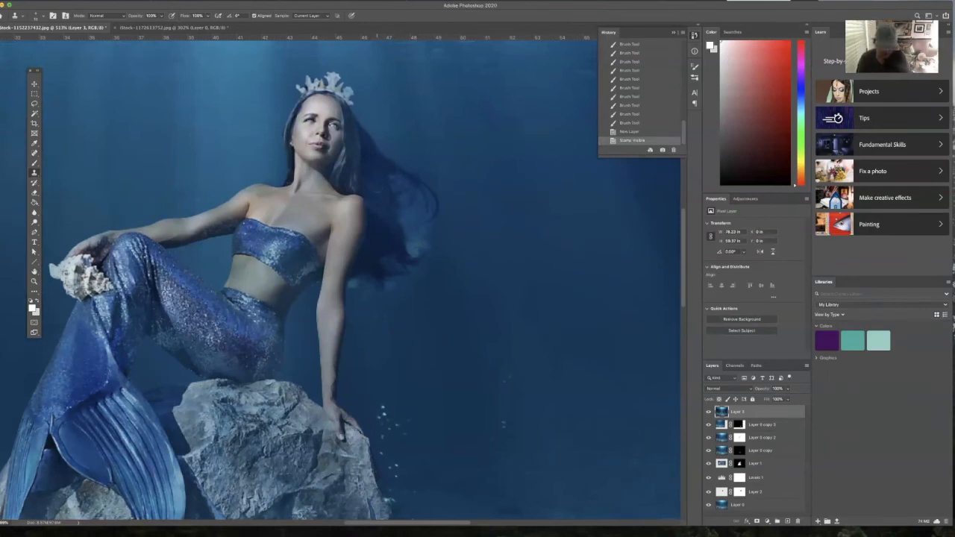
click(376, 186)
click(377, 187)
click(377, 187)
click(377, 186)
click(377, 186)
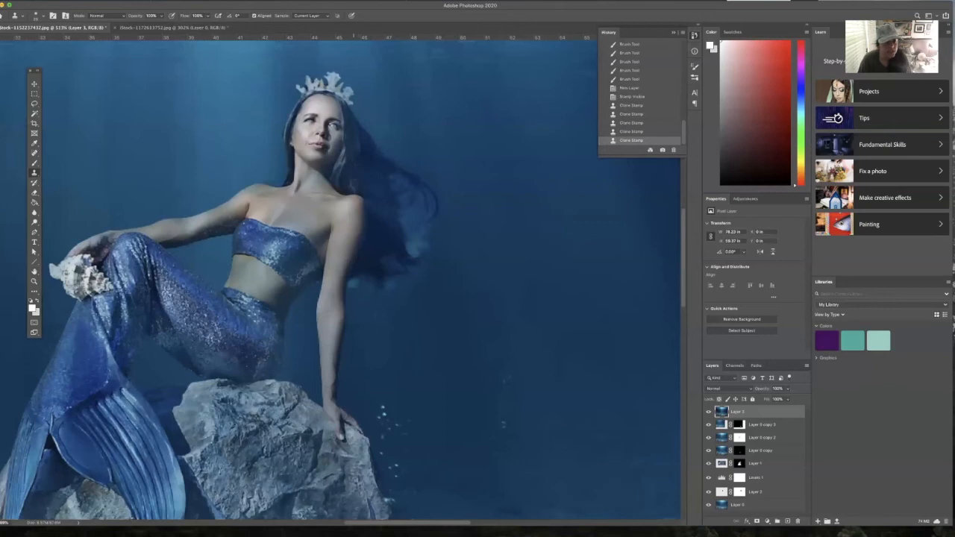
click(354, 186)
click(358, 187)
click(363, 186)
click(367, 186)
click(371, 187)
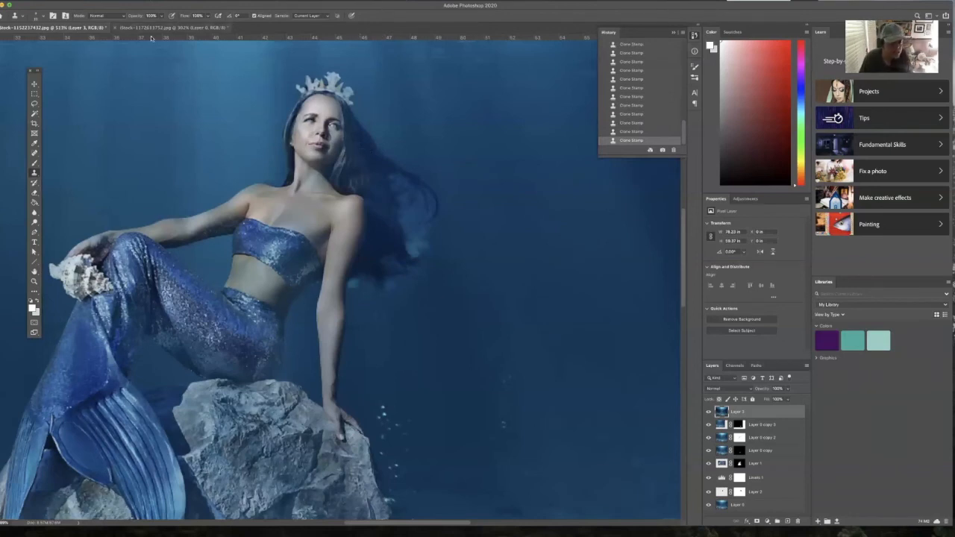
Lower the Clone Stamp opacity to 58%, soften the floating hair's edges, and compare the result by undoing and redoing the last stroke.
drag(137, 15, 130, 16)
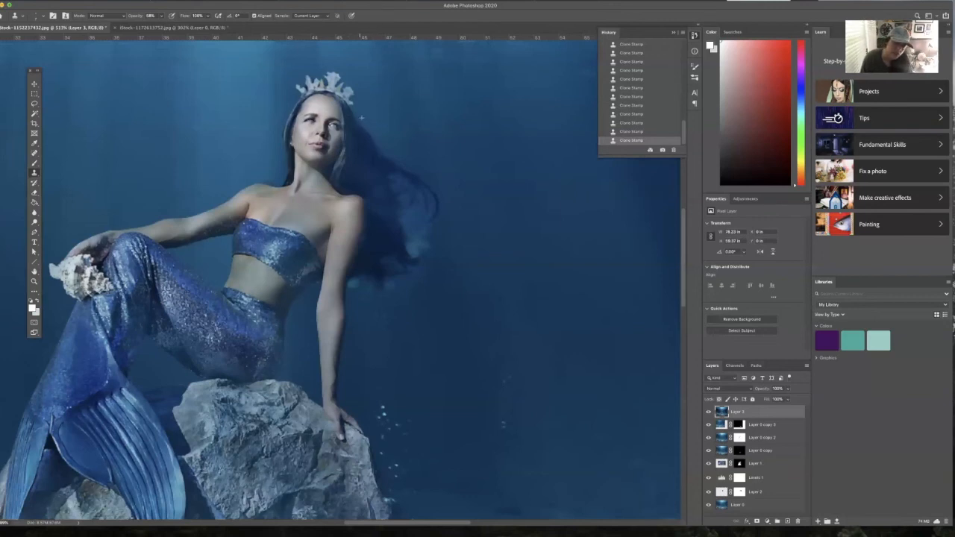
key(super+z)
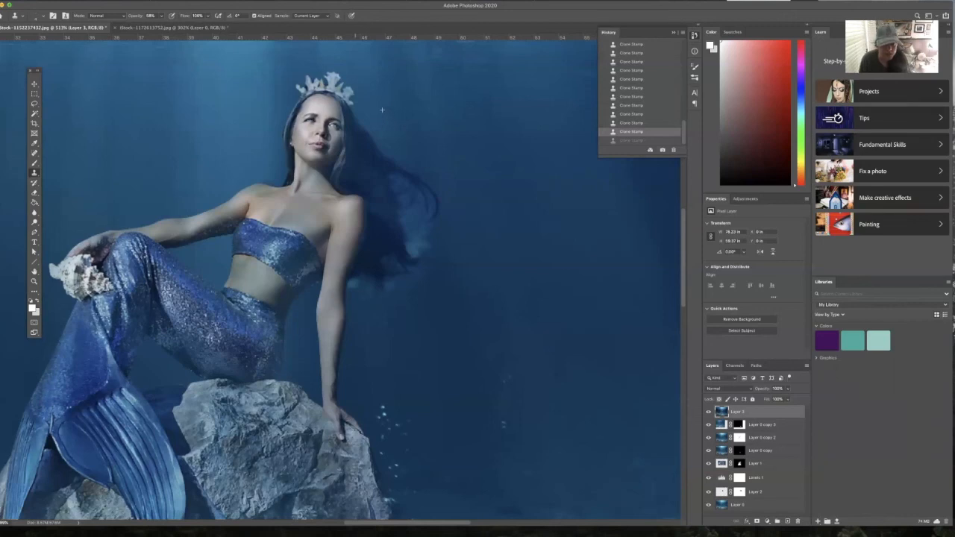
key(super+shift+z)
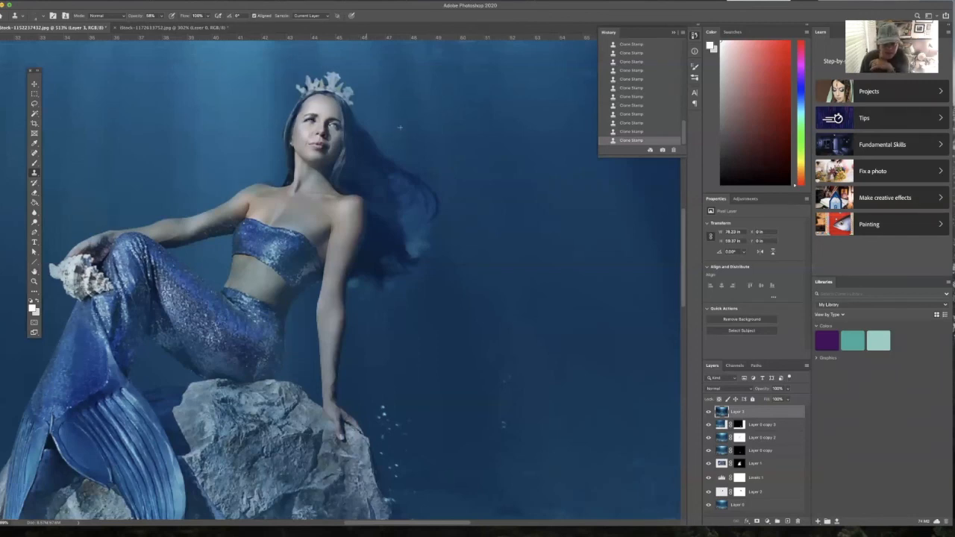
key(super+z)
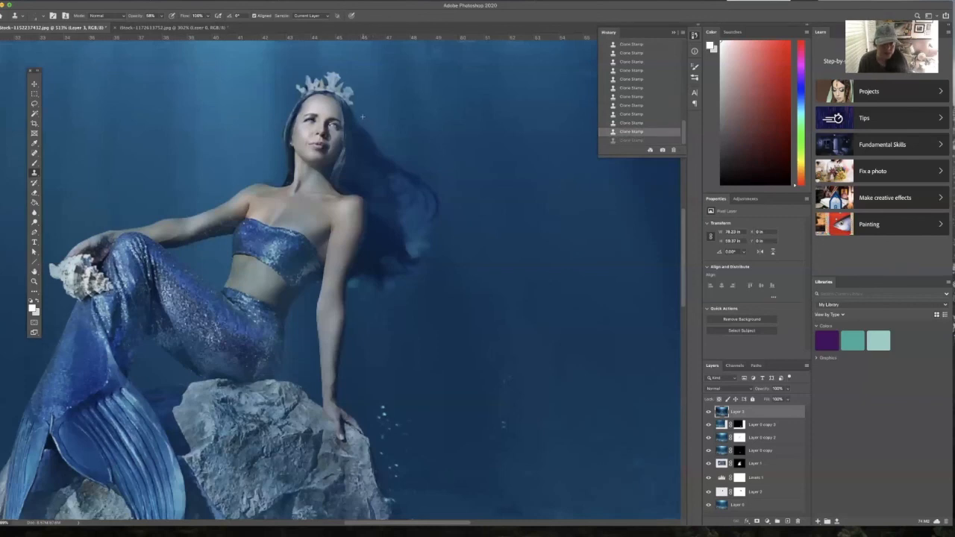
key(super+shift+z)
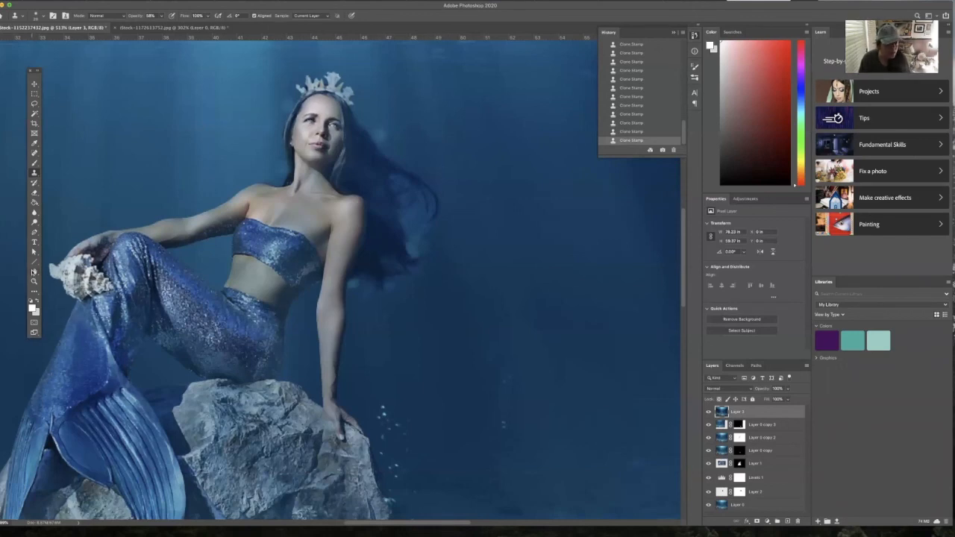
Examine the full composite at a reduced zoom and check the other open stock photo before returning to the composite.
double_click(34, 272)
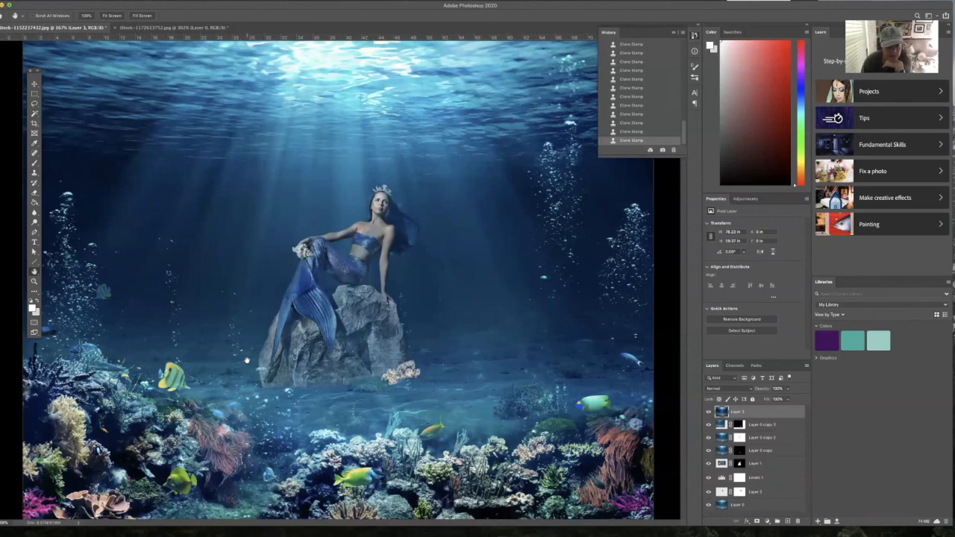
click(33, 281)
drag(268, 286, 389, 356)
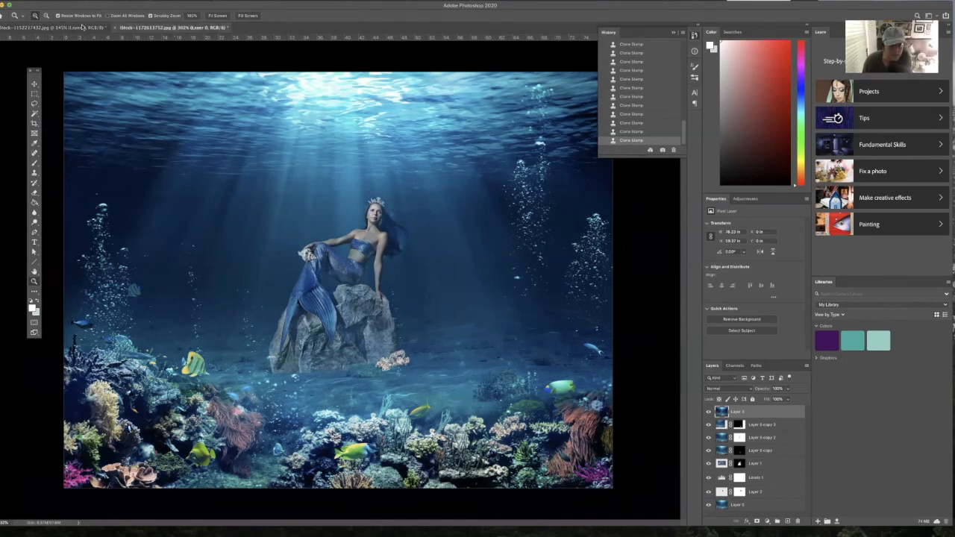
click(172, 28)
click(60, 28)
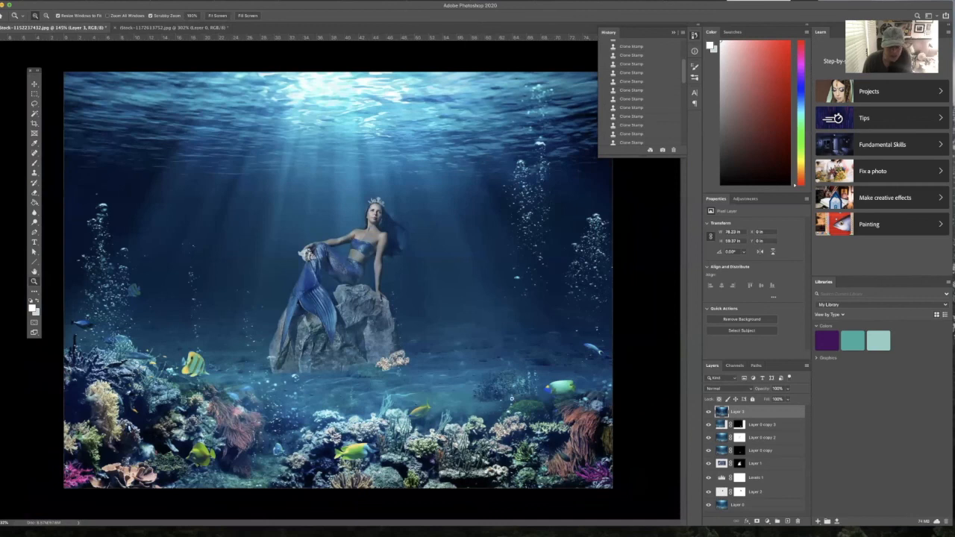